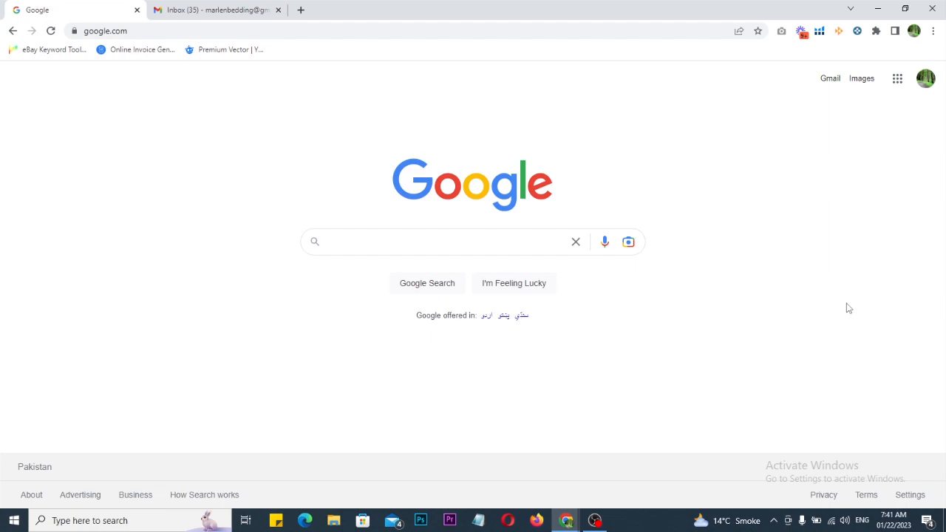
Step: Search Google for 'set up private company uk' and scroll down to the GOV.UK results
type("set up private company uk")
key("Return")
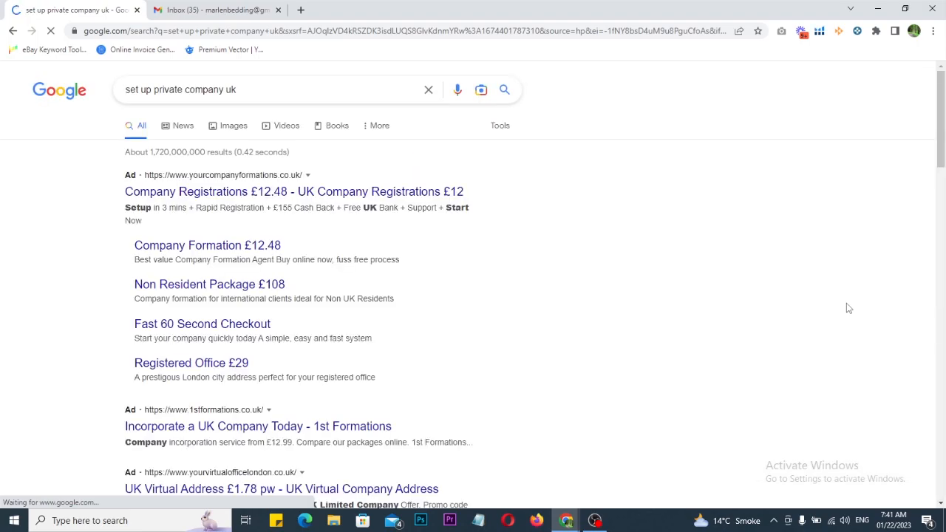
scroll(389, 327, "down", 2)
scroll(389, 327, "down", 3)
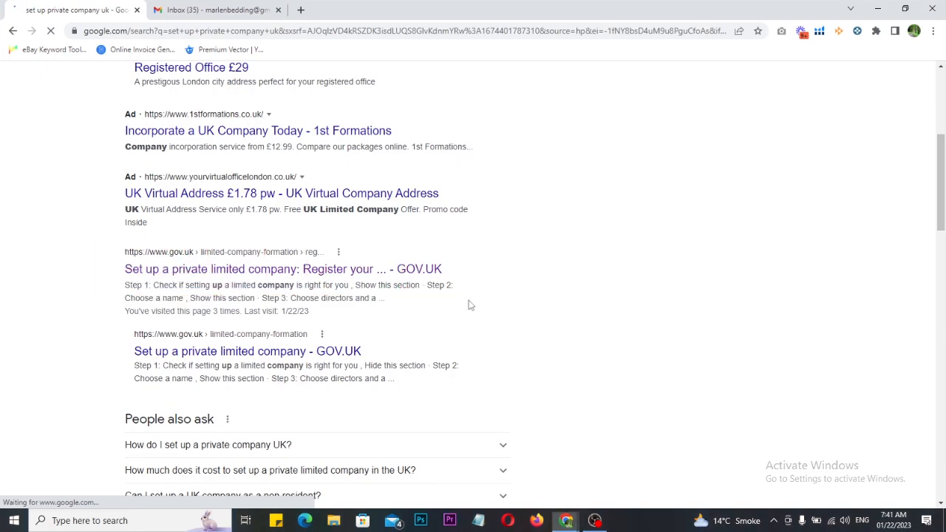
Step: Open GOV.UK's 'Set up a private limited company' guide and start the online registration with Register now
left_click(199, 278)
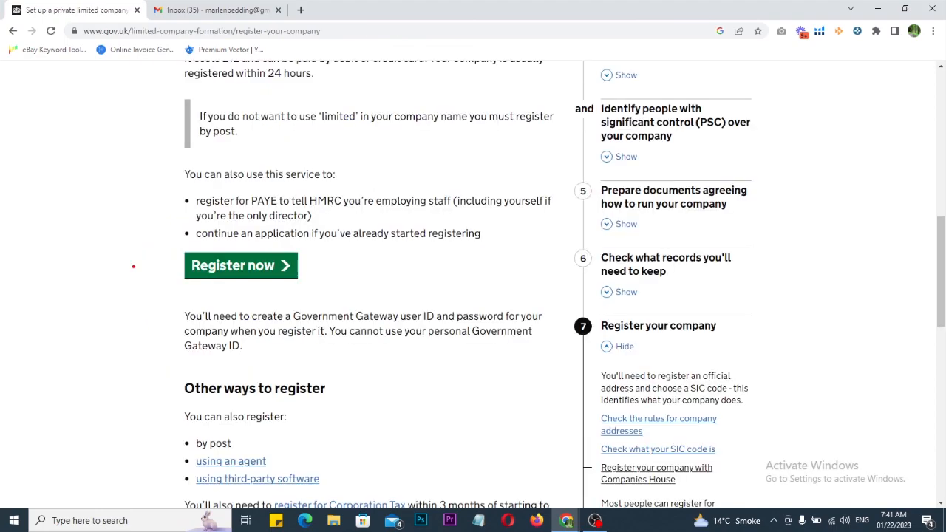
left_click_drag(165, 240, 320, 291)
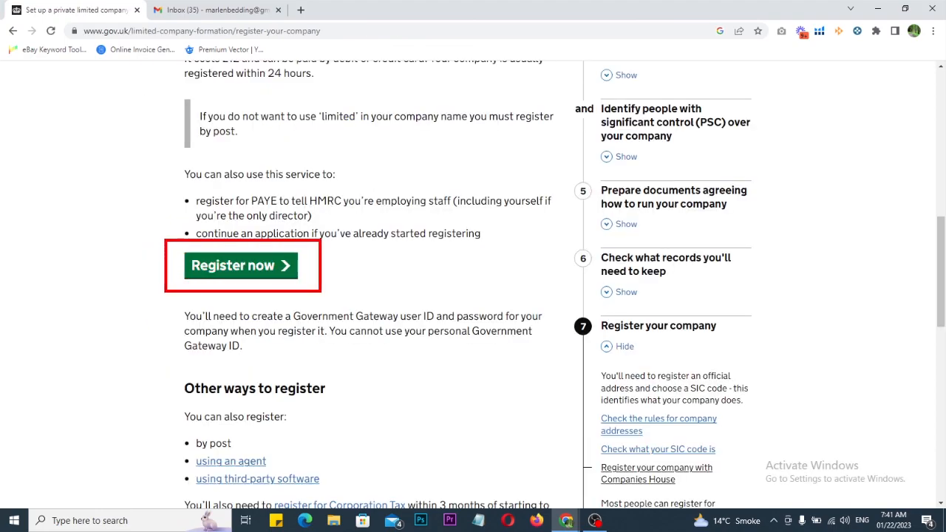
left_click(224, 275)
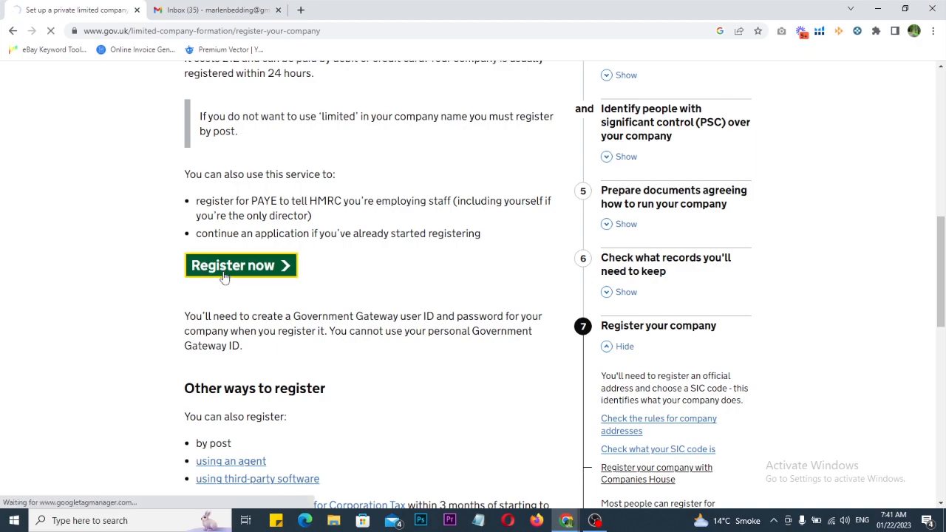
scroll(107, 290, "down", 1)
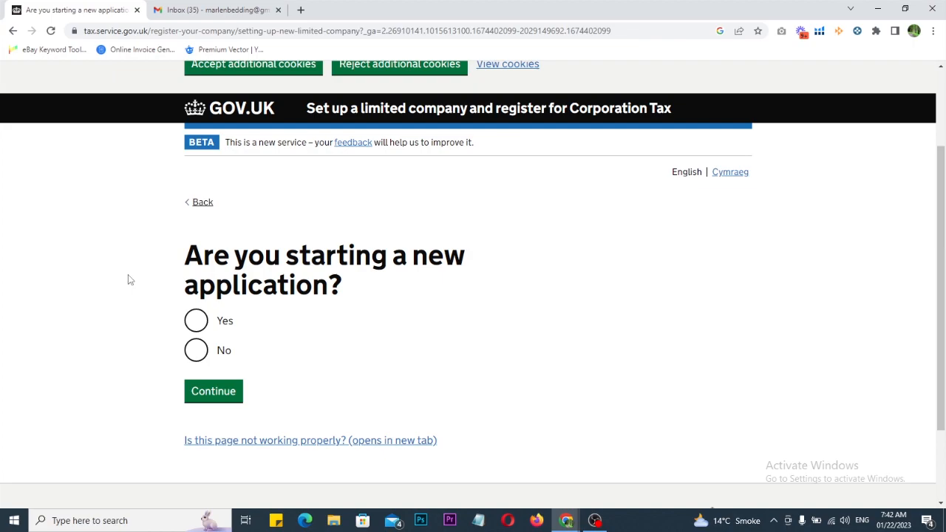
Step: Answer Yes to starting a new application and begin the eligibility questions
left_click(195, 320)
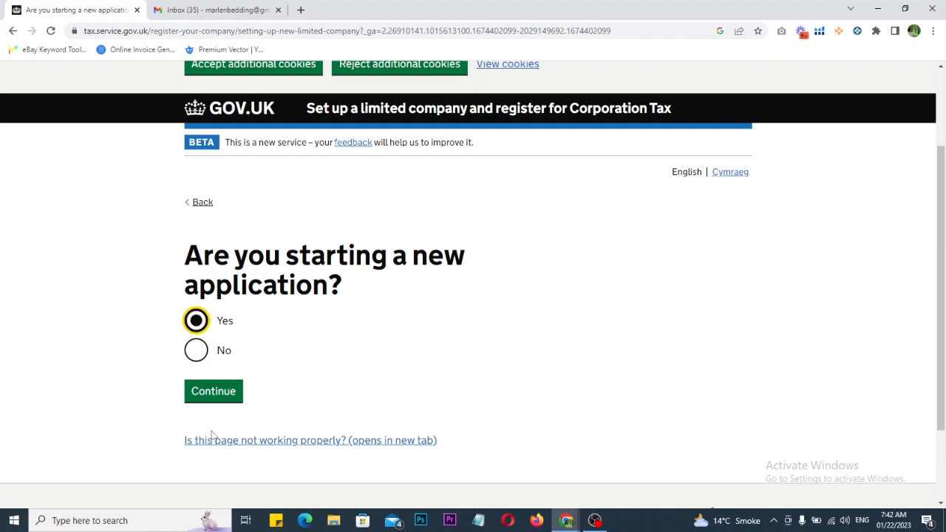
left_click(204, 399)
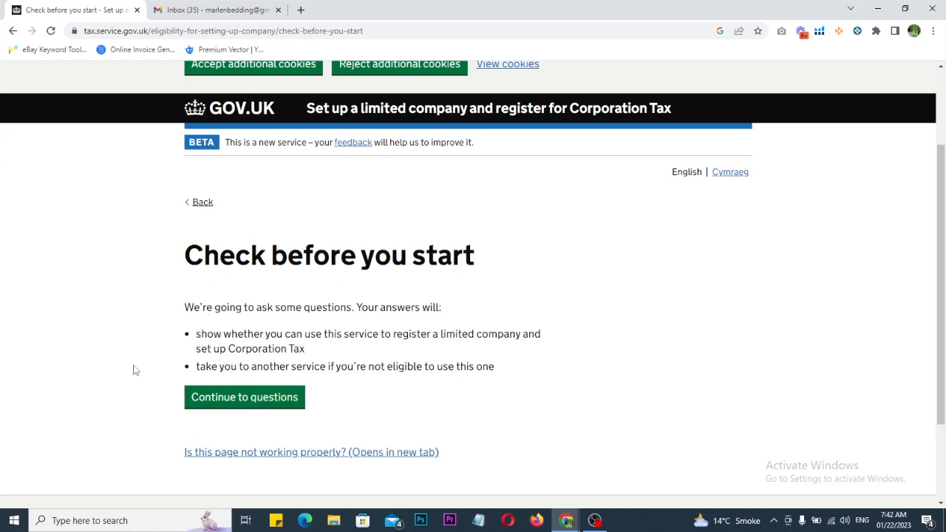
mouse_move(160, 221)
left_mouse_down()
mouse_move(339, 259)
mouse_move(544, 283)
left_mouse_up()
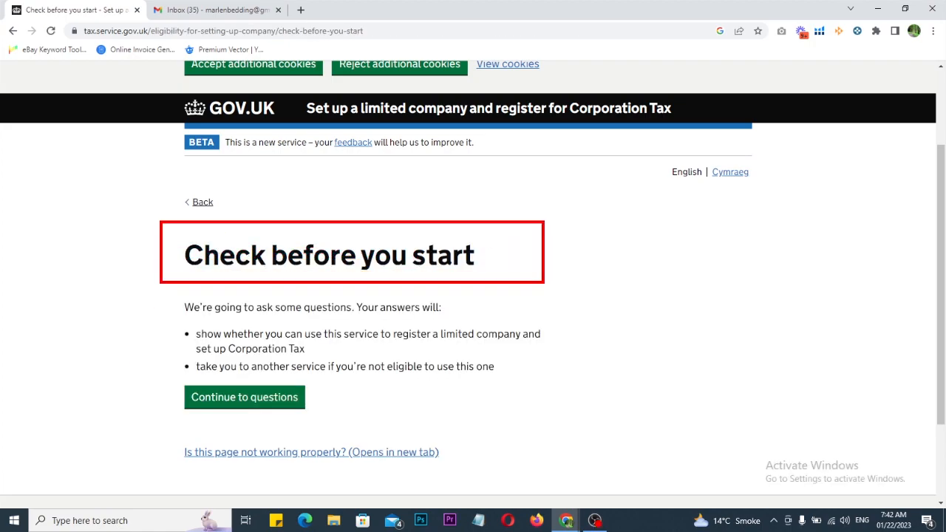
left_click_drag(144, 289, 525, 382)
key("Escape")
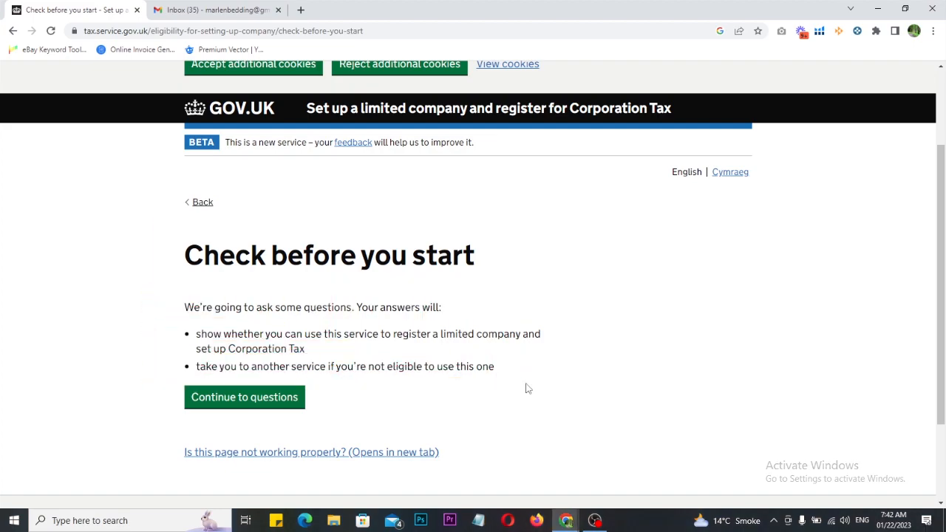
left_click(221, 409)
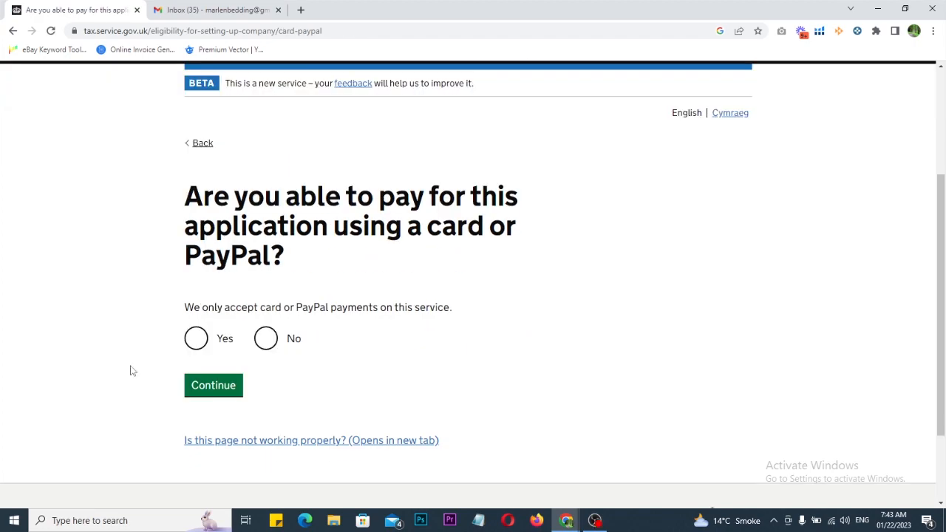
Step: Confirm with Yes that you can pay by card or PayPal
left_click_drag(130, 175, 554, 410)
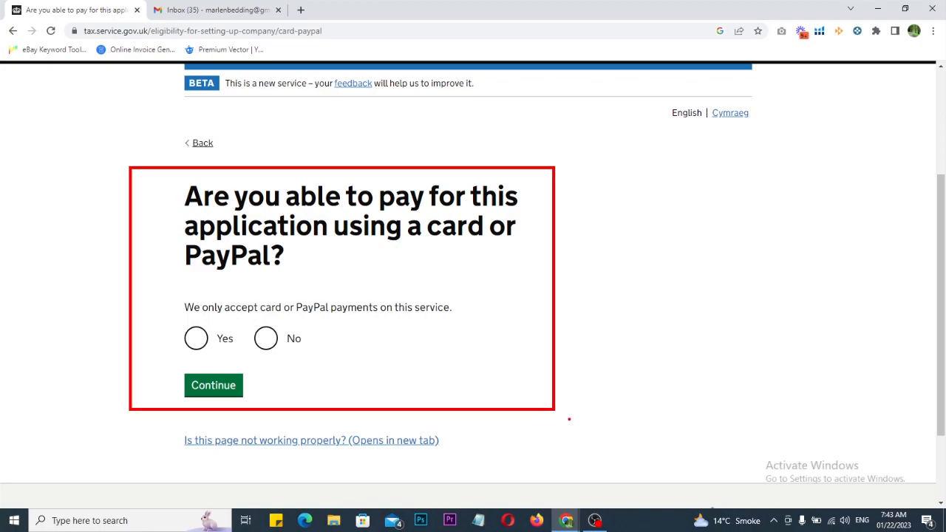
mouse_move(503, 278)
left_mouse_down()
mouse_move(541, 278)
mouse_move(574, 256)
left_mouse_up()
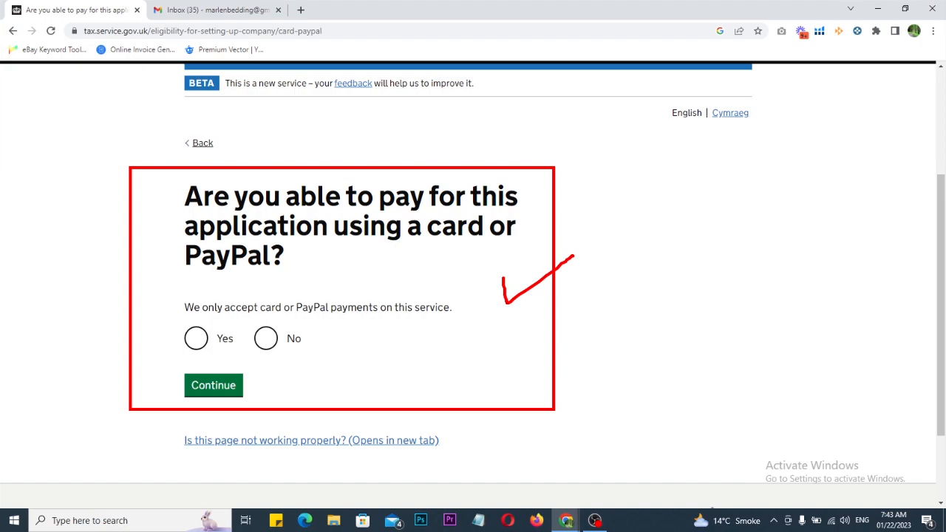
left_click_drag(170, 275, 268, 271)
left_click_drag(418, 242, 479, 244)
key("Escape")
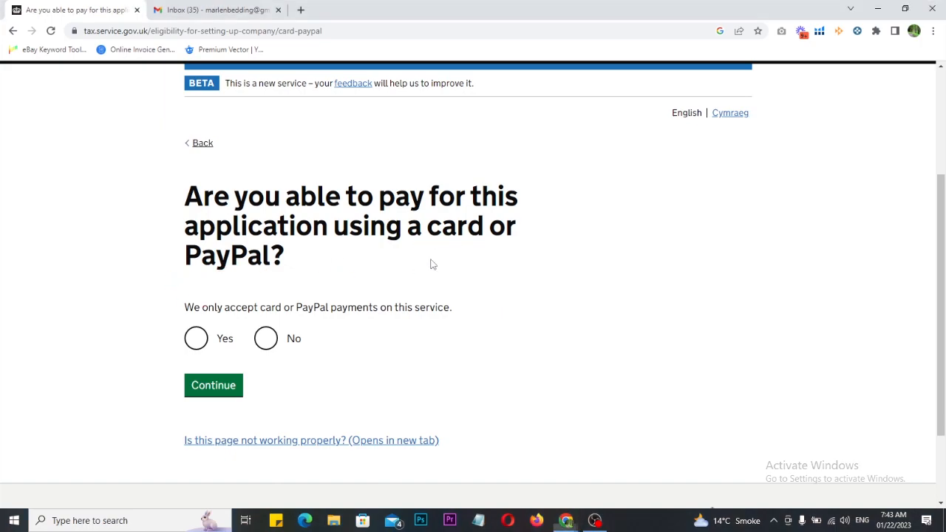
left_click(194, 341)
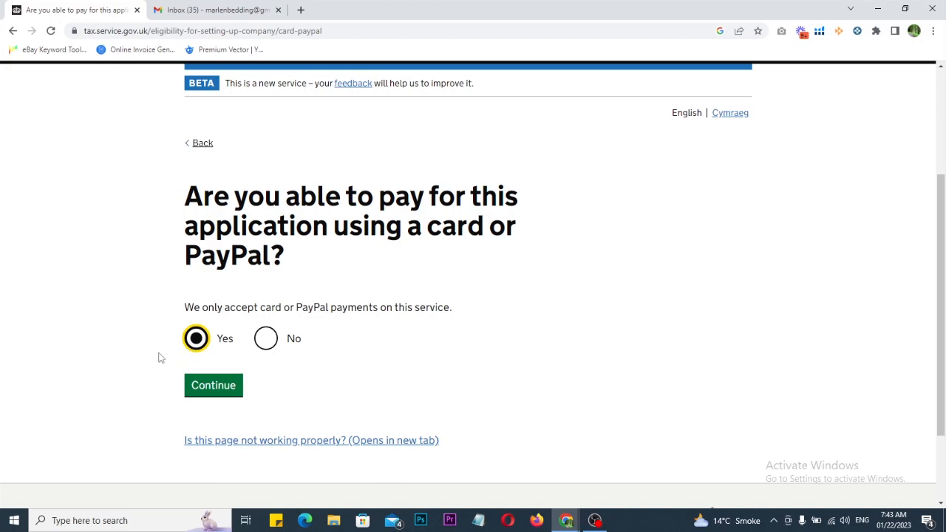
left_click(213, 388)
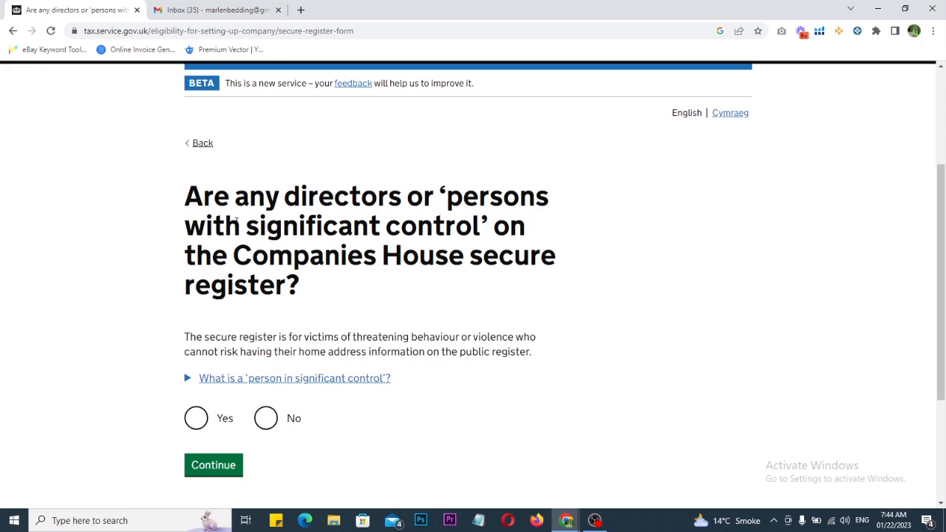
Step: Answer No to whether any director is on the Companies House secure register
scroll(295, 333, "down", 2)
left_click(197, 303)
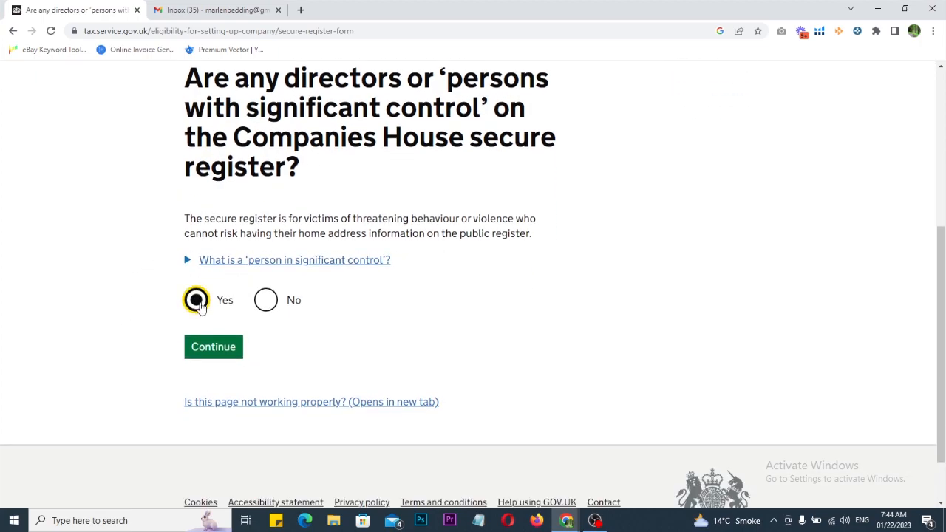
left_click(201, 354)
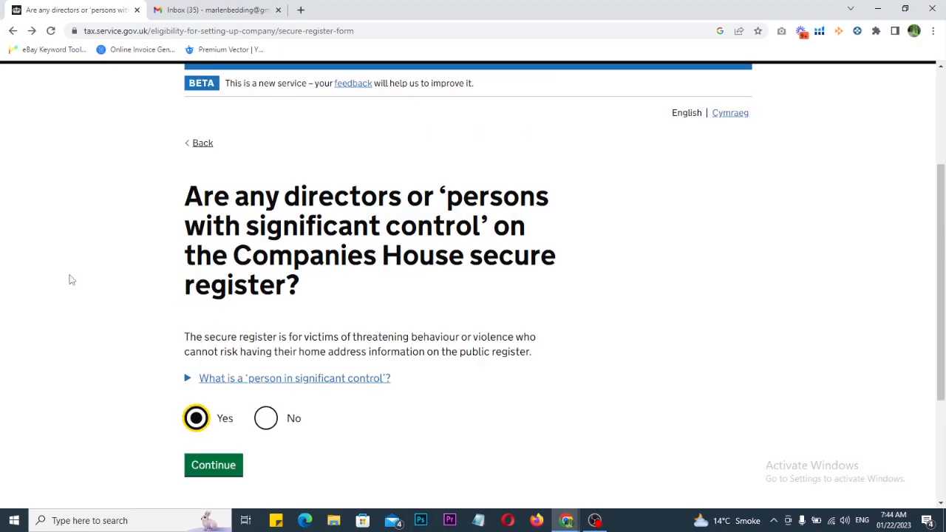
left_click_drag(133, 169, 569, 325)
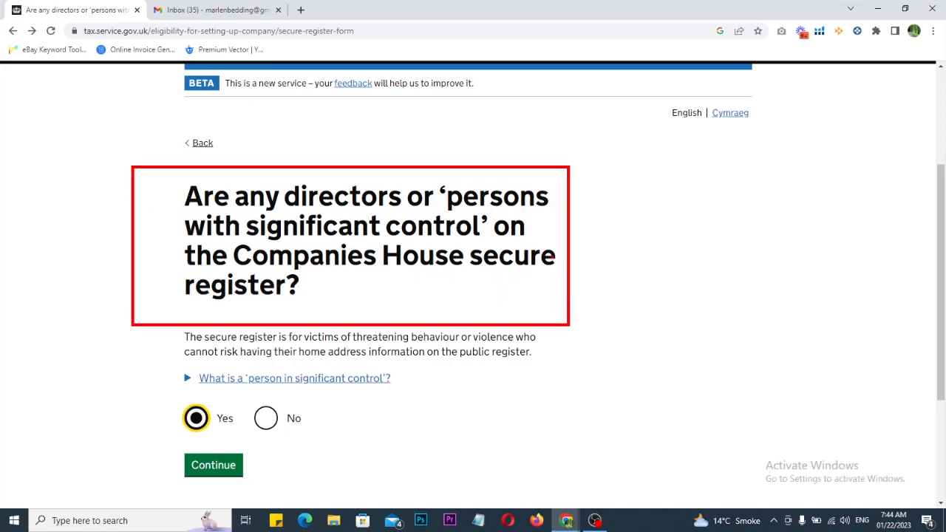
mouse_move(553, 222)
left_mouse_down()
mouse_move(559, 231)
mouse_move(627, 205)
mouse_move(470, 311)
left_mouse_up()
mouse_move(483, 296)
left_mouse_down()
mouse_move(442, 310)
mouse_move(465, 337)
left_mouse_up()
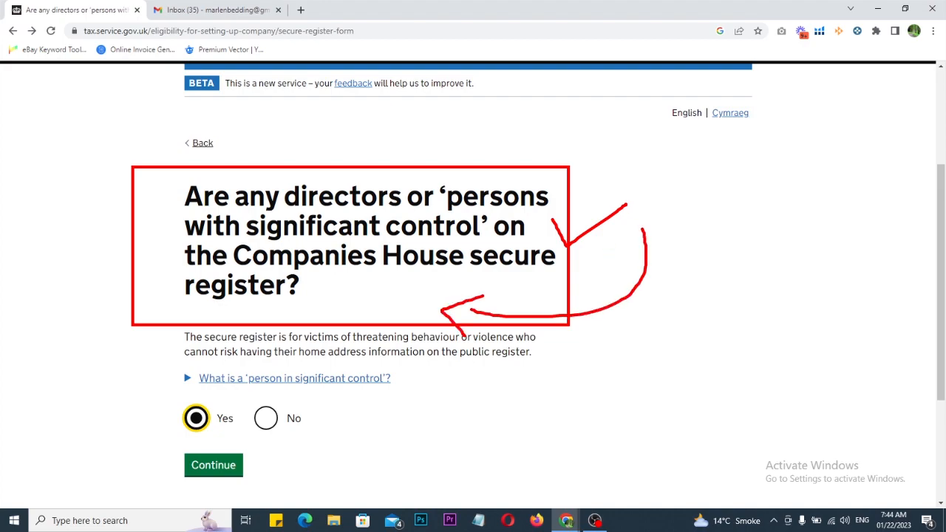
scroll(378, 335, "down", 2)
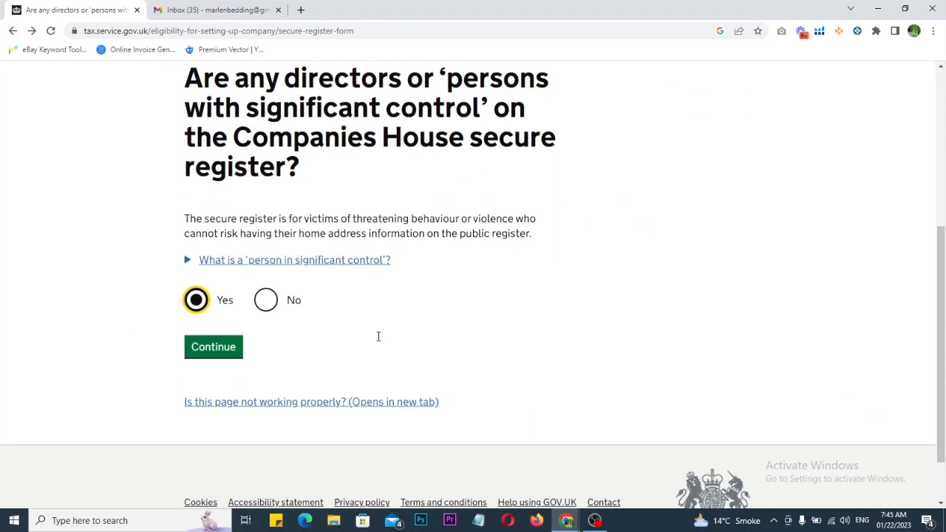
left_click(266, 307)
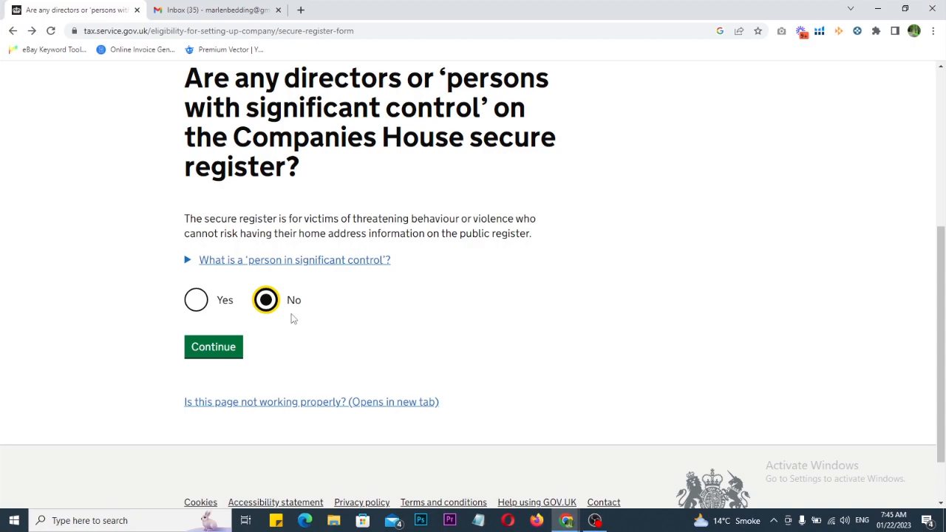
left_click(218, 358)
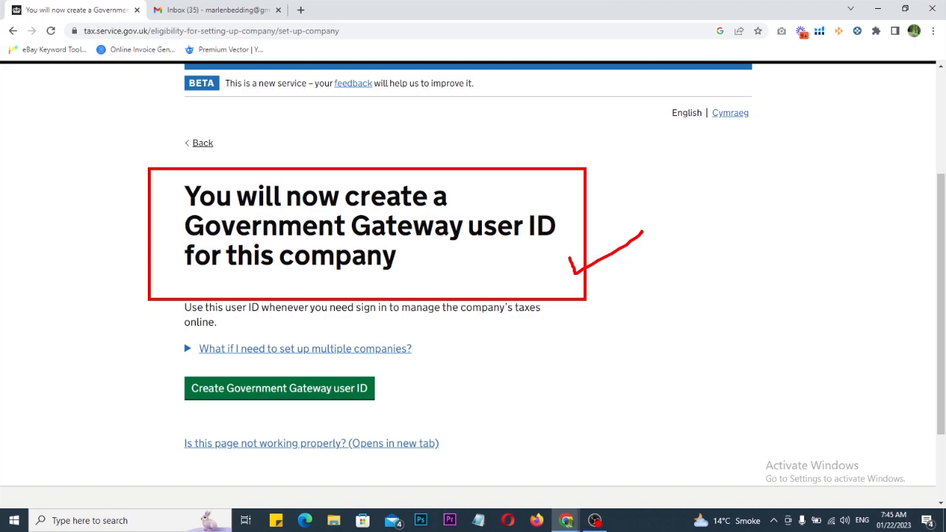
Step: Start creating a Government Gateway user ID and submit the account e-mail address for a code
left_click(244, 396)
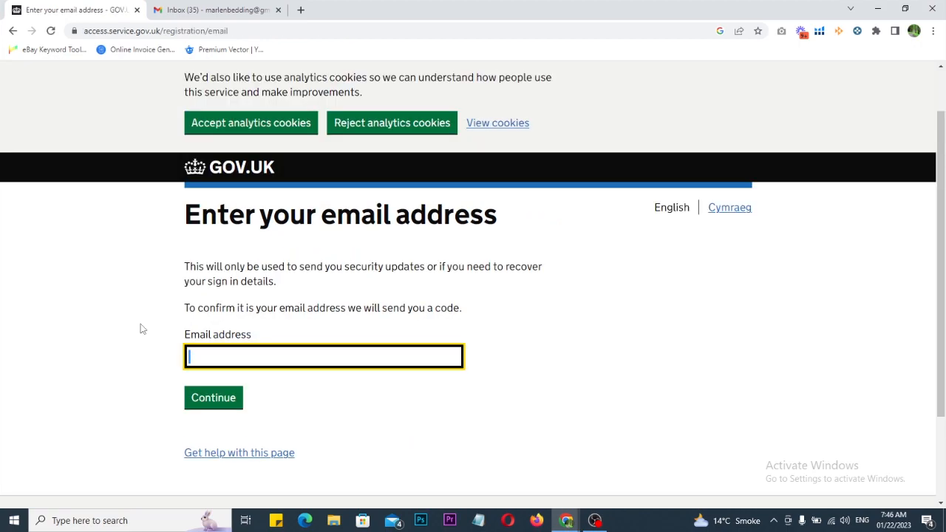
key("ctrl+v")
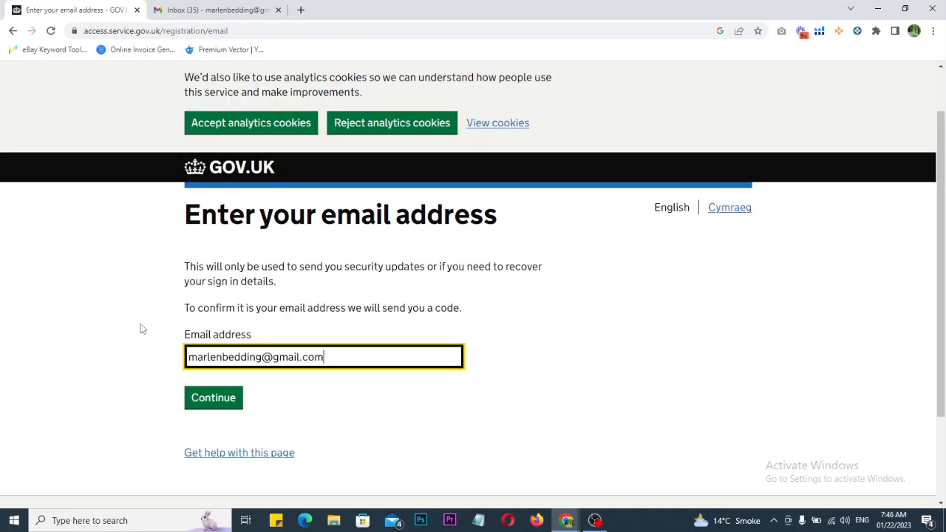
left_click(215, 403)
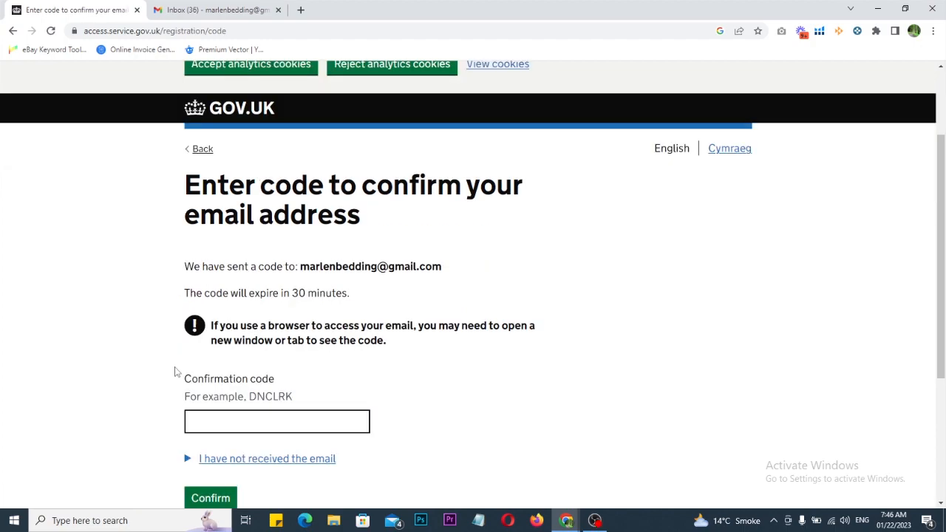
left_click_drag(162, 233, 480, 292)
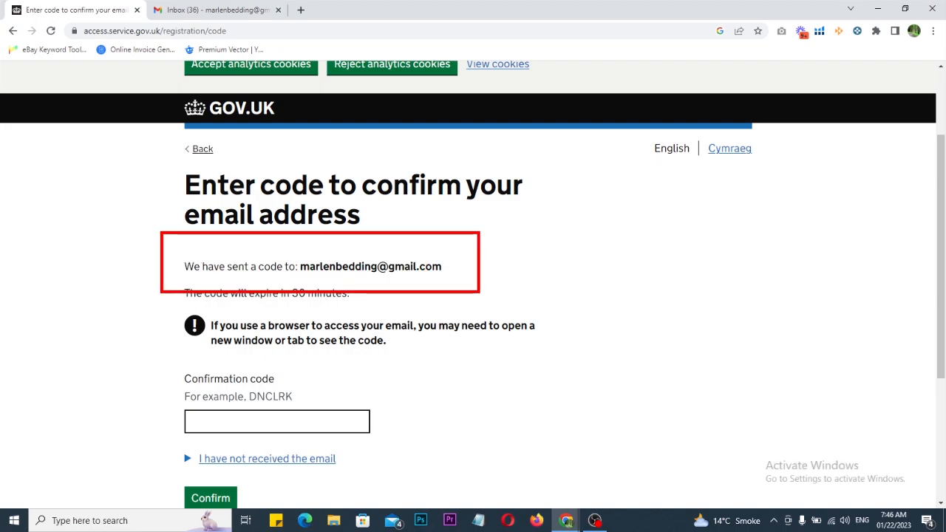
left_click_drag(142, 348, 400, 473)
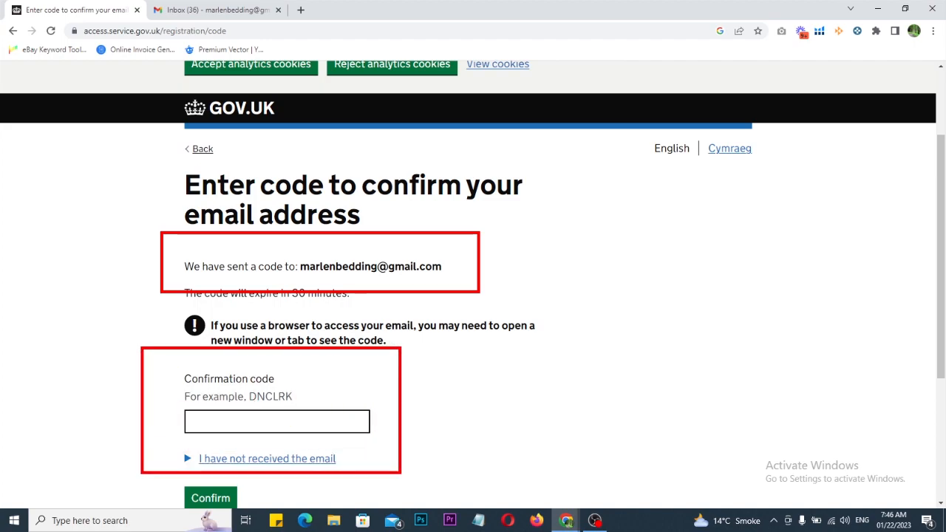
Step: Copy the confirmation code from the Gmail email and return to GOV.UK's code field
left_click(200, 9)
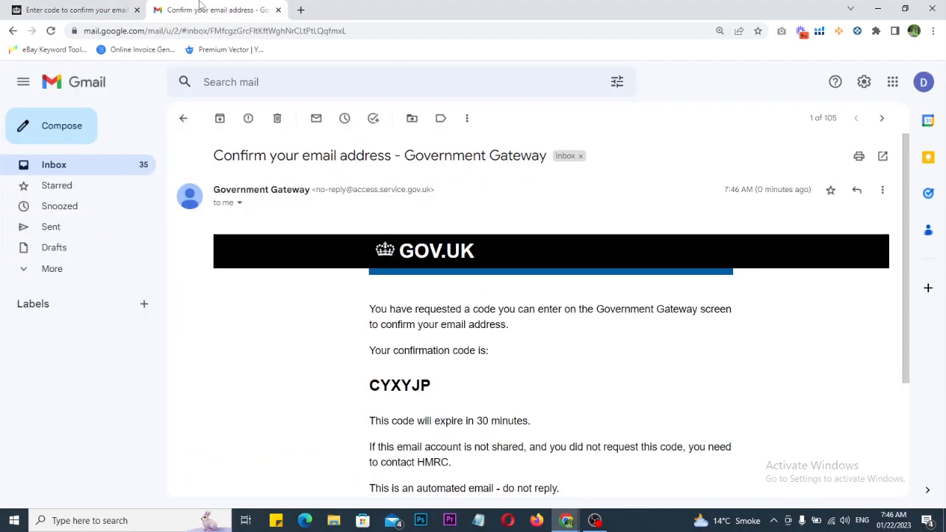
double_click(396, 382)
key("ctrl+c")
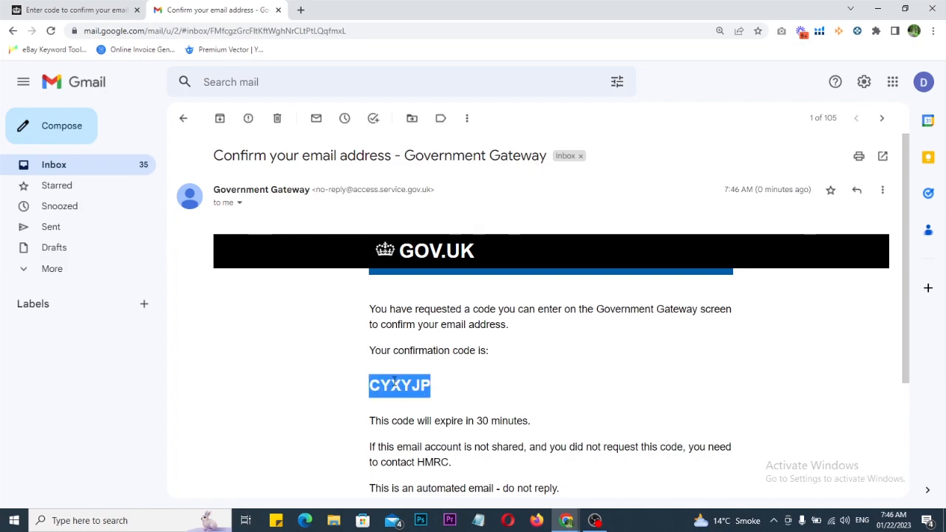
left_click(99, 7)
left_click(221, 420)
Step: Confirm the e-mail address by submitting the pasted confirmation code
key("ctrl+v")
scroll(111, 390, "down", 2)
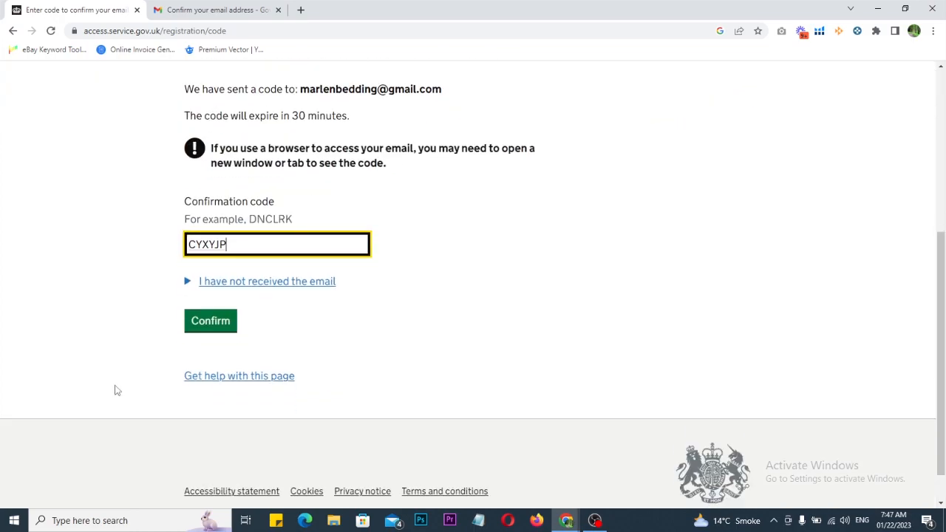
key("ctrl+2")
left_click_drag(168, 303, 251, 334)
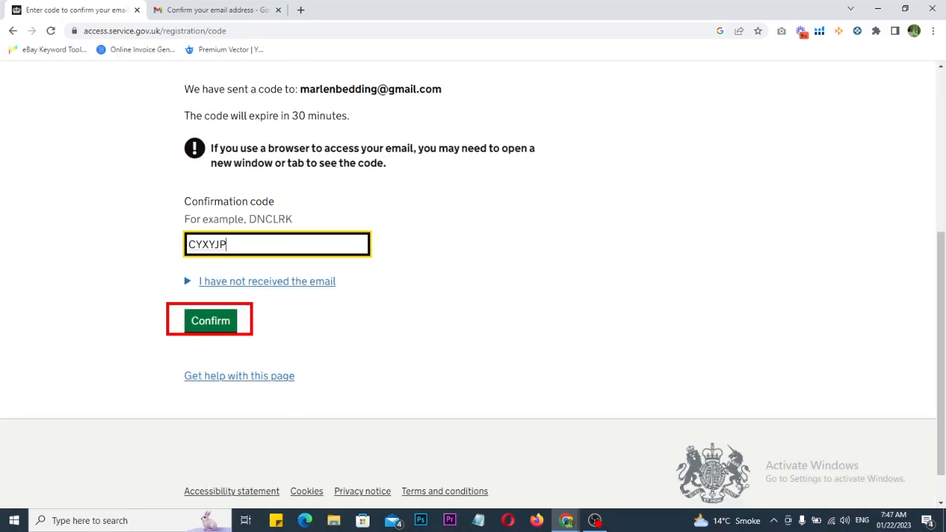
key("Escape")
left_click(208, 326)
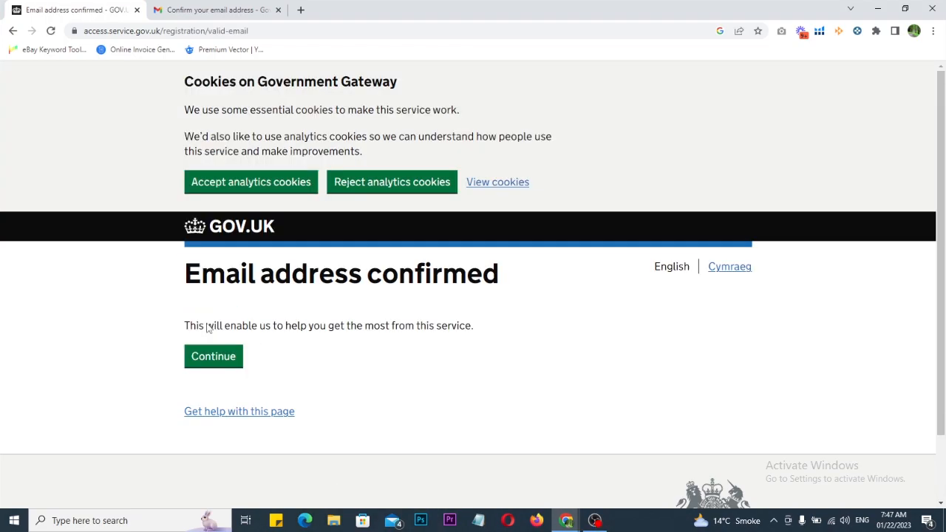
key("ctrl+2")
mouse_move(158, 249)
left_mouse_down()
mouse_move(257, 286)
mouse_move(433, 325)
mouse_move(520, 327)
mouse_move(532, 313)
left_mouse_up()
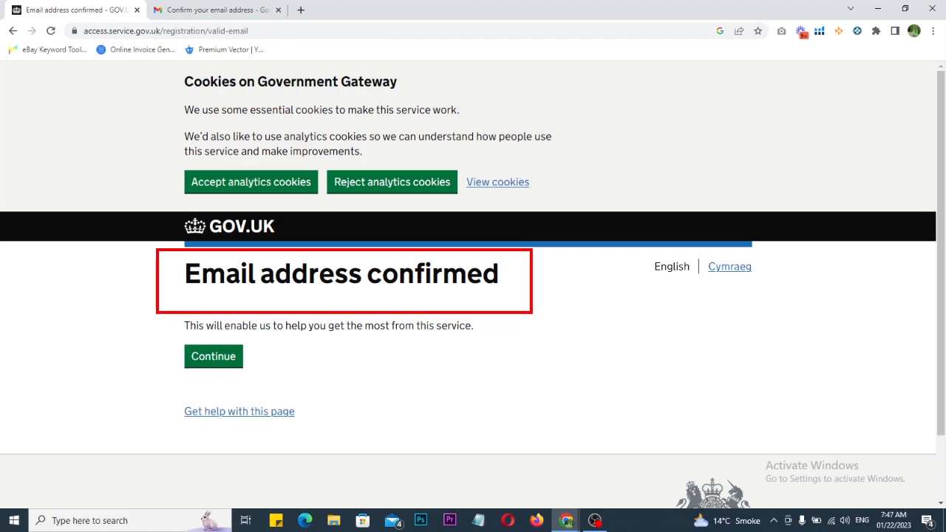
key("Escape")
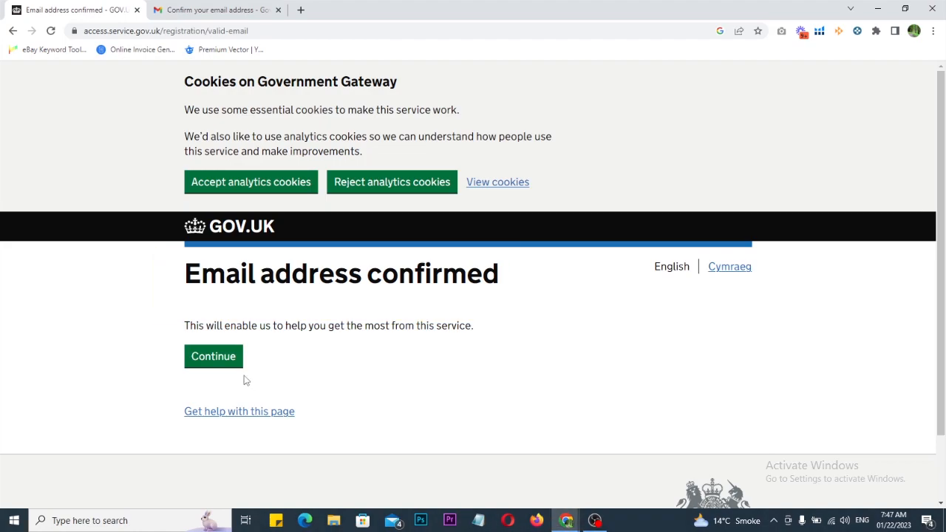
left_click(209, 367)
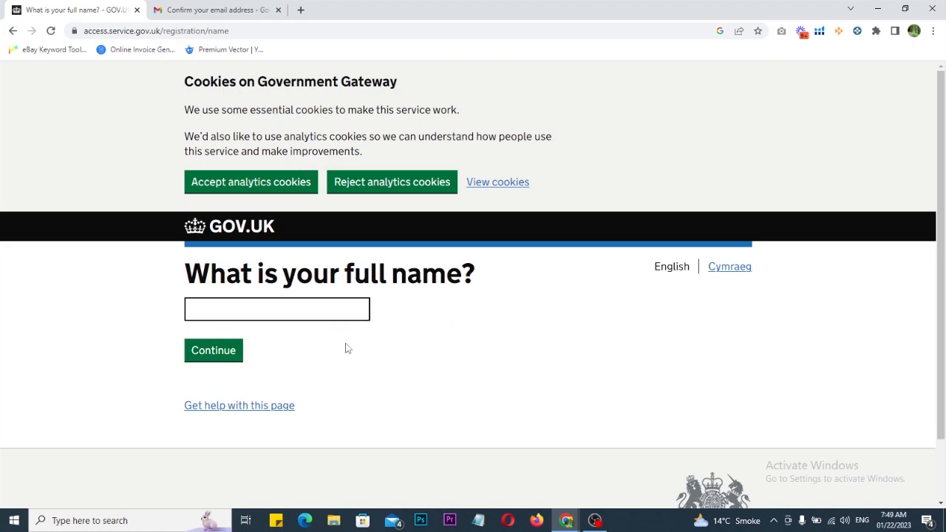
Step: Enter the applicant's full name and submit it
key("ctrl+2")
mouse_move(147, 255)
left_mouse_down()
mouse_move(423, 353)
mouse_move(456, 343)
mouse_move(464, 330)
left_mouse_up()
key("Escape")
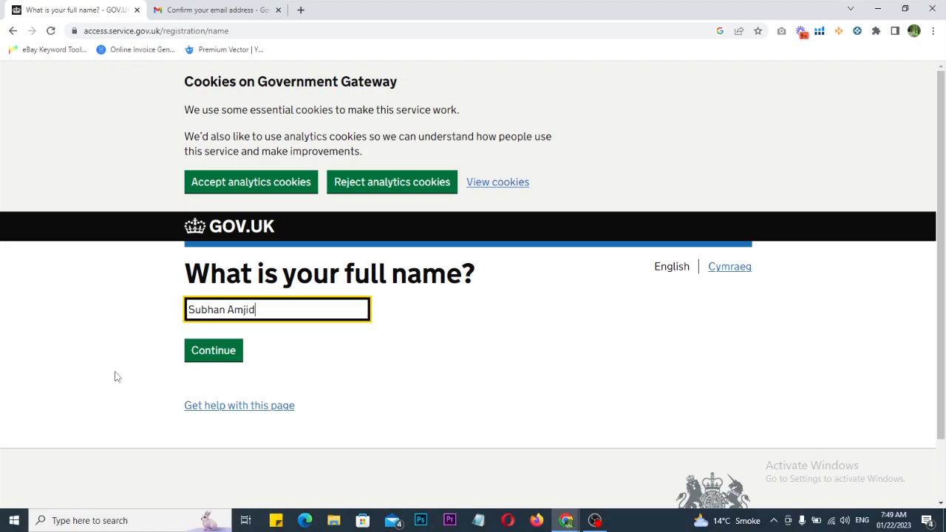
key("ctrl+2")
left_click_drag(144, 327, 284, 383)
key("Escape")
left_click(210, 360)
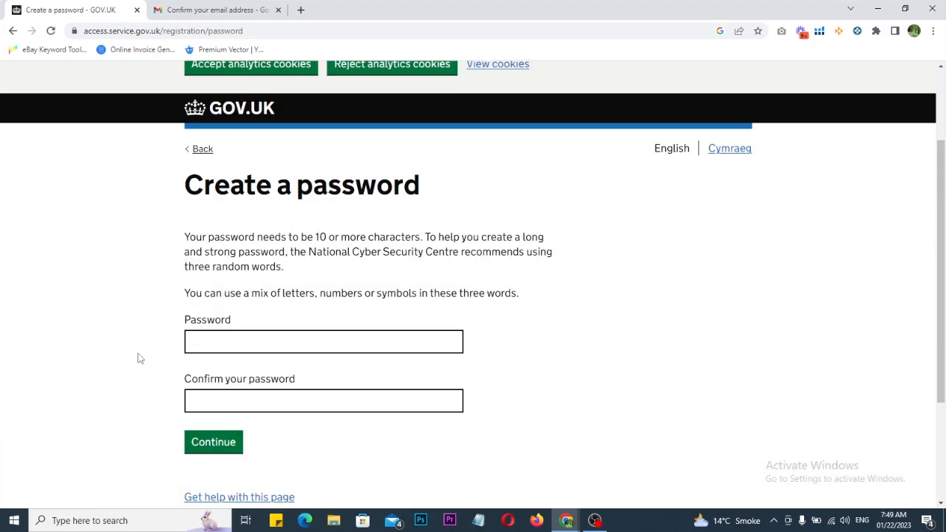
Step: Enter a password of at least 10 characters in both password fields and submit
key("ctrl+2")
mouse_move(157, 306)
left_mouse_down()
mouse_move(258, 339)
mouse_move(477, 348)
mouse_move(490, 359)
left_mouse_up()
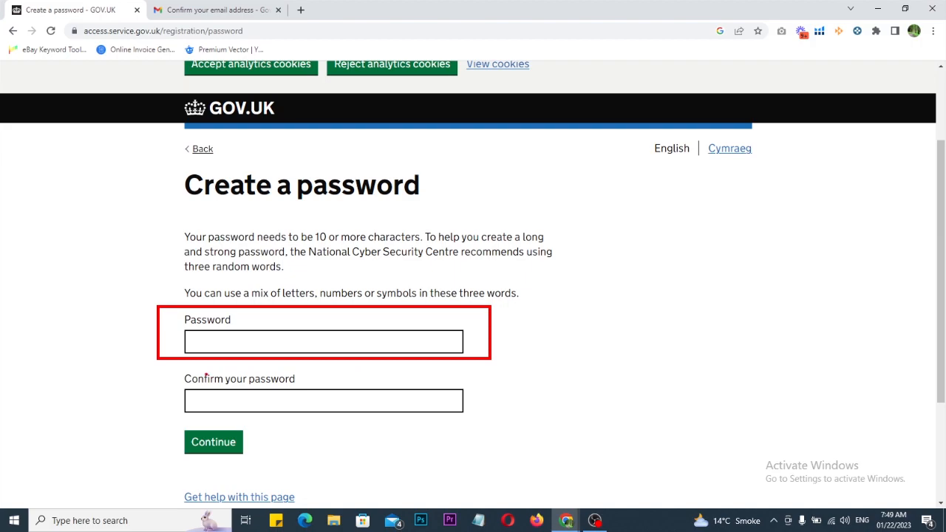
left_click_drag(158, 368, 484, 421)
key("e")
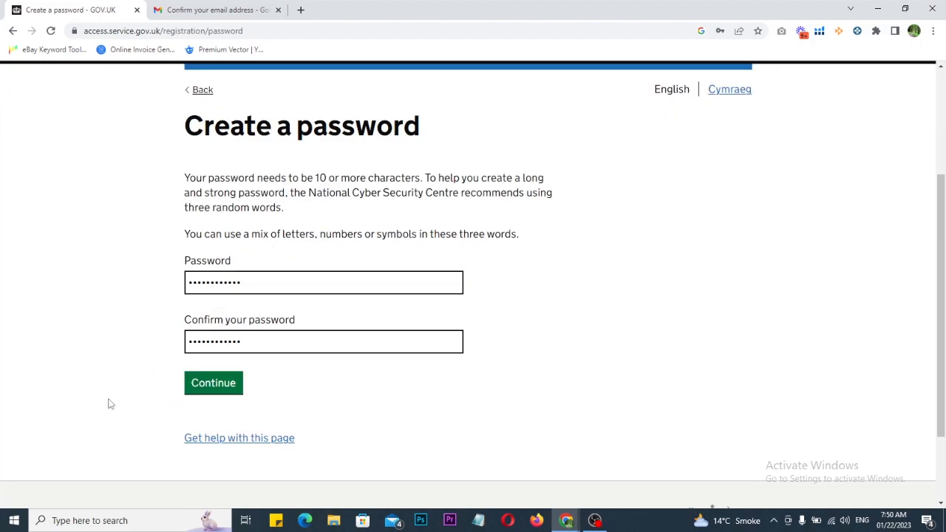
left_click_drag(154, 371, 294, 403)
key("Escape")
left_click(214, 390)
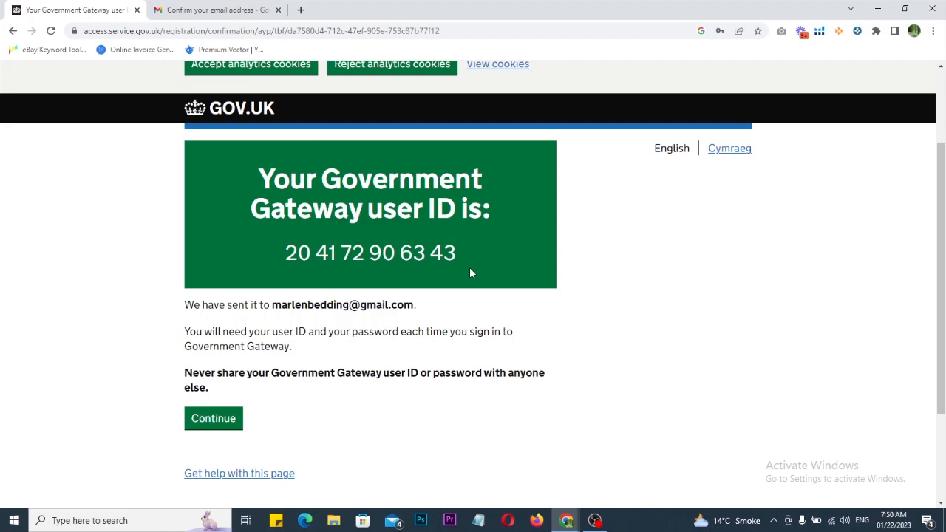
Step: Note the newly issued Government Gateway user ID and move on to additional security
mouse_move(211, 150)
left_mouse_down()
mouse_move(429, 240)
mouse_move(564, 275)
left_mouse_up()
mouse_move(613, 309)
left_mouse_down()
mouse_move(494, 255)
mouse_move(507, 263)
left_mouse_up()
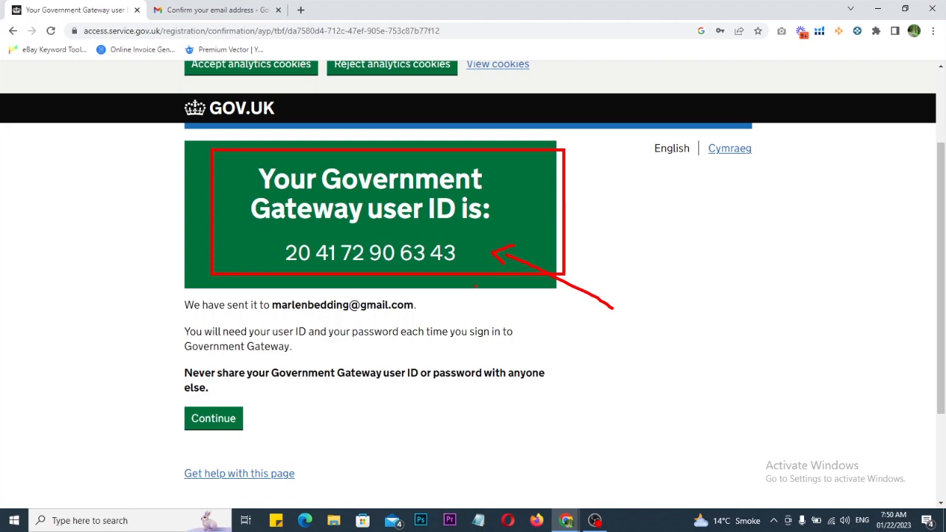
key("Escape")
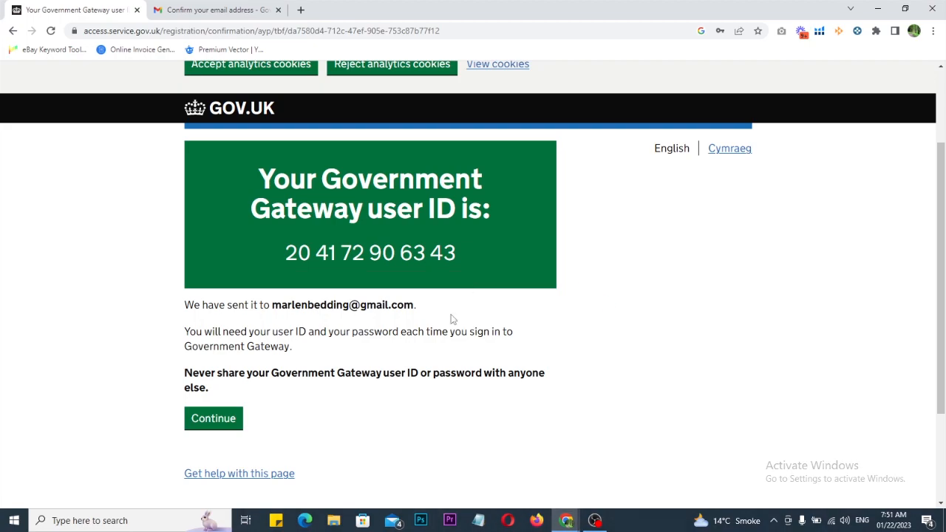
left_click(200, 429)
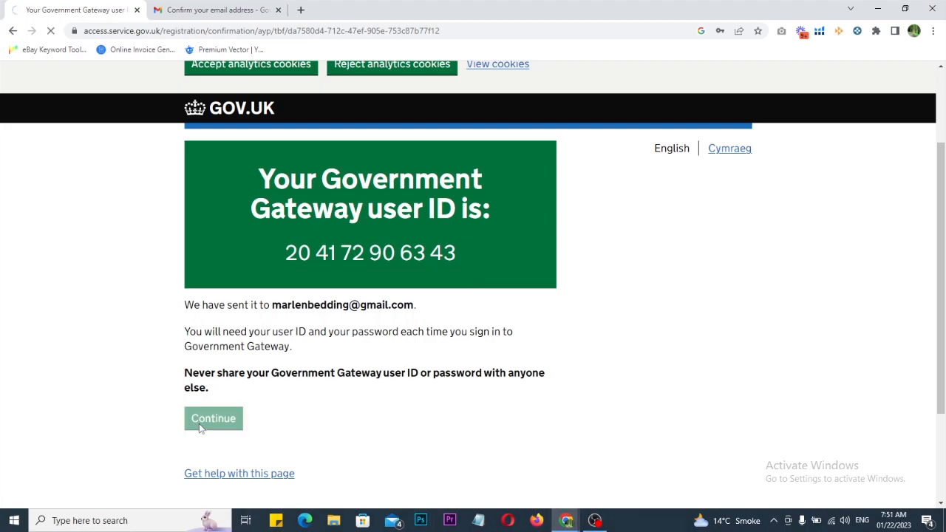
key("ctrl+2")
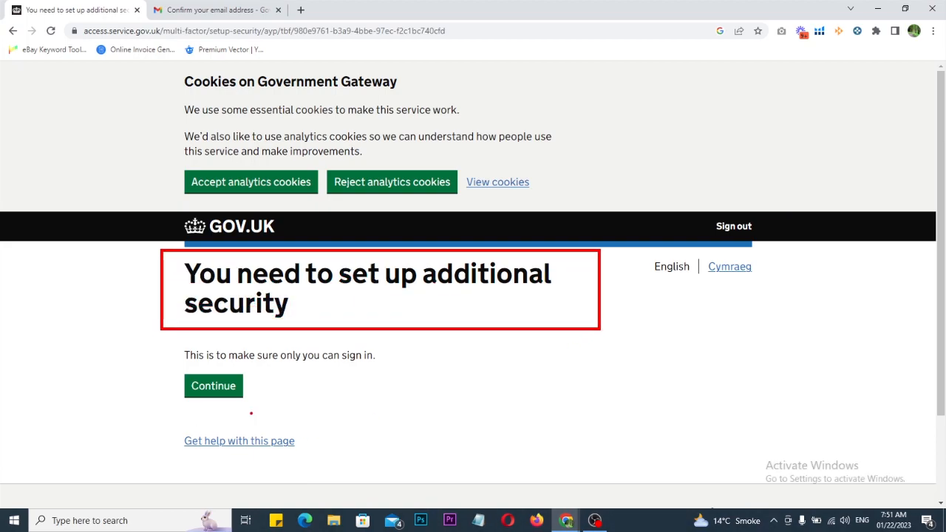
Step: Choose Text message as the way to receive access codes
left_click(216, 392)
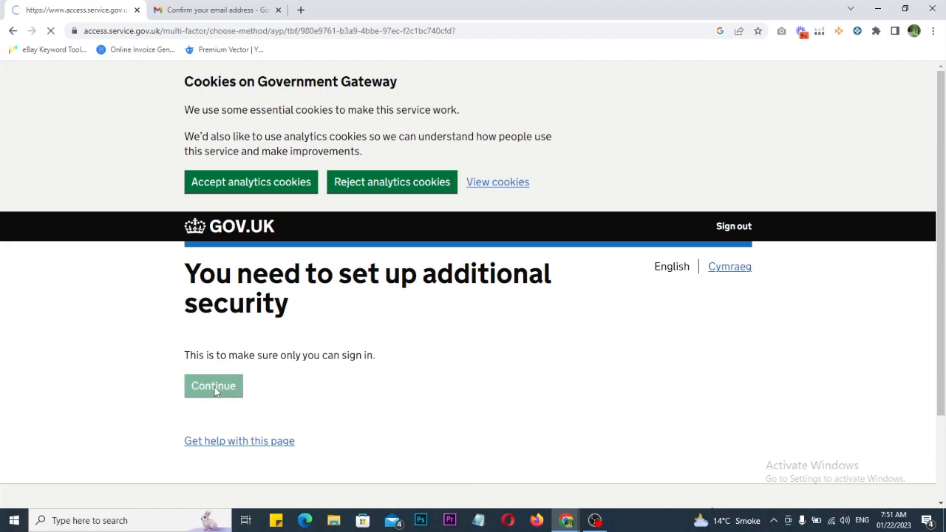
scroll(146, 337, "down", 1)
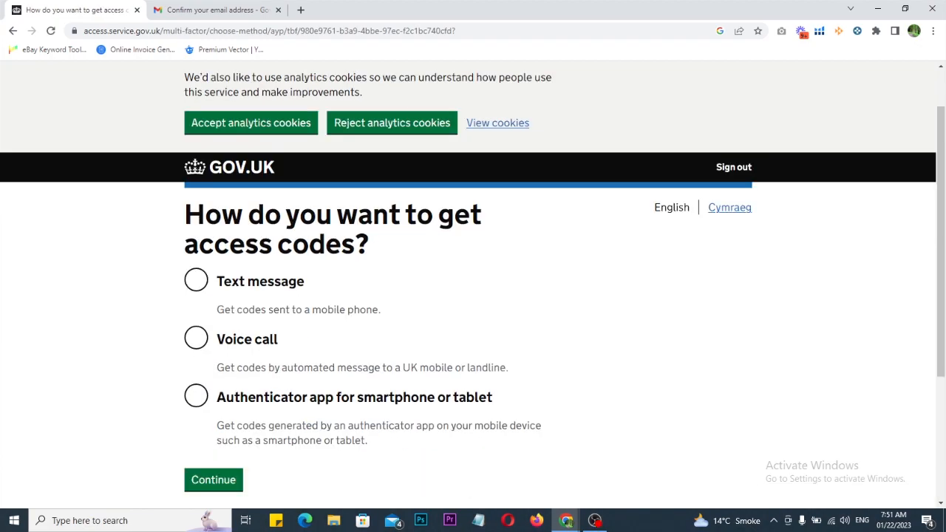
left_click_drag(134, 187, 507, 263)
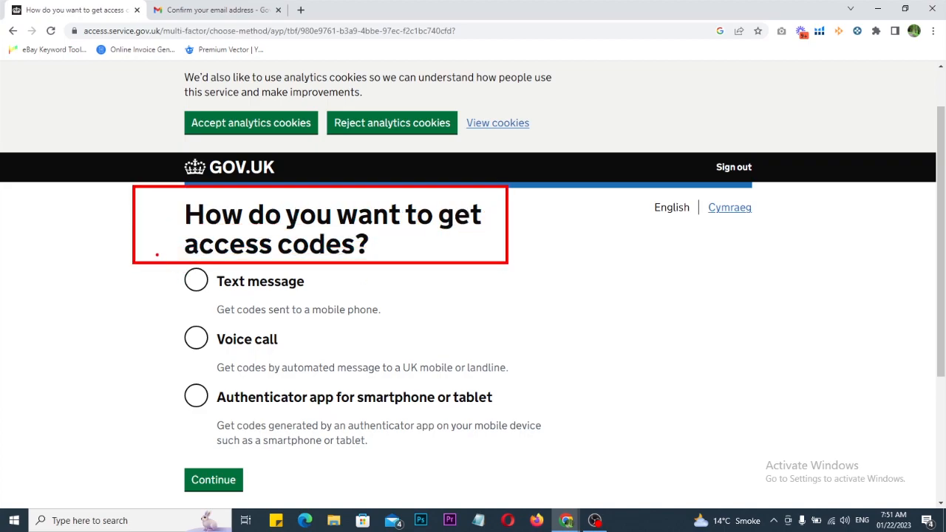
mouse_move(154, 250)
left_mouse_down()
mouse_move(189, 271)
mouse_move(361, 309)
left_mouse_up()
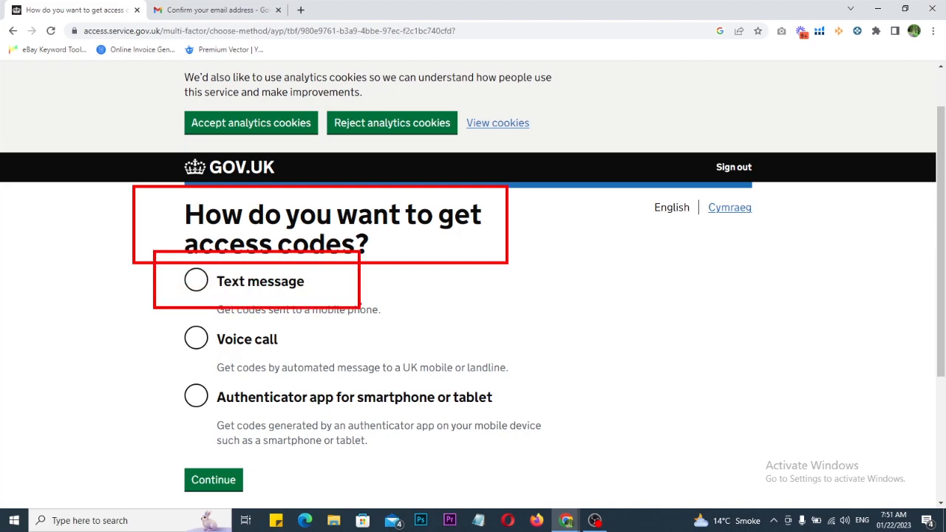
left_click_drag(161, 317, 321, 362)
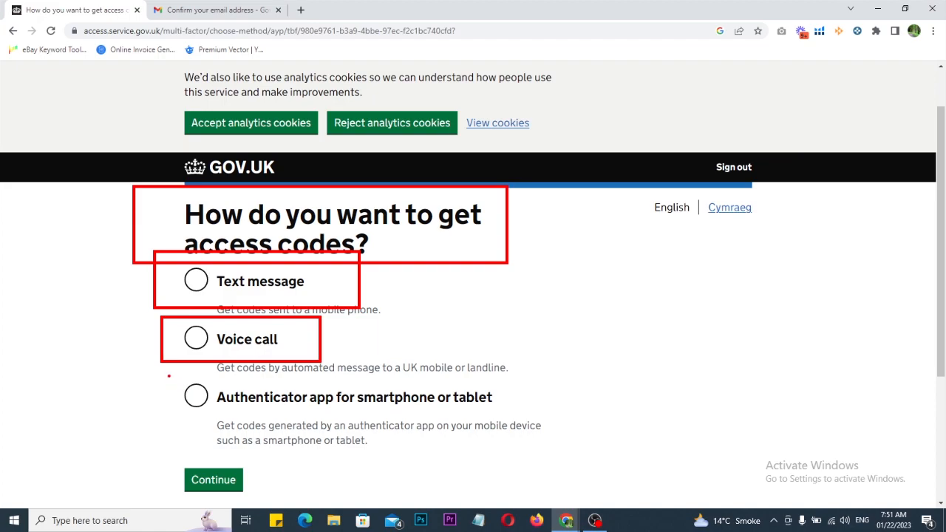
left_click_drag(164, 372, 385, 437)
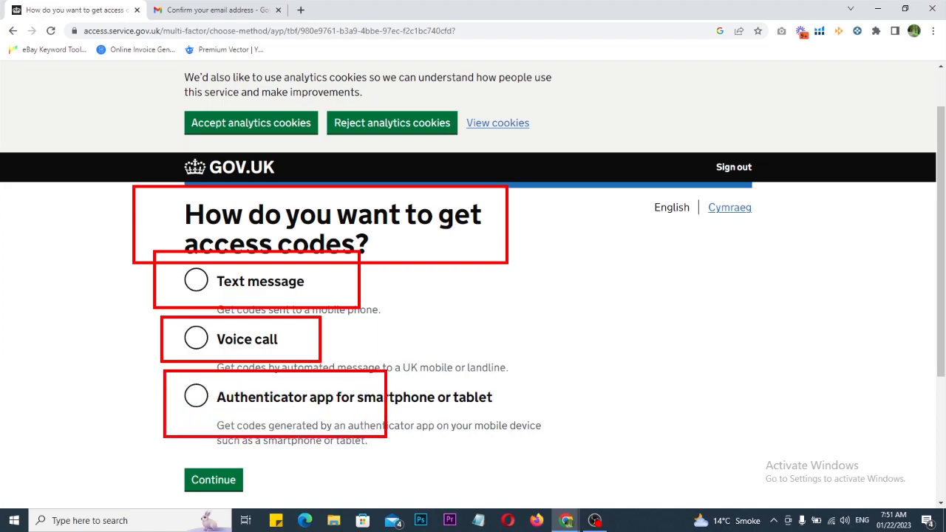
key("Escape")
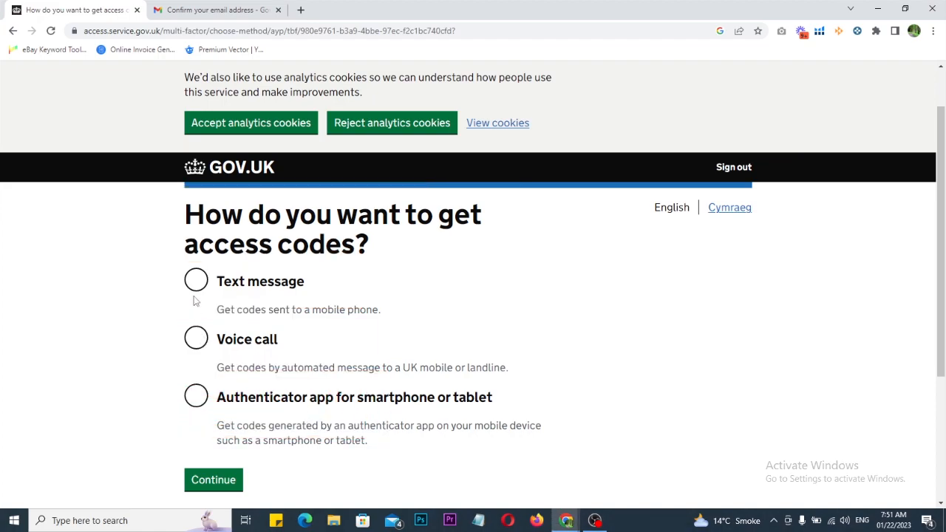
left_click(197, 285)
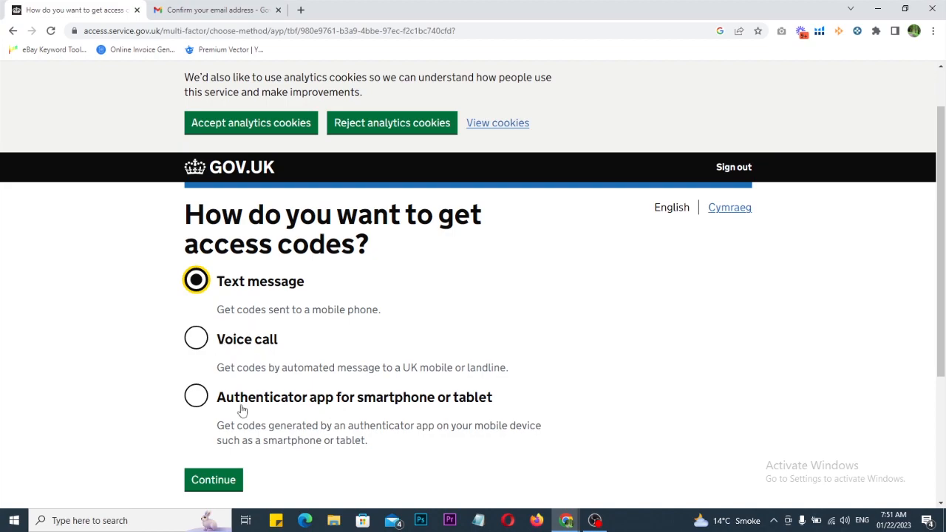
left_click(207, 484)
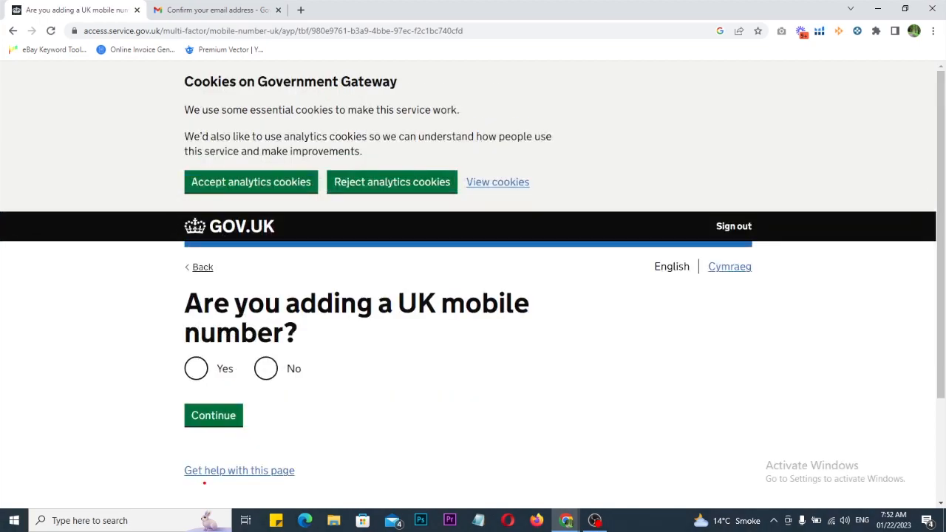
Step: Answer Yes to adding a UK mobile number for access codes
mouse_move(144, 282)
left_mouse_down()
mouse_move(214, 320)
mouse_move(412, 384)
mouse_move(575, 401)
left_mouse_up()
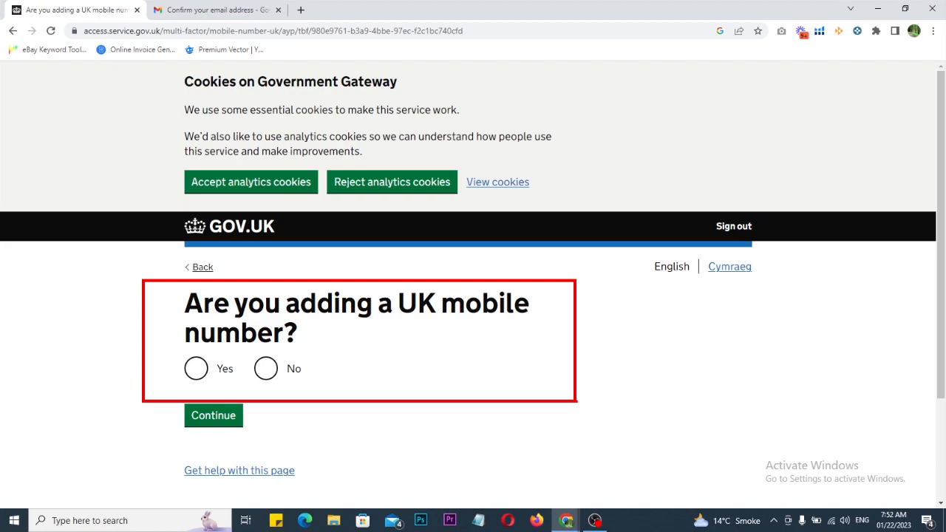
key("Escape")
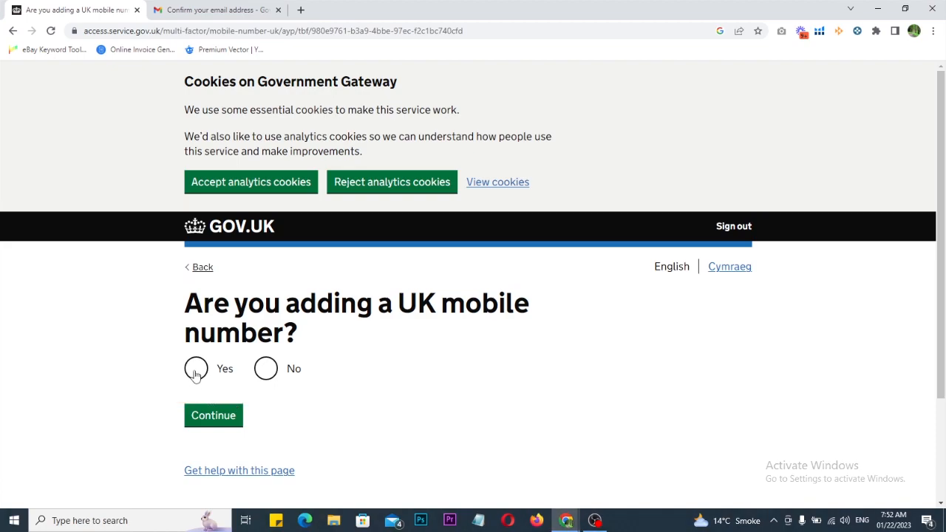
left_click(196, 370)
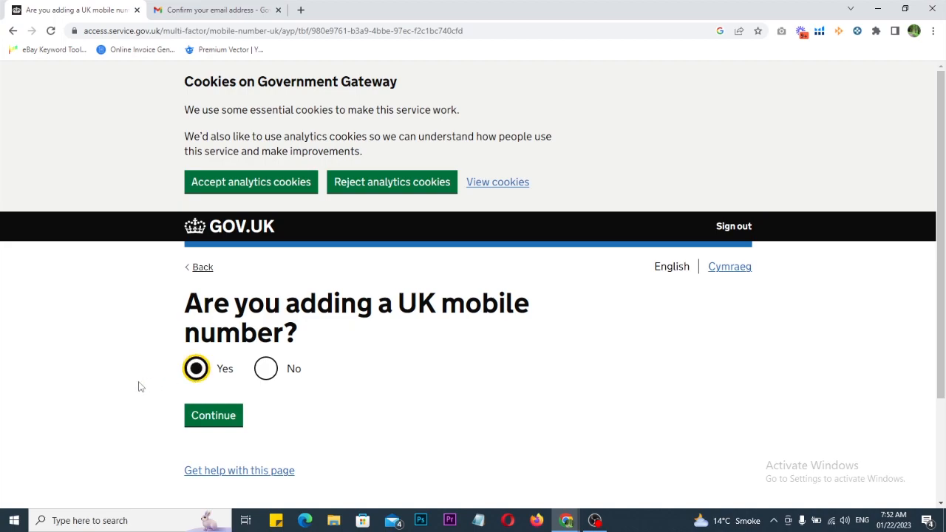
scroll(160, 416, "down", 2)
left_click(211, 303)
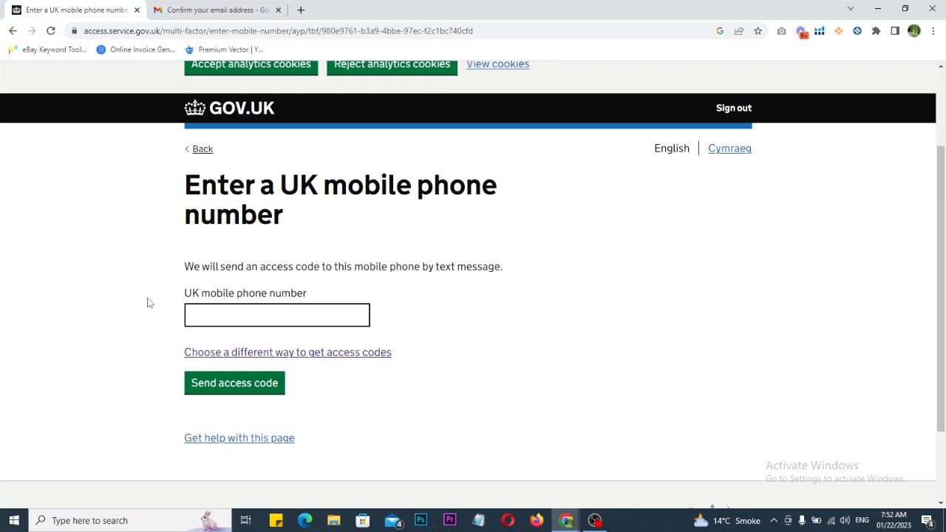
mouse_move(154, 278)
left_mouse_down()
mouse_move(285, 327)
mouse_move(401, 341)
left_mouse_up()
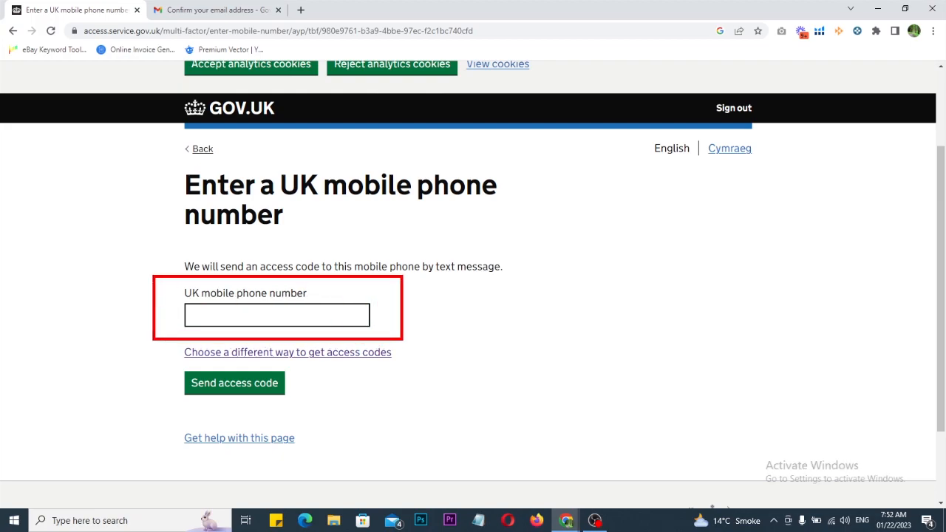
left_click_drag(151, 358, 334, 418)
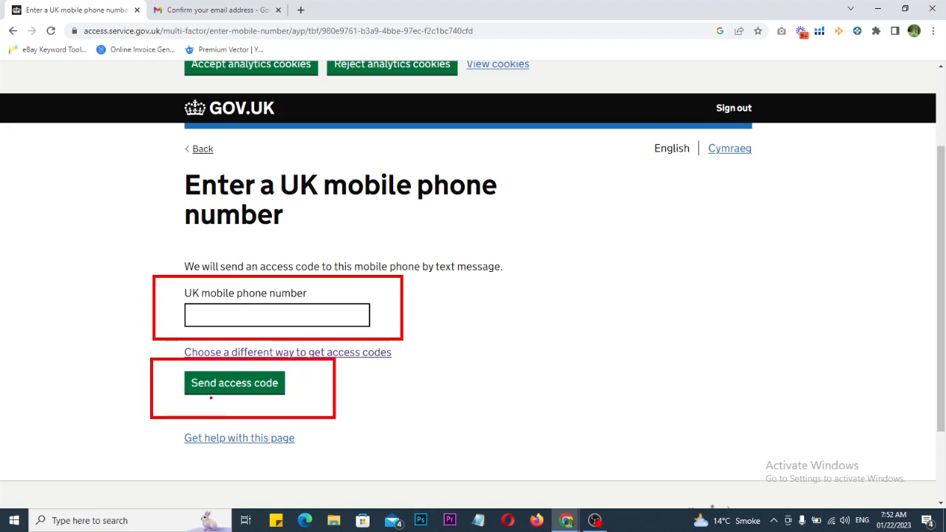
key("Escape")
Step: Send an access code to the phone and enter the texted six-digit code
left_click(217, 400)
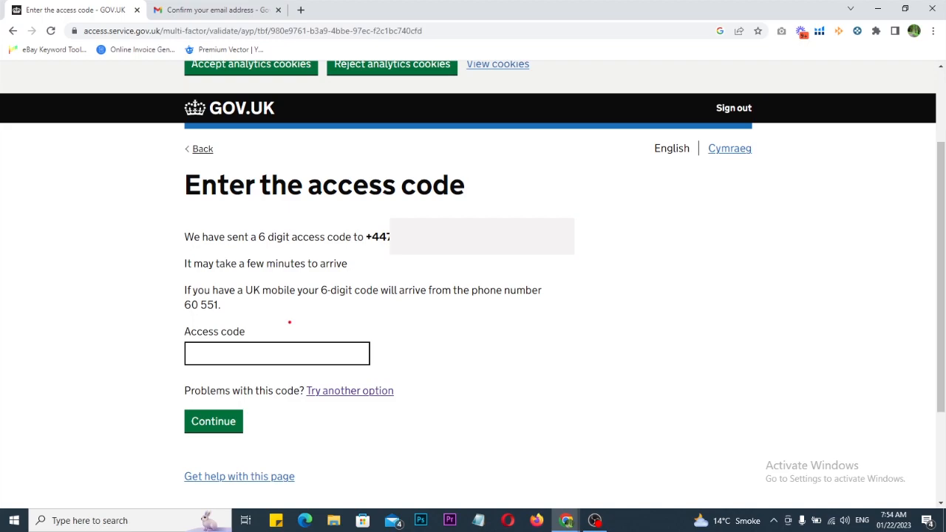
left_click_drag(362, 224, 459, 252)
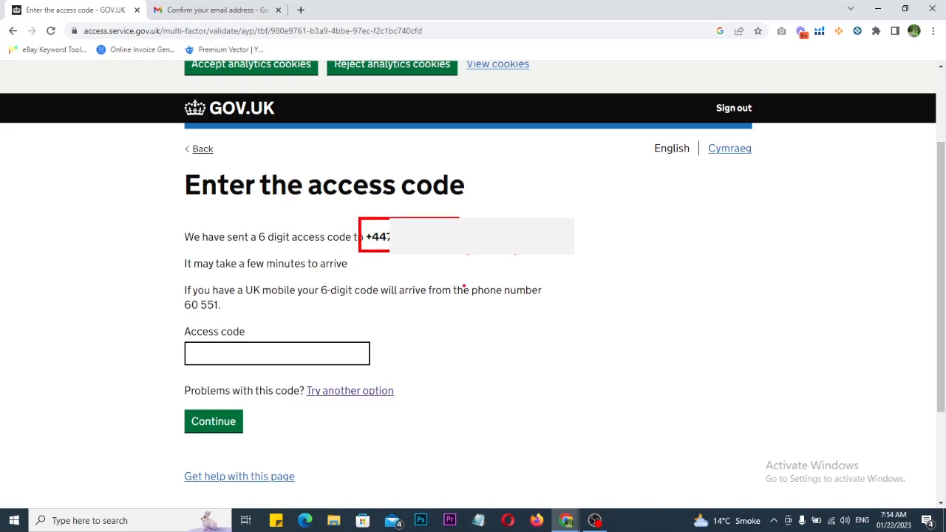
mouse_move(147, 314)
left_mouse_down()
mouse_move(232, 348)
mouse_move(418, 377)
left_mouse_up()
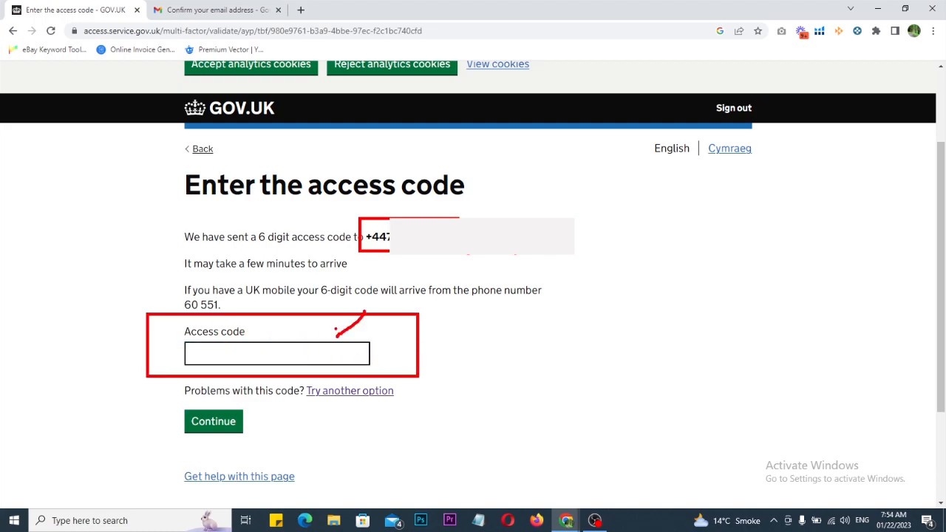
key("Escape")
left_click(288, 359)
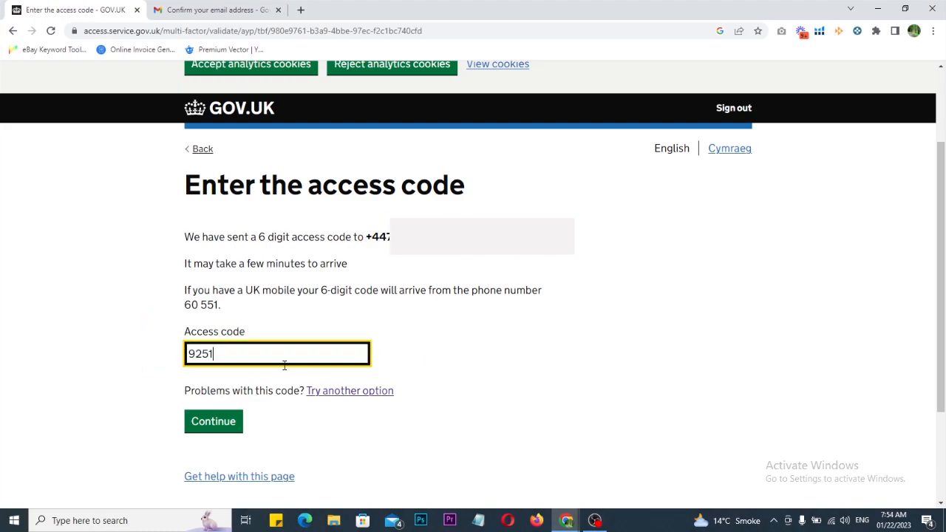
mouse_move(156, 317)
left_mouse_down()
mouse_move(243, 380)
mouse_move(297, 393)
left_mouse_up()
key("Escape")
Step: Submit the access code and continue past the 'You've set up additional security' confirmation
left_click(205, 424)
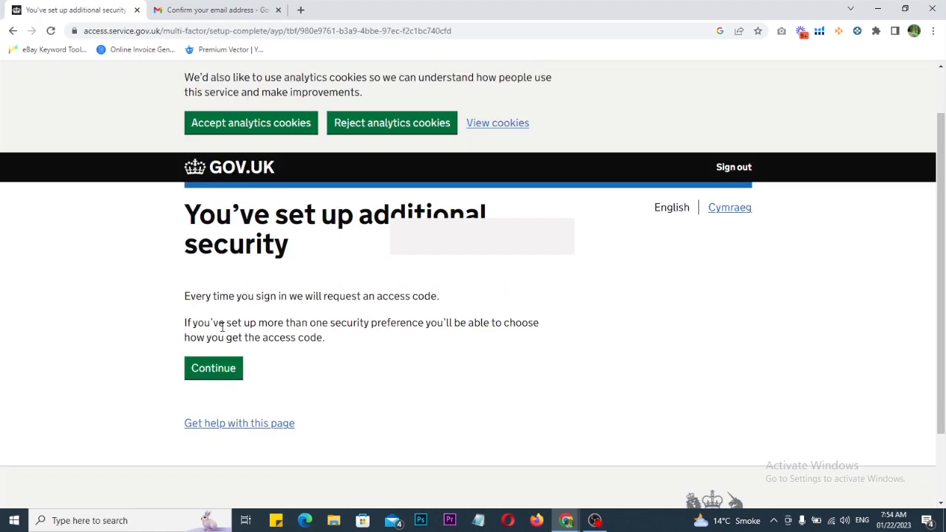
mouse_move(128, 193)
left_mouse_down()
mouse_move(409, 259)
mouse_move(516, 263)
mouse_move(512, 306)
mouse_move(382, 380)
mouse_move(350, 384)
mouse_move(389, 405)
left_mouse_up()
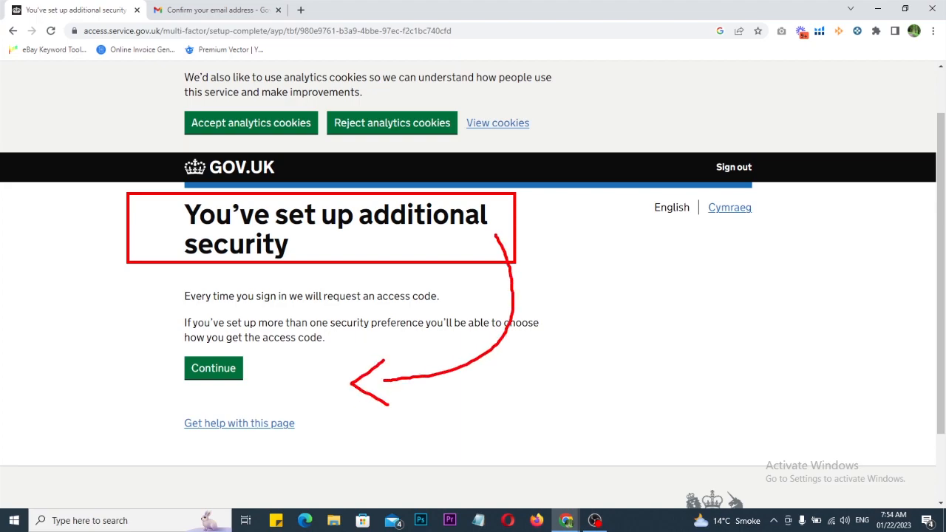
key("Escape")
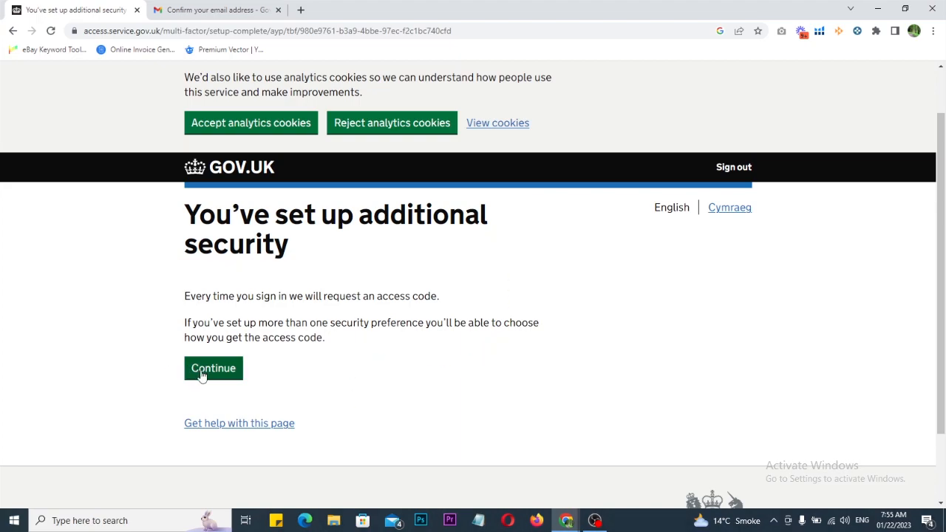
left_click(202, 375)
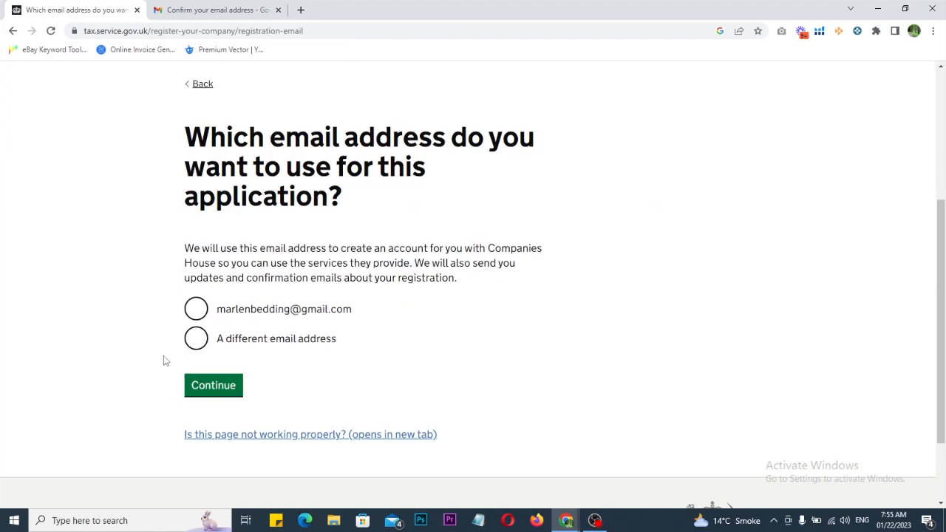
Step: Use the account's existing Gmail address for the application
key("ctrl+2")
mouse_move(127, 107)
left_mouse_down()
mouse_move(359, 185)
mouse_move(557, 233)
left_mouse_up()
mouse_move(520, 188)
left_mouse_down()
mouse_move(573, 199)
mouse_move(540, 377)
mouse_move(587, 412)
left_mouse_up()
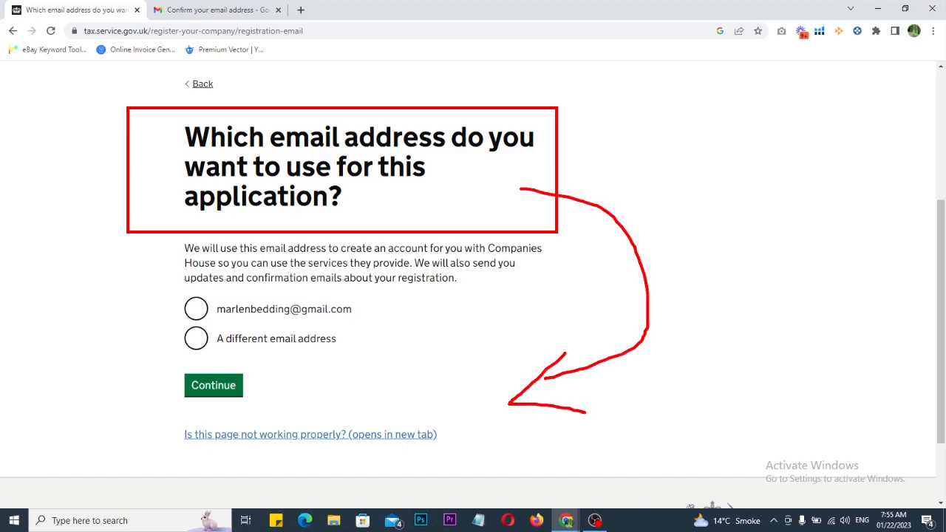
key("Escape")
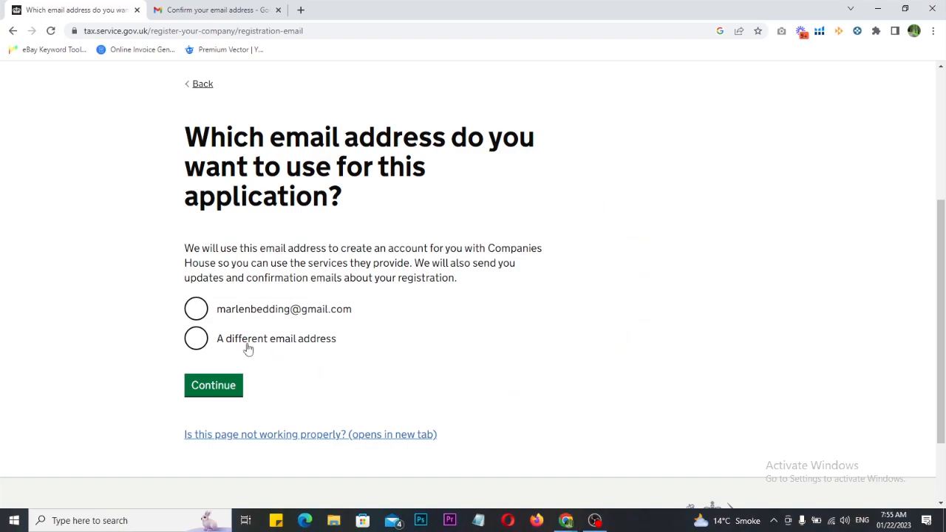
left_click(197, 313)
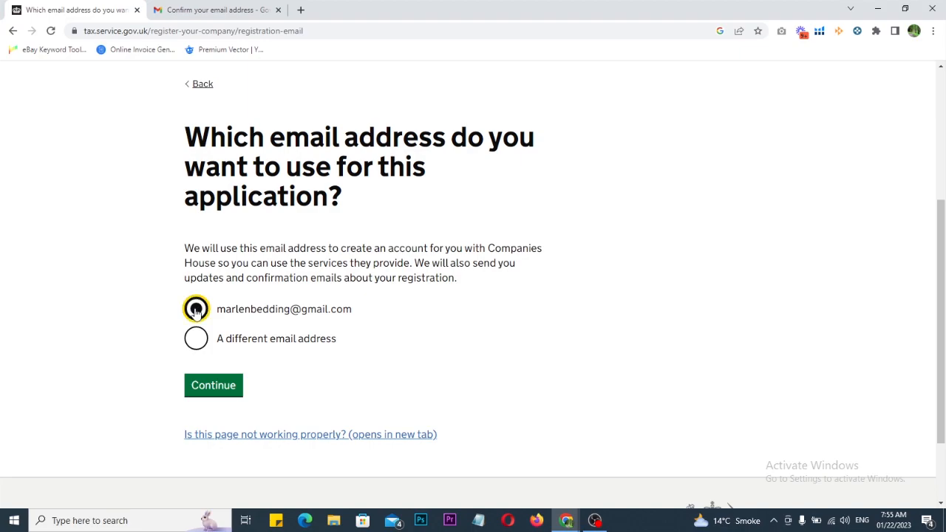
left_click(215, 392)
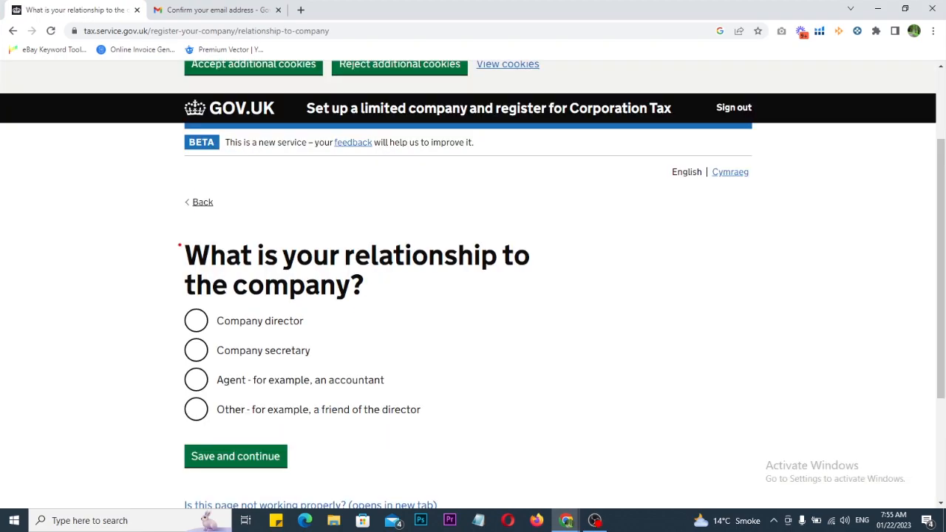
Step: Save the relationship to the company as Company director
mouse_move(157, 225)
left_mouse_down()
mouse_move(281, 271)
mouse_move(589, 303)
left_mouse_up()
left_click(196, 320)
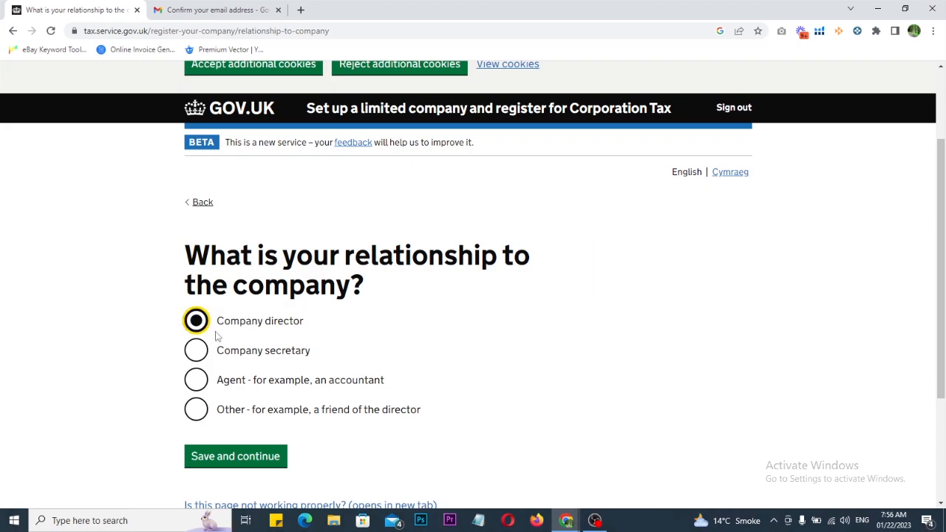
scroll(217, 336, "down", 2)
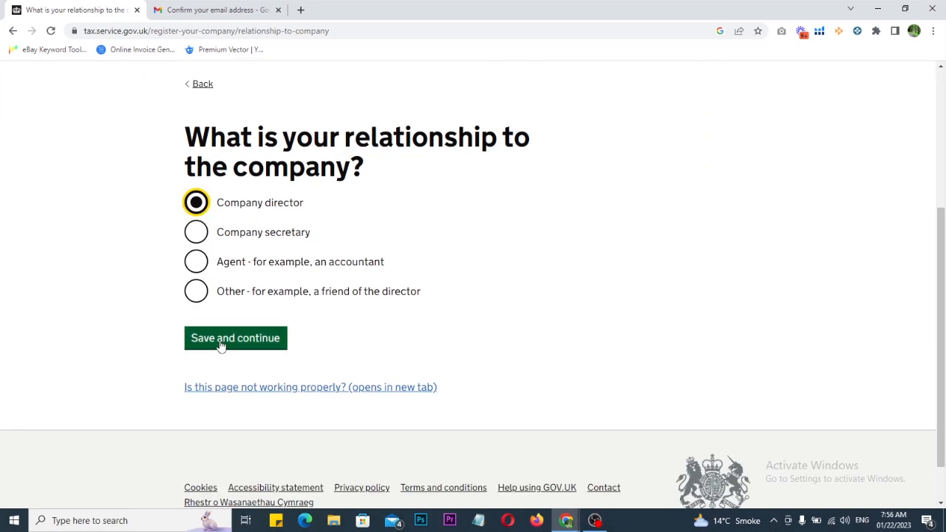
left_click(220, 345)
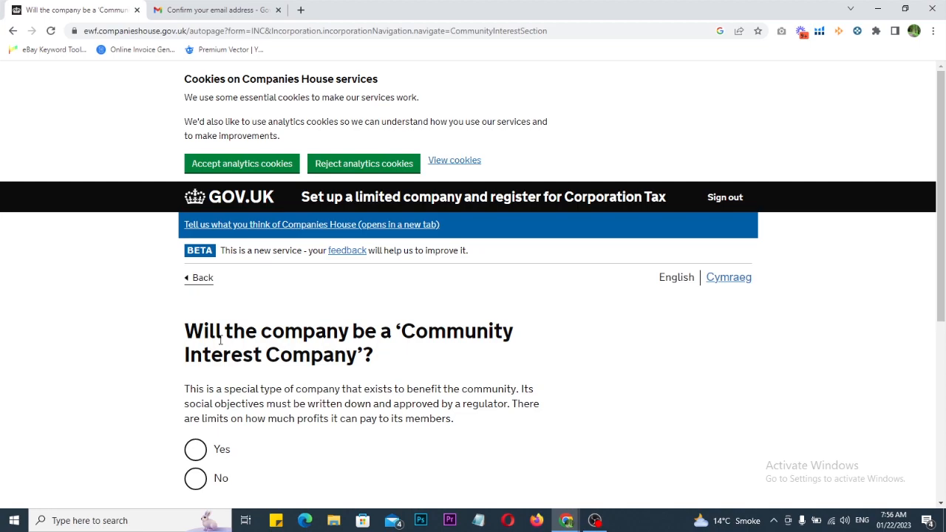
Step: Answer No to the Community Interest Company question and save
scroll(211, 353, "down", 2)
left_click(196, 363)
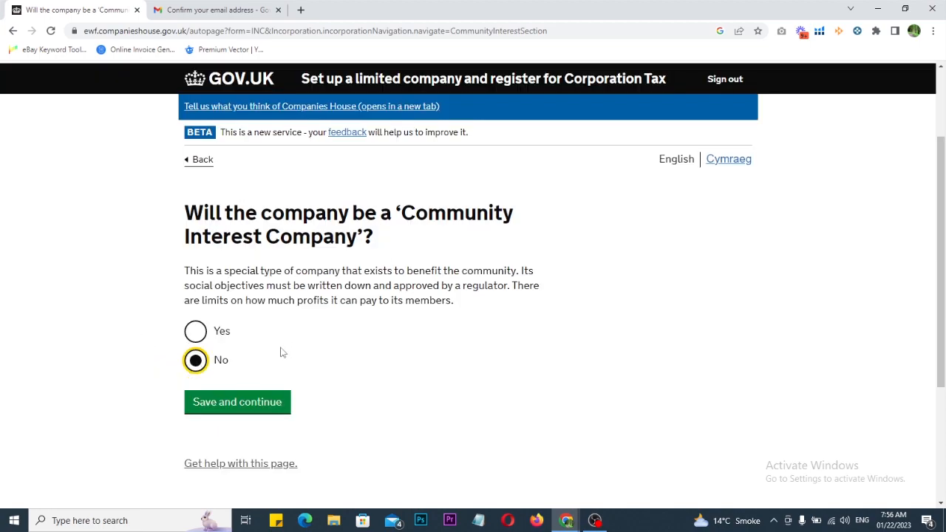
left_click(222, 410)
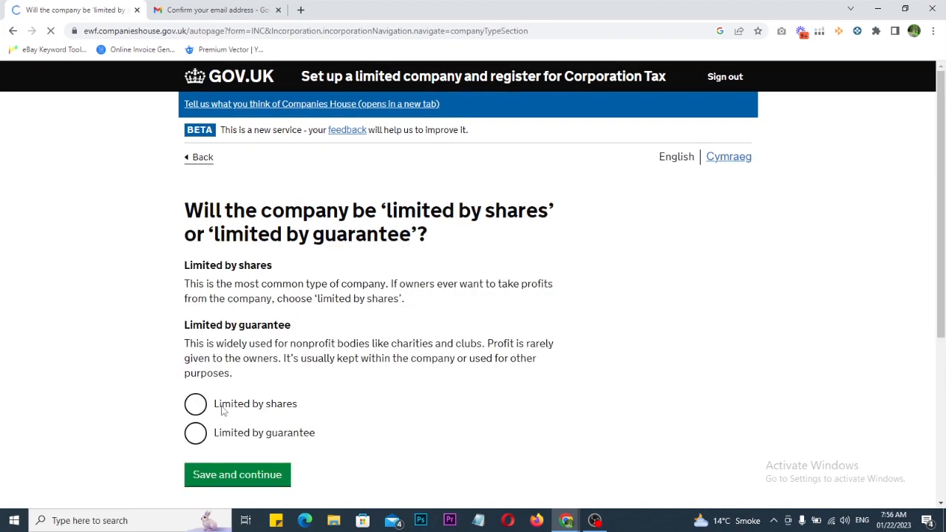
Step: Set the company type to limited by shares and save
scroll(291, 323, "down", 1)
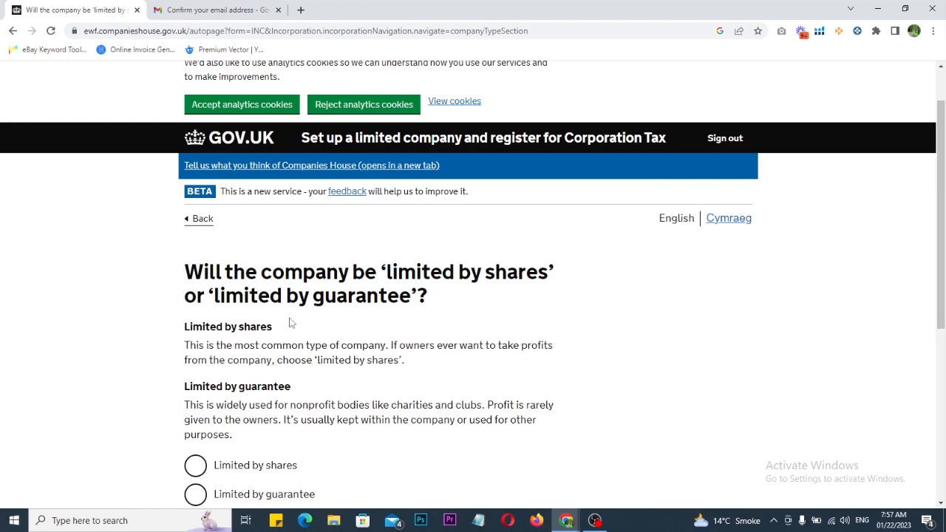
scroll(290, 323, "down", 2)
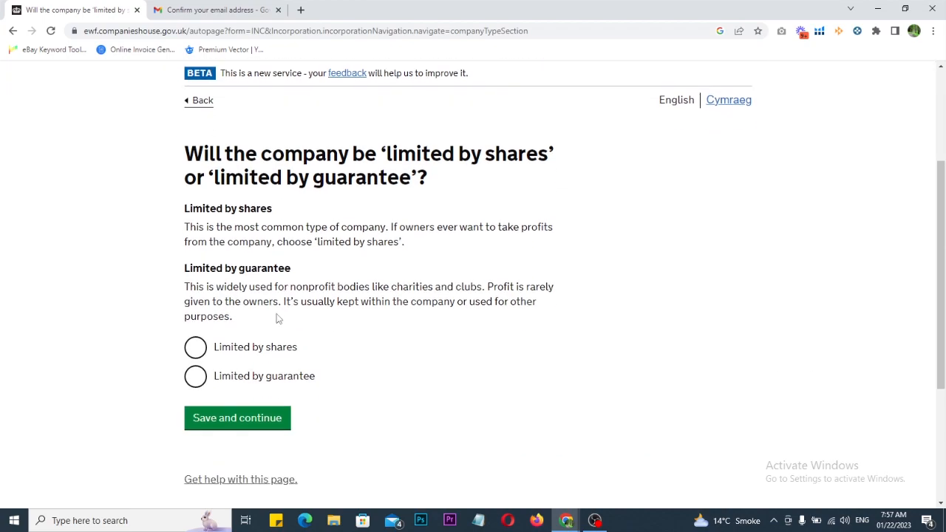
left_click(196, 346)
scroll(220, 330, "down", 2)
left_click(221, 301)
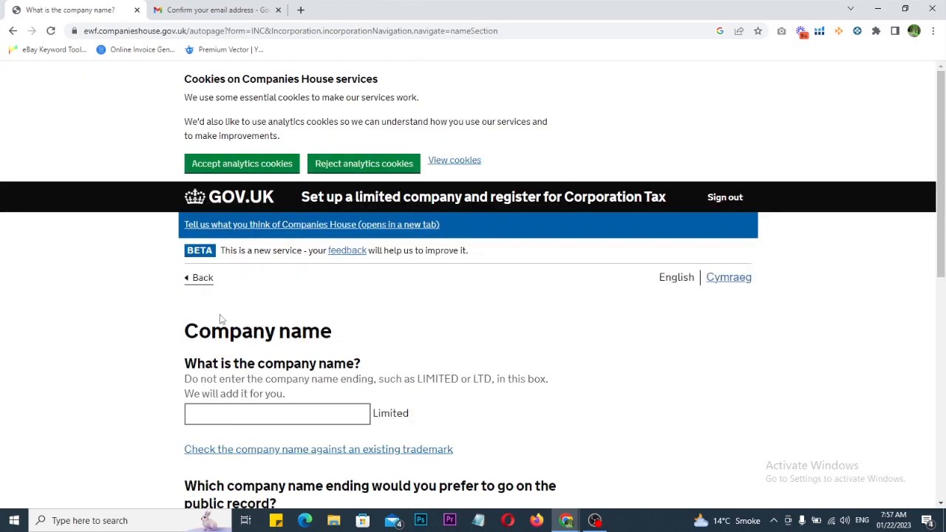
scroll(220, 314, "down", 2)
scroll(199, 330, "down", 1)
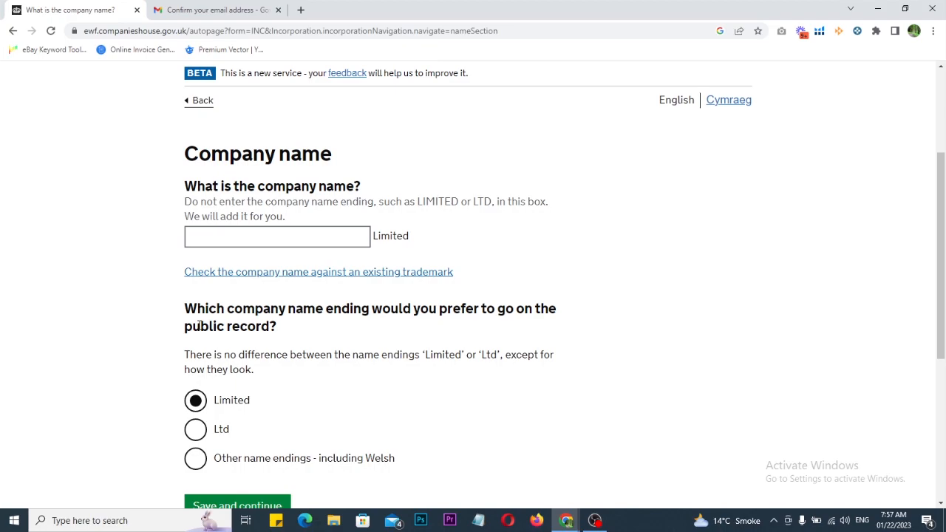
Step: Choose Ltd instead of Limited as the company name ending, leaving the name box empty
mouse_move(134, 202)
left_mouse_down()
mouse_move(259, 242)
mouse_move(403, 270)
mouse_move(465, 219)
left_mouse_up()
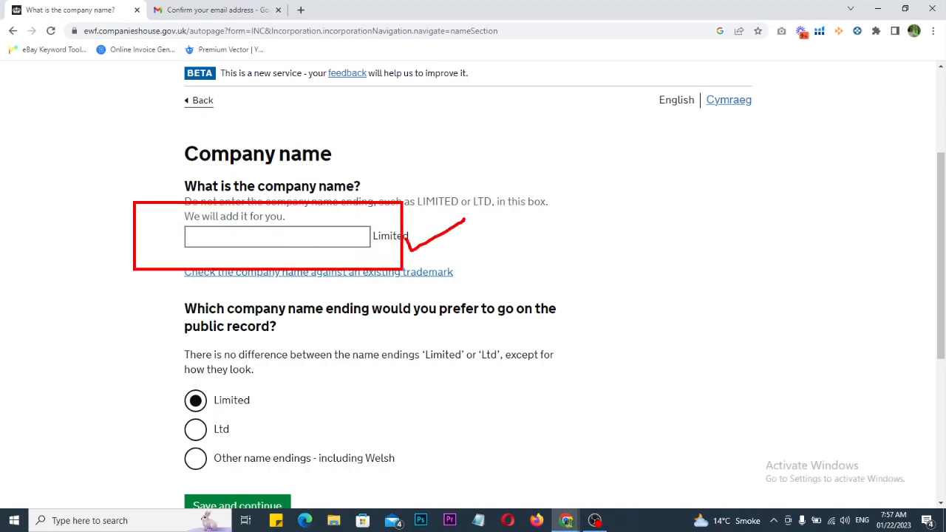
scroll(461, 270, "down", 2)
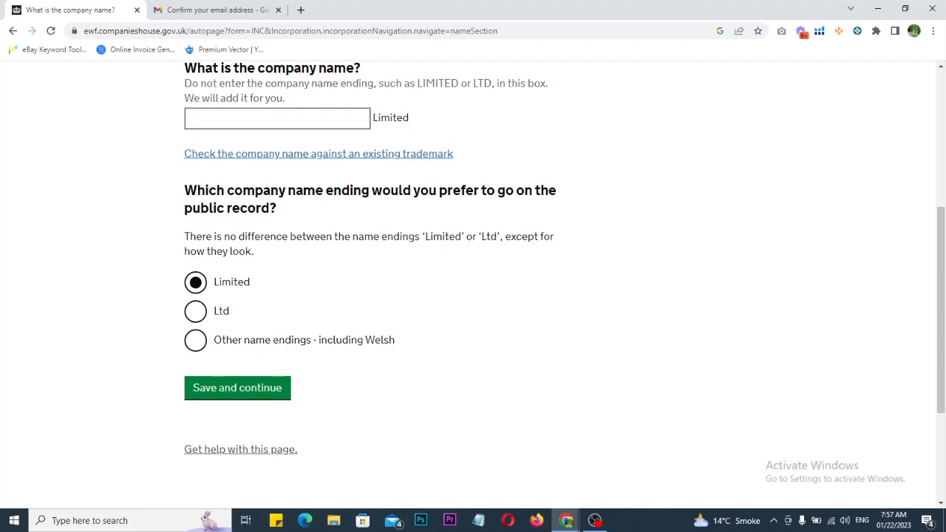
left_click_drag(161, 257, 427, 383)
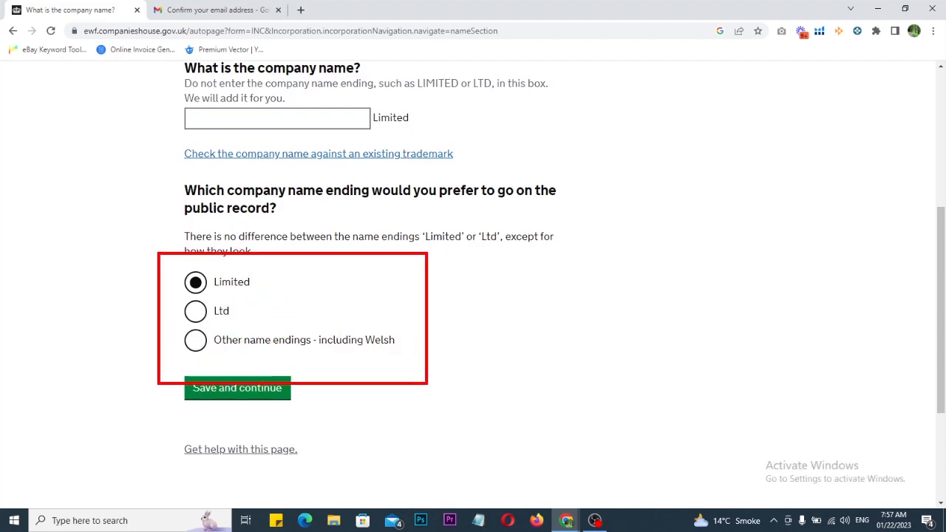
key("Escape")
key("ctrl+2")
left_click_drag(169, 269, 269, 288)
left_click_drag(168, 293, 250, 325)
key("Escape")
left_click(196, 312)
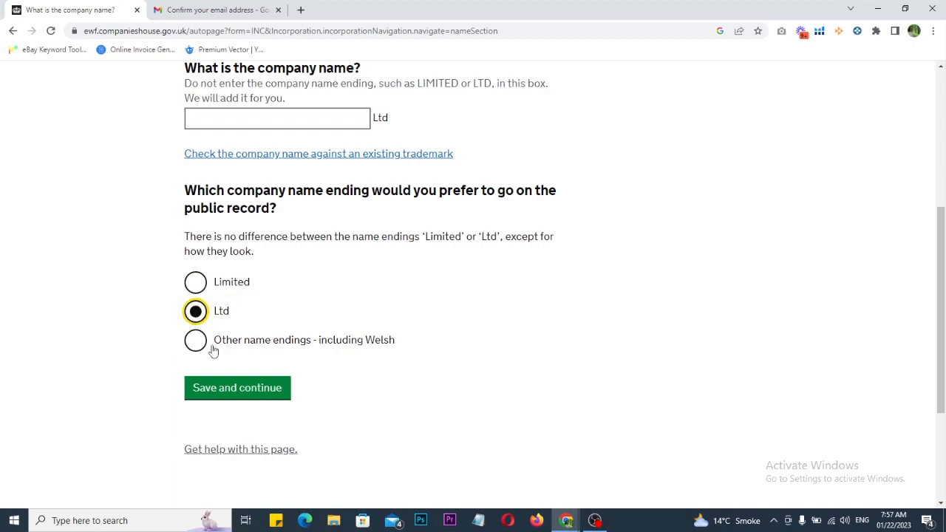
scroll(371, 428, "up", 2)
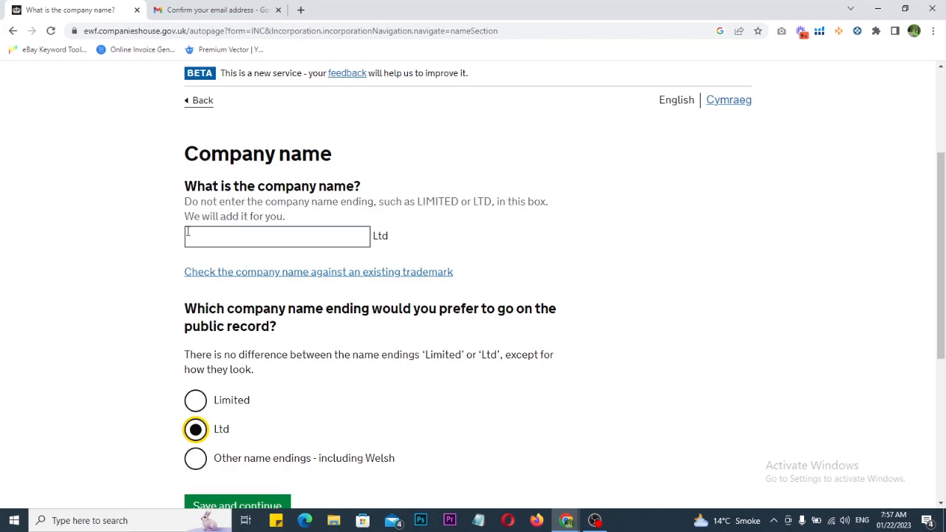
scroll(108, 293, "down", 4)
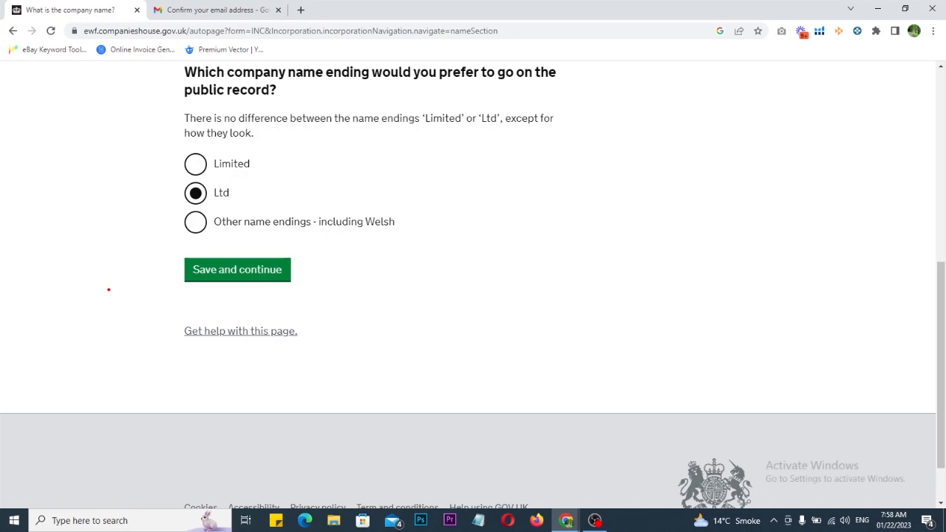
left_click_drag(152, 237, 334, 311)
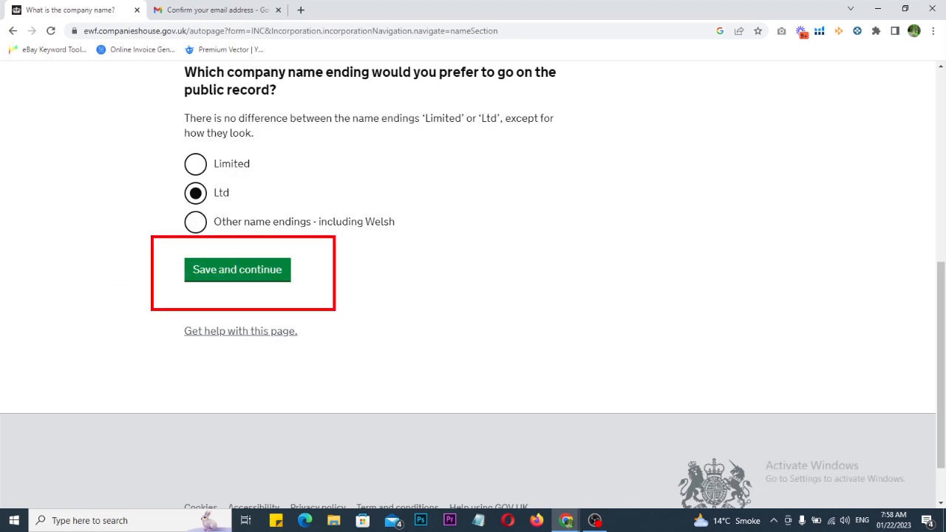
Step: Submit the company name page and switch to entering the registered office address manually
left_click(232, 280)
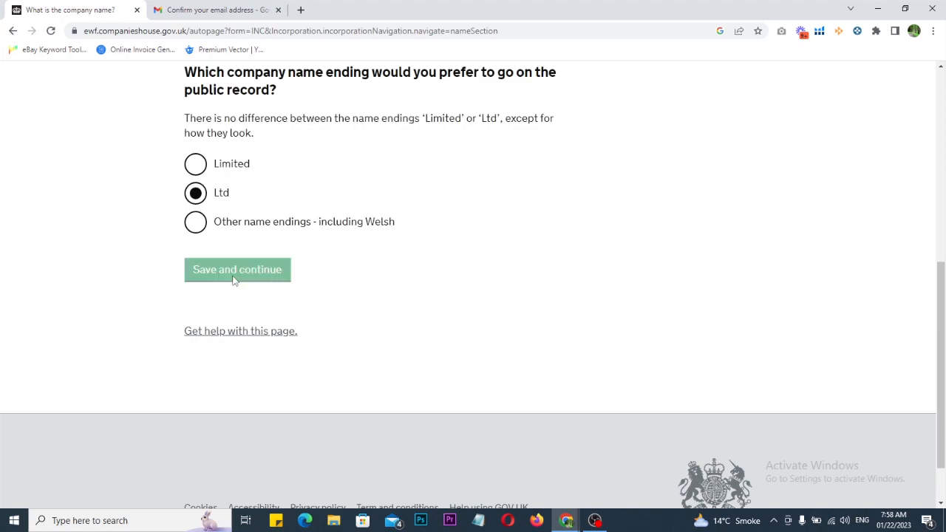
scroll(509, 293, "down", 2)
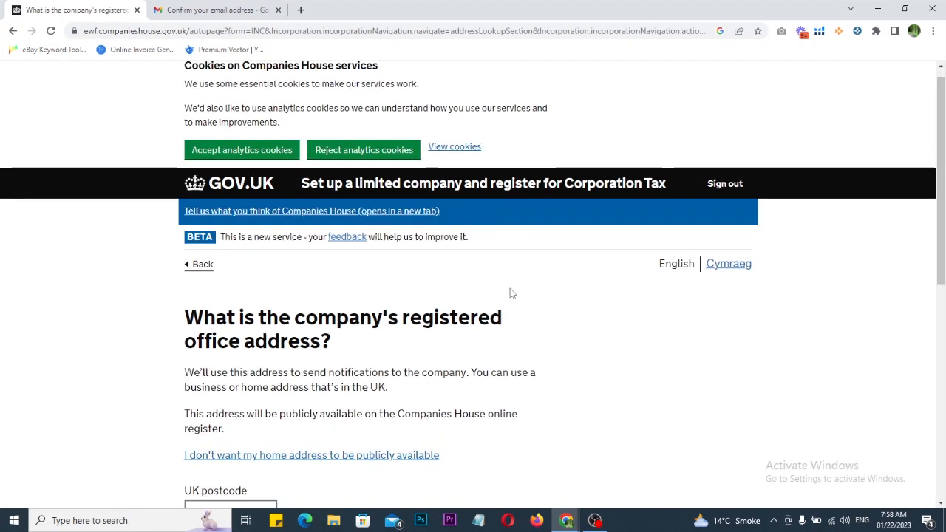
scroll(512, 294, "down", 2)
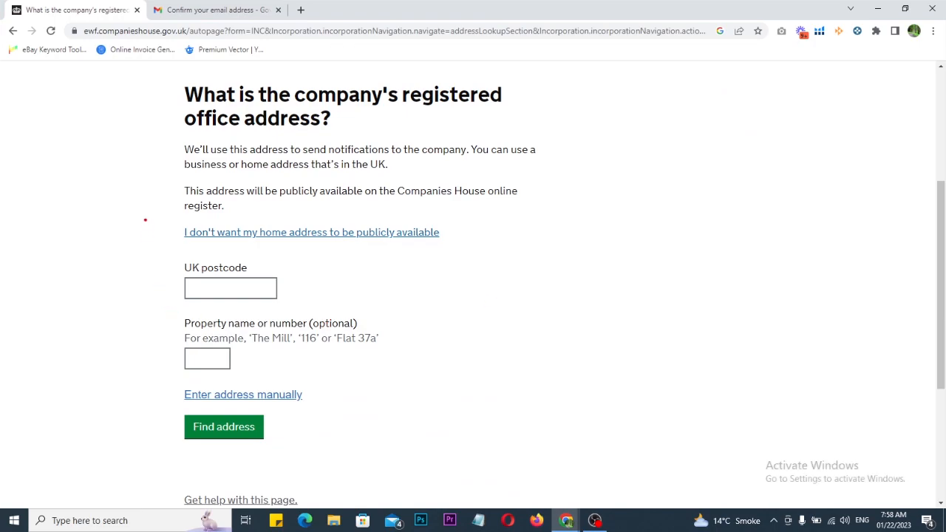
mouse_move(143, 215)
left_mouse_down()
mouse_move(277, 386)
mouse_move(469, 403)
left_mouse_up()
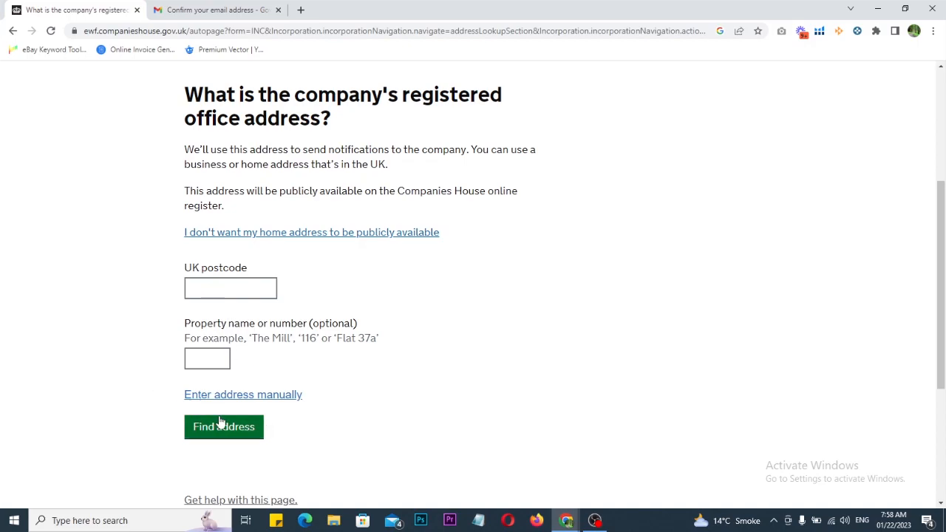
left_click(237, 399)
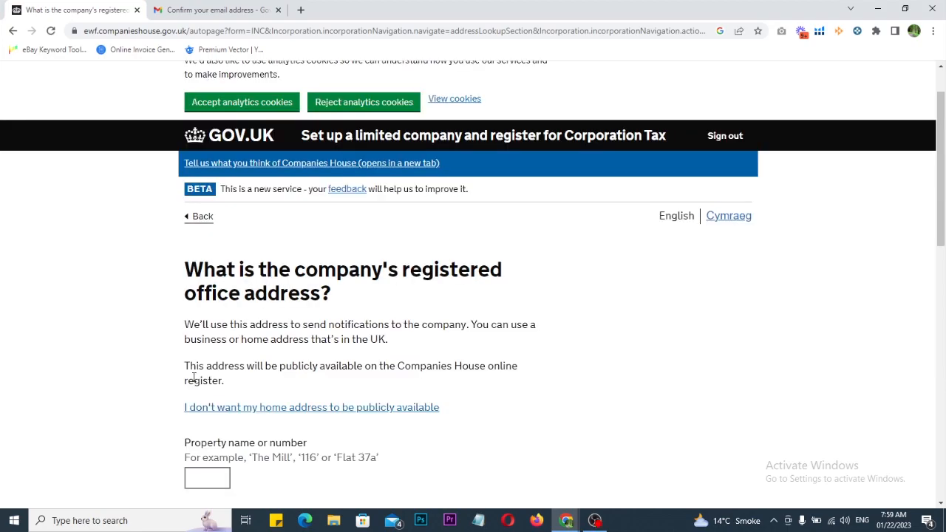
scroll(188, 377, "down", 4)
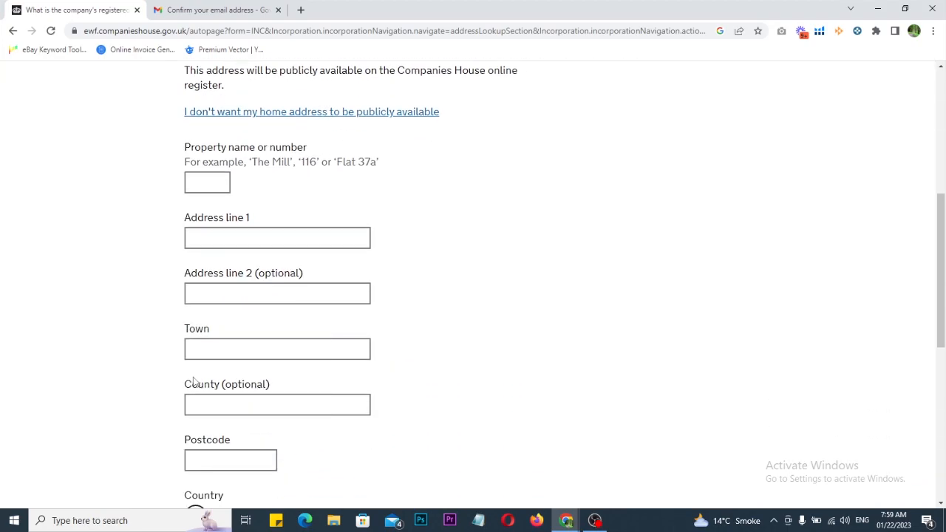
scroll(193, 381, "down", 1)
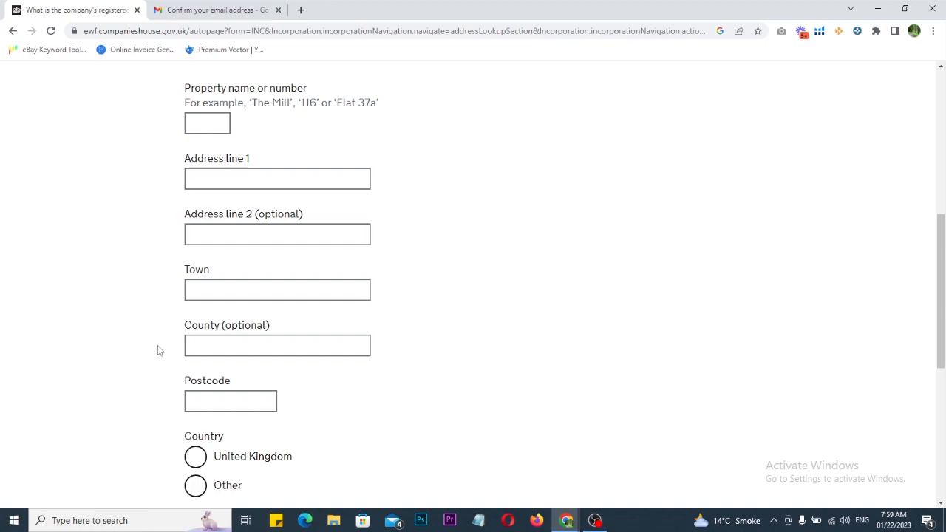
mouse_move(136, 73)
left_mouse_down()
mouse_move(259, 220)
mouse_move(359, 390)
mouse_move(400, 485)
left_mouse_up()
key("Escape")
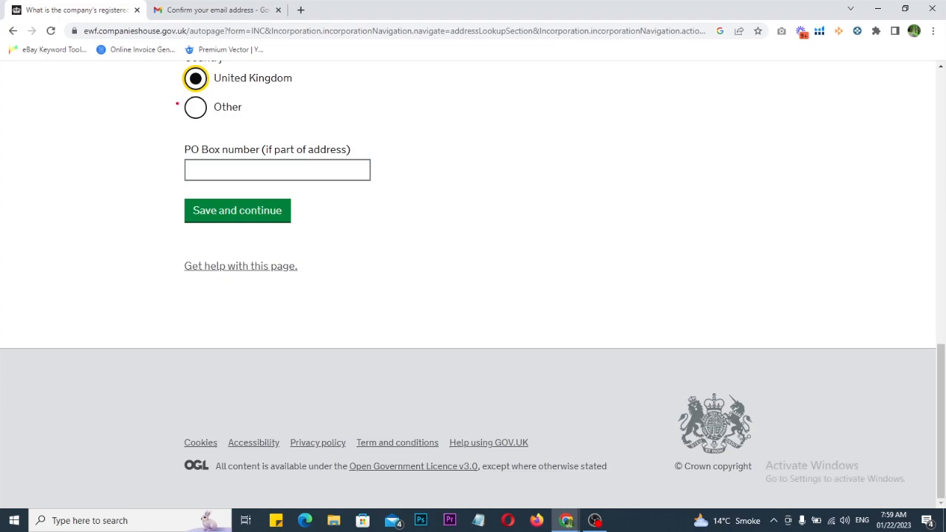
Step: Save the manual registered office address with United Kingdom as country and review it
left_click_drag(162, 55, 309, 90)
left_click_drag(136, 131, 398, 261)
left_click_drag(161, 184, 305, 234)
key("Escape")
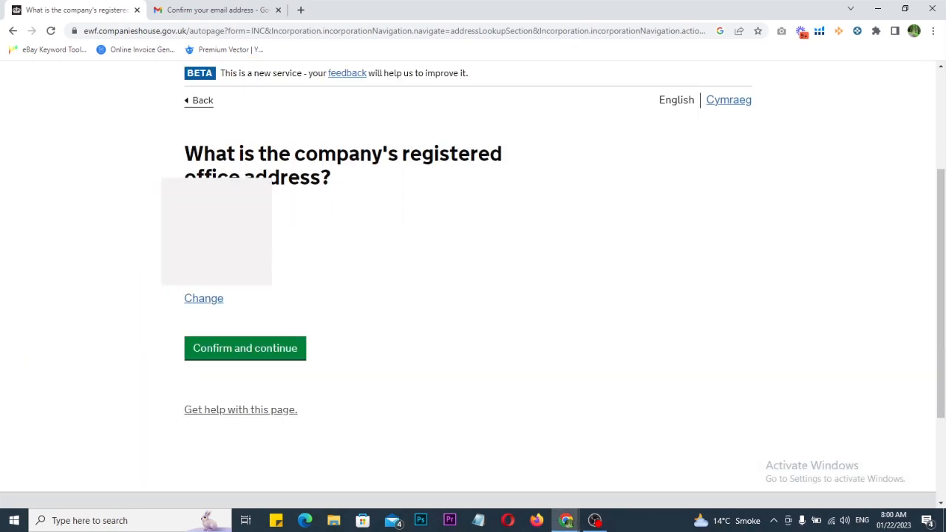
mouse_move(147, 195)
left_mouse_down()
mouse_move(166, 238)
mouse_move(324, 278)
left_mouse_up()
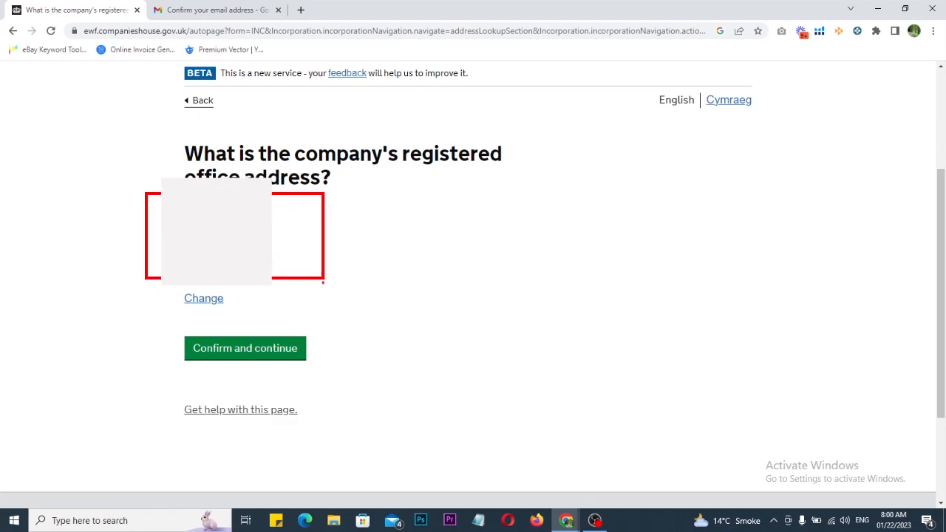
mouse_move(359, 345)
left_mouse_down()
mouse_move(372, 268)
mouse_move(353, 260)
mouse_move(374, 295)
left_mouse_up()
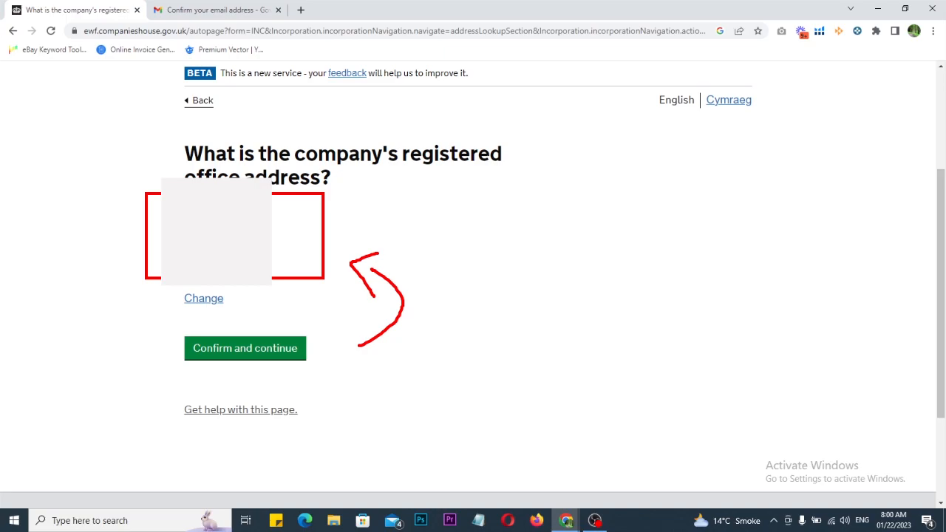
left_click_drag(175, 286, 231, 313)
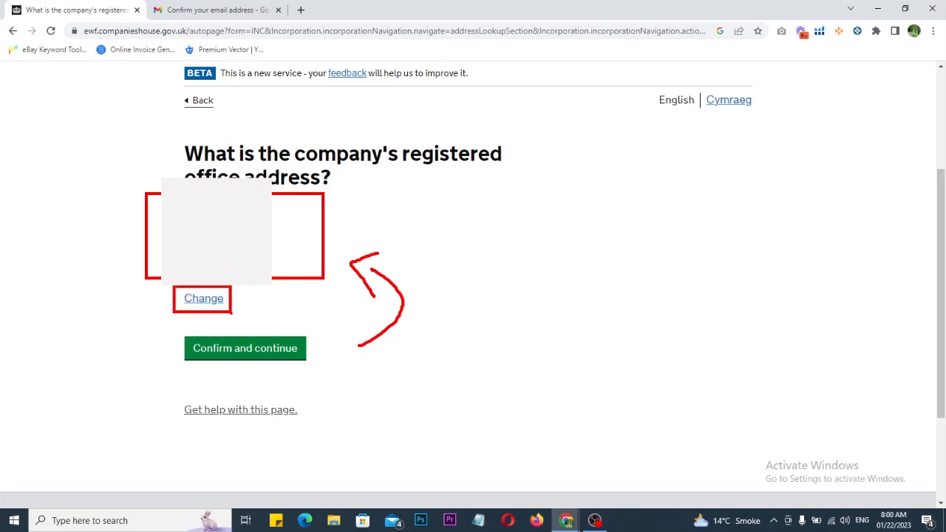
key("Escape")
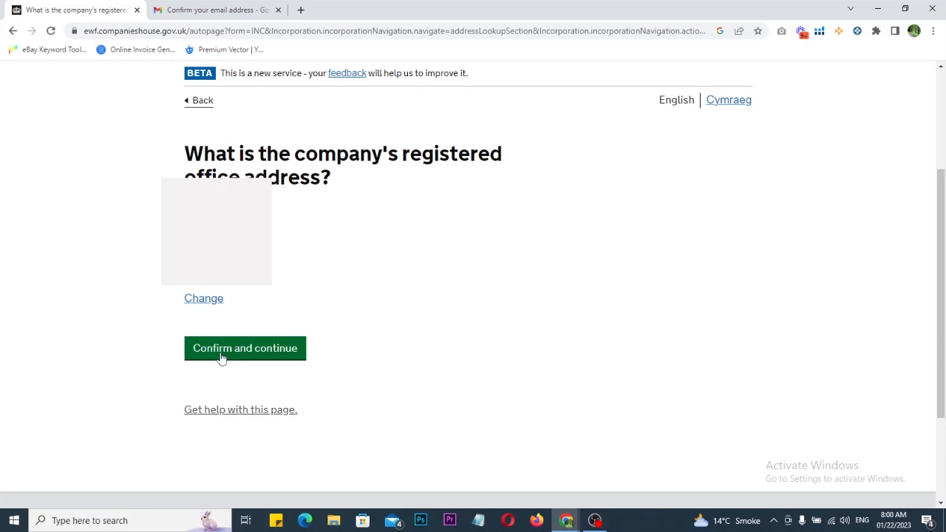
Step: Confirm the registered office address and register the company in England and Wales
left_click(221, 358)
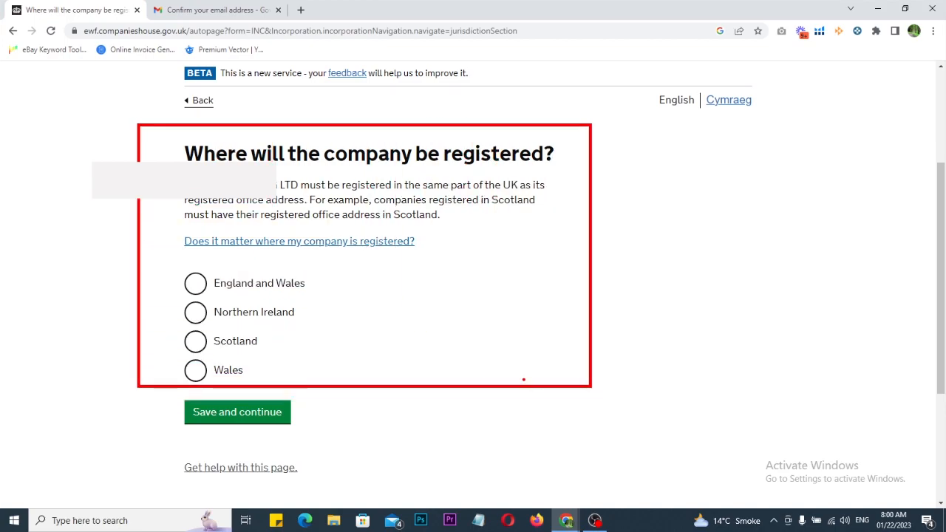
left_click(195, 283)
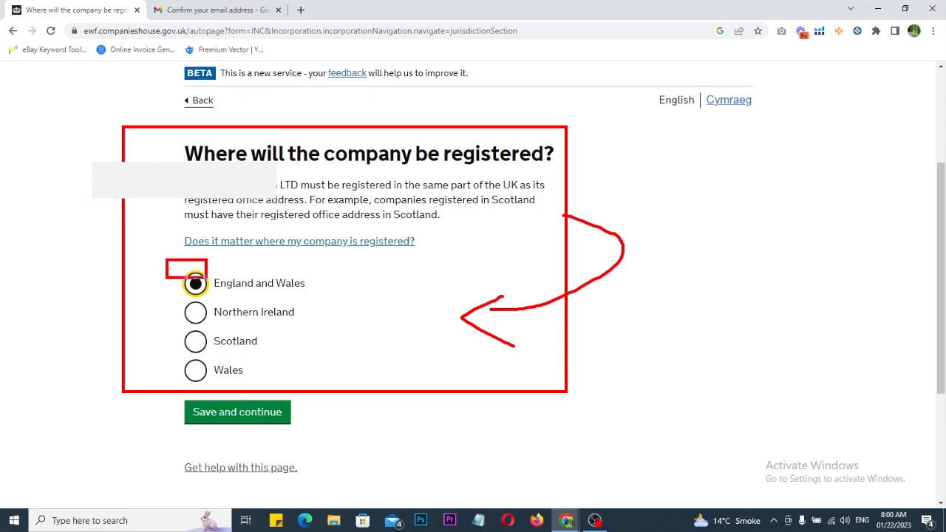
left_click(234, 419)
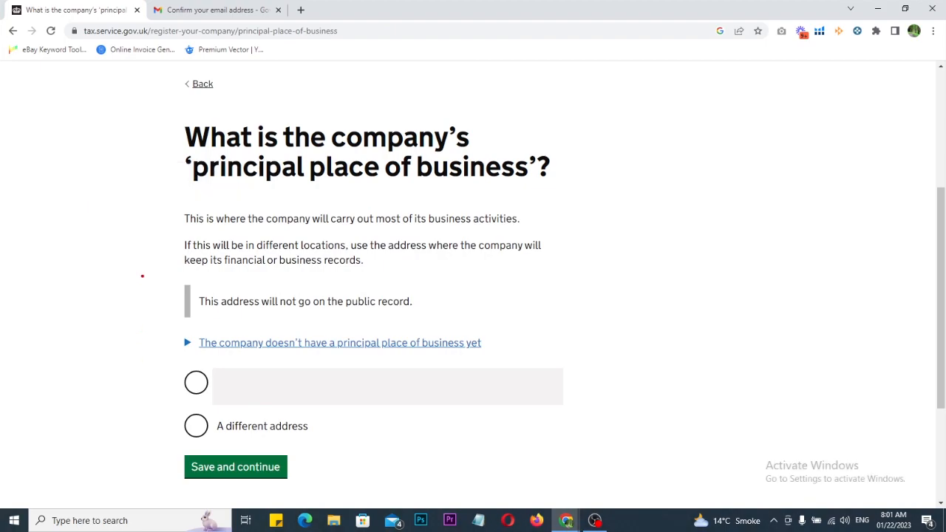
Step: Pick the first listed address as the principal place of business
mouse_move(113, 83)
left_mouse_down()
mouse_move(358, 179)
mouse_move(617, 235)
left_mouse_up()
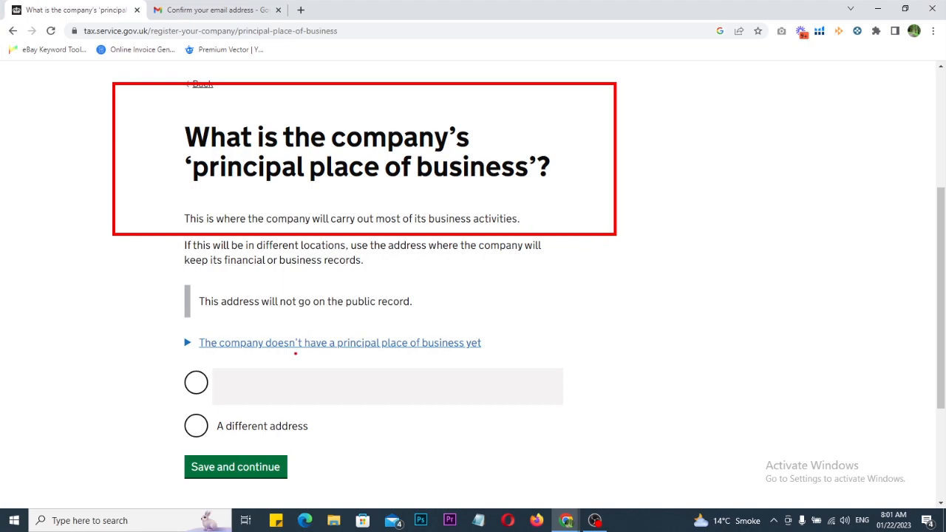
mouse_move(152, 354)
left_mouse_down()
mouse_move(336, 408)
mouse_move(554, 427)
mouse_move(578, 418)
mouse_move(573, 447)
mouse_move(314, 452)
mouse_move(336, 471)
left_mouse_up()
key("Escape")
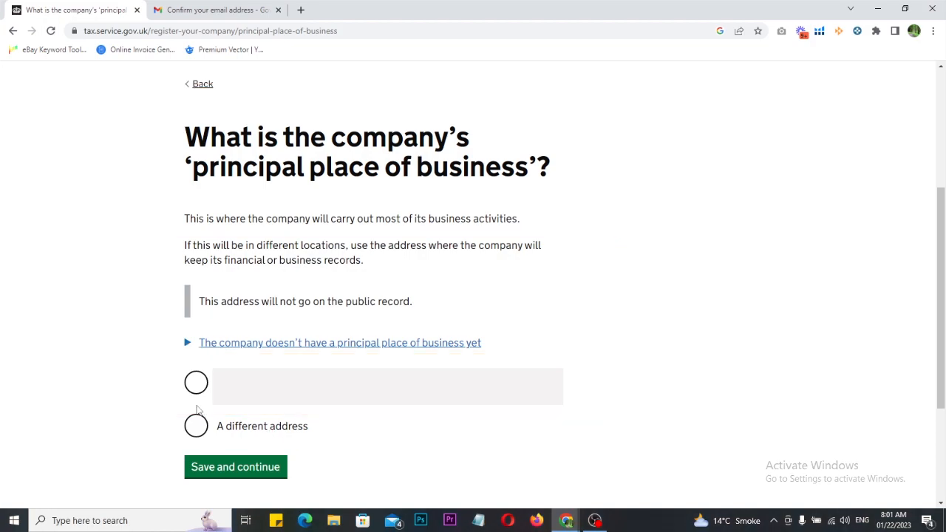
left_click(196, 386)
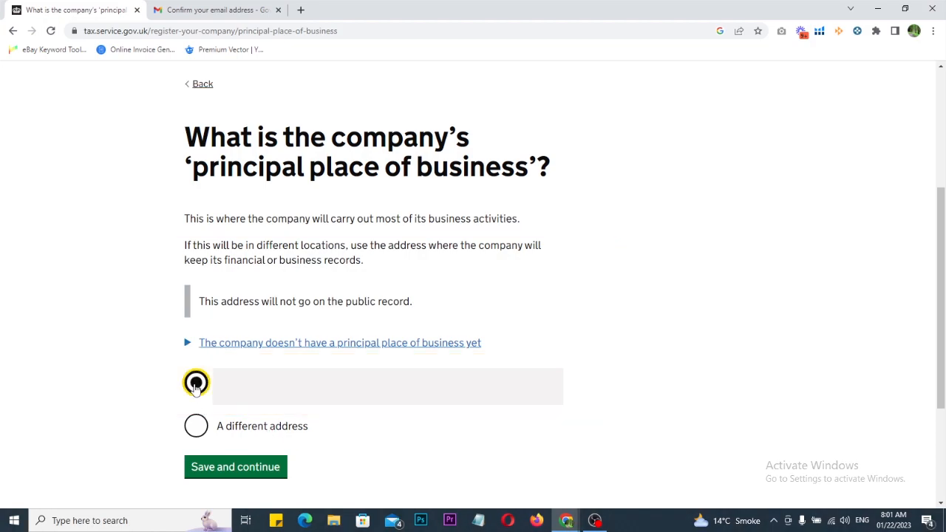
Step: Save the principal place of business, then the company's contact number and email
left_click(198, 473)
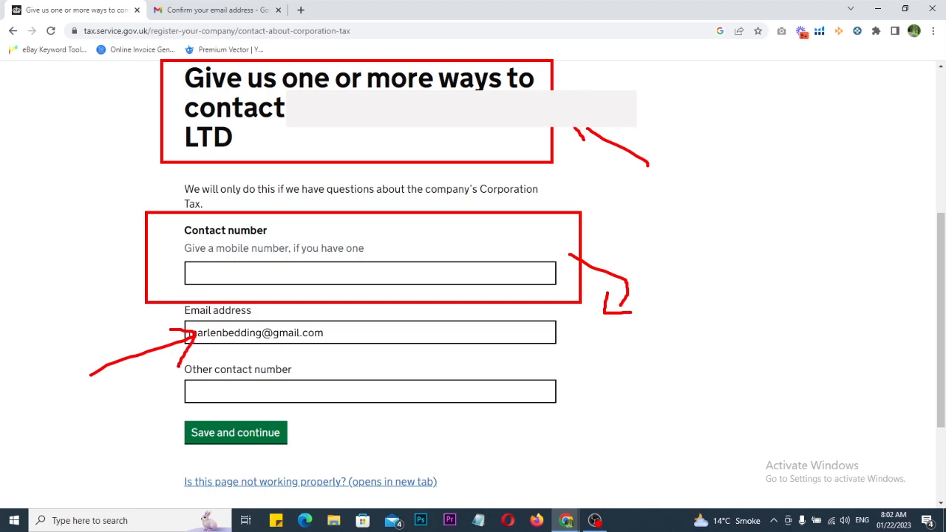
left_click(191, 272)
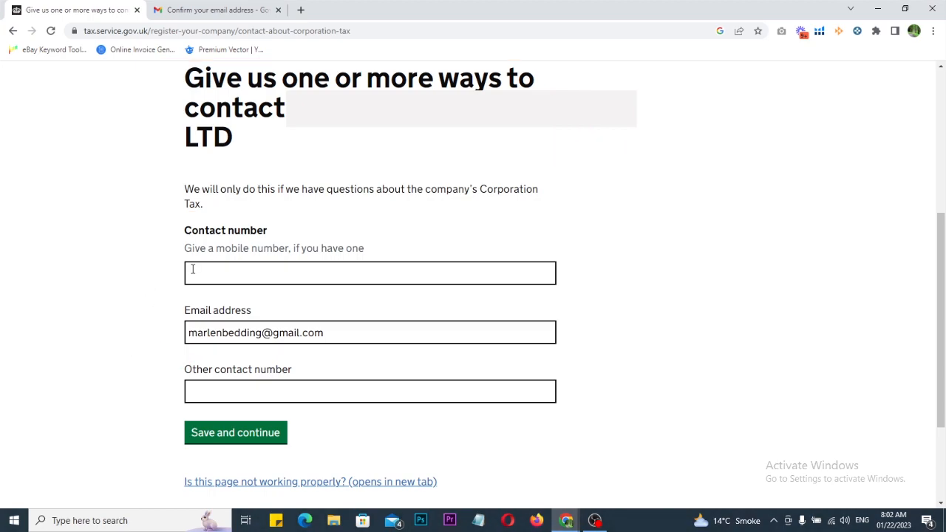
left_click(219, 443)
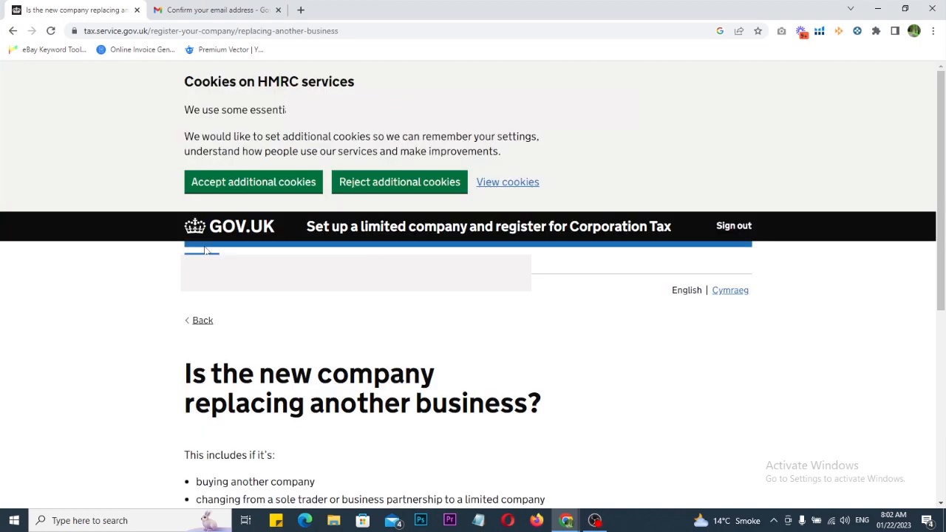
Step: Answer No to whether the company replaces another business
scroll(204, 250, "down", 2)
scroll(205, 251, "down", 1)
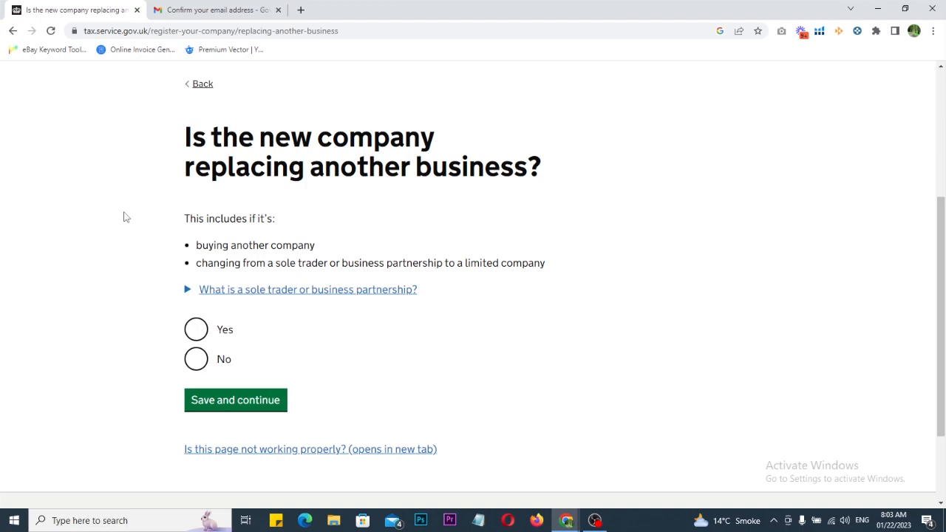
left_click(196, 362)
Step: Set the company to start trading on the same date it gets set up
left_click(220, 403)
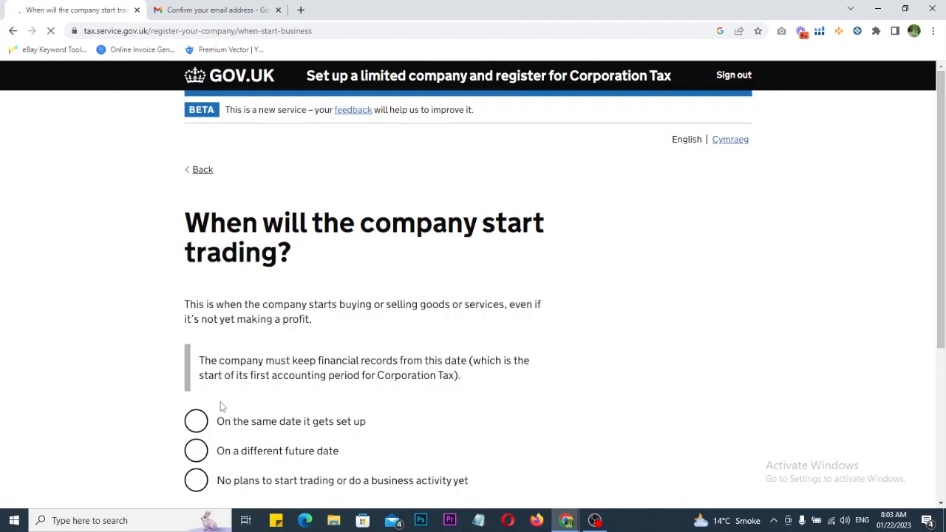
mouse_move(153, 226)
left_mouse_down()
mouse_move(414, 306)
mouse_move(608, 330)
left_mouse_up()
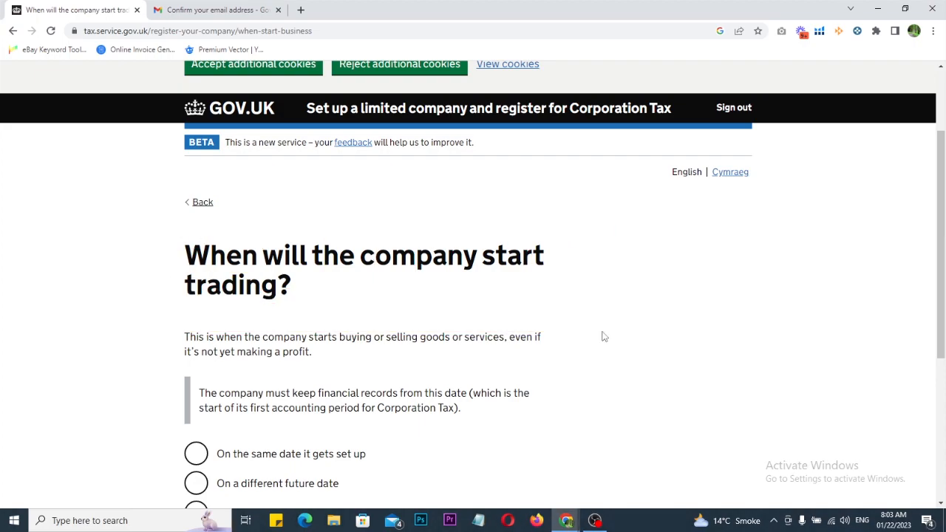
scroll(551, 329, "down", 2)
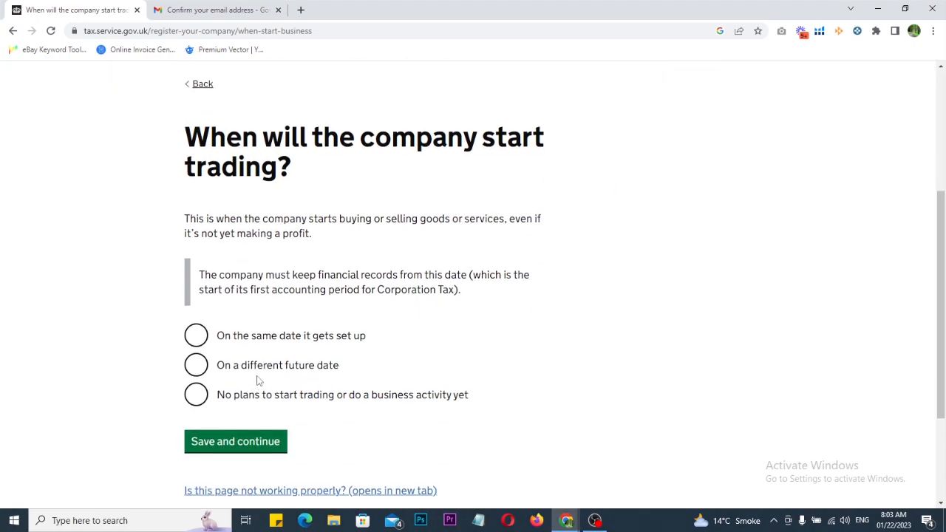
left_click(196, 337)
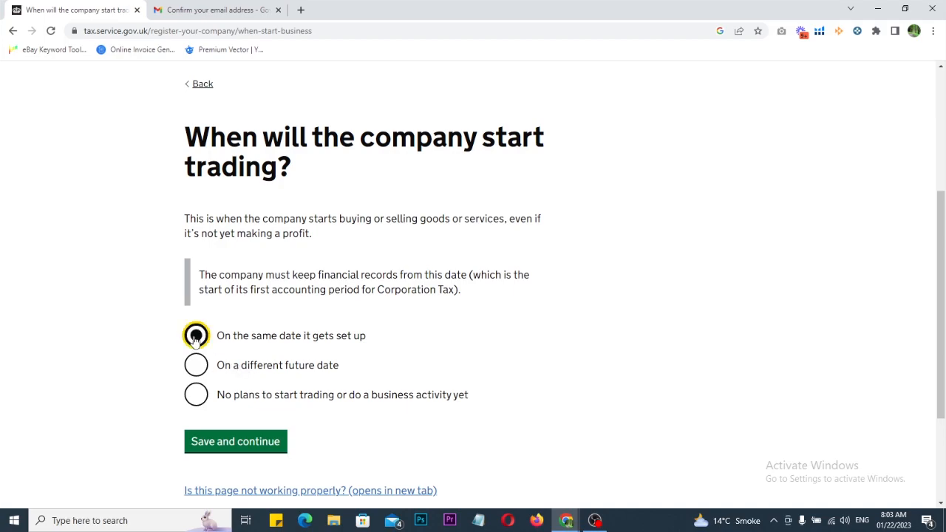
left_click(214, 448)
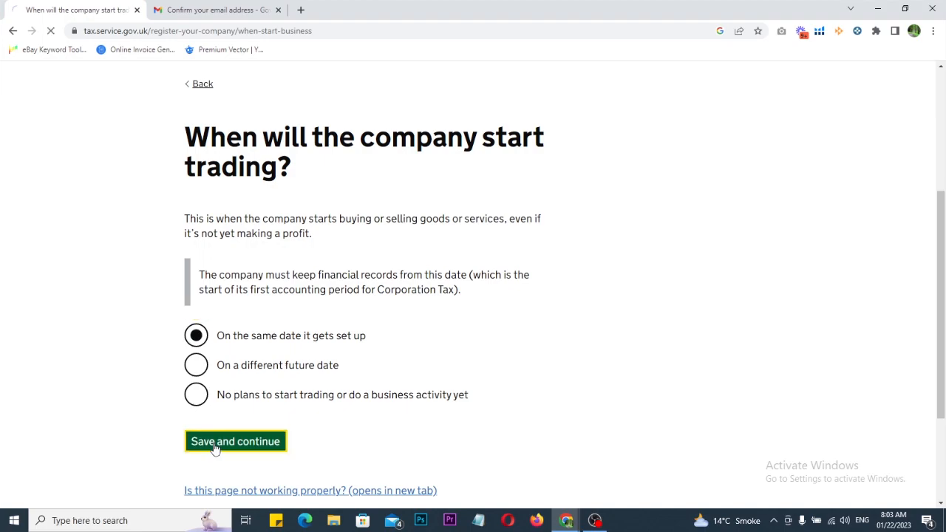
Step: Answer No to the first-3-months loan interest, royalties and overseas dividends situations
scroll(148, 365, "down", 2)
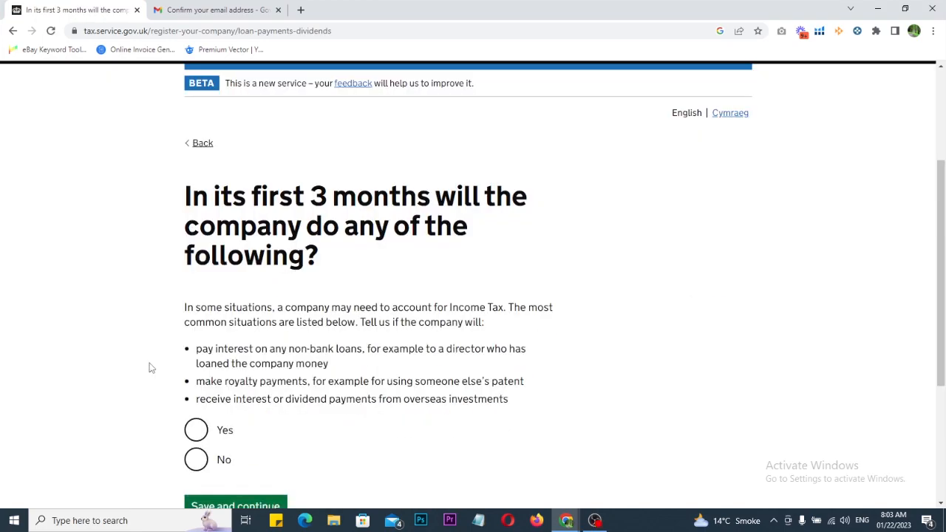
left_click_drag(162, 168, 541, 285)
mouse_move(161, 336)
left_mouse_down()
mouse_move(492, 414)
mouse_move(560, 414)
left_mouse_up()
mouse_move(545, 352)
left_mouse_down()
mouse_move(549, 361)
mouse_move(598, 327)
left_mouse_up()
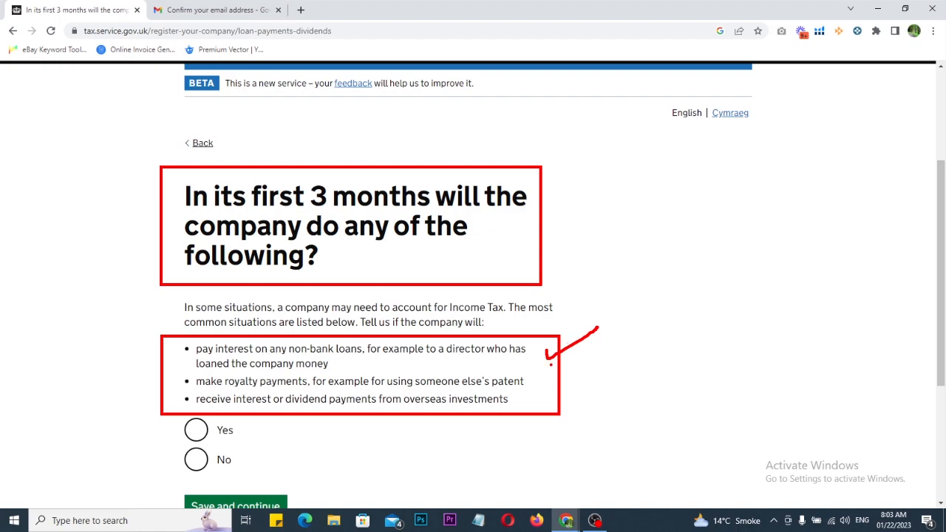
key("Escape")
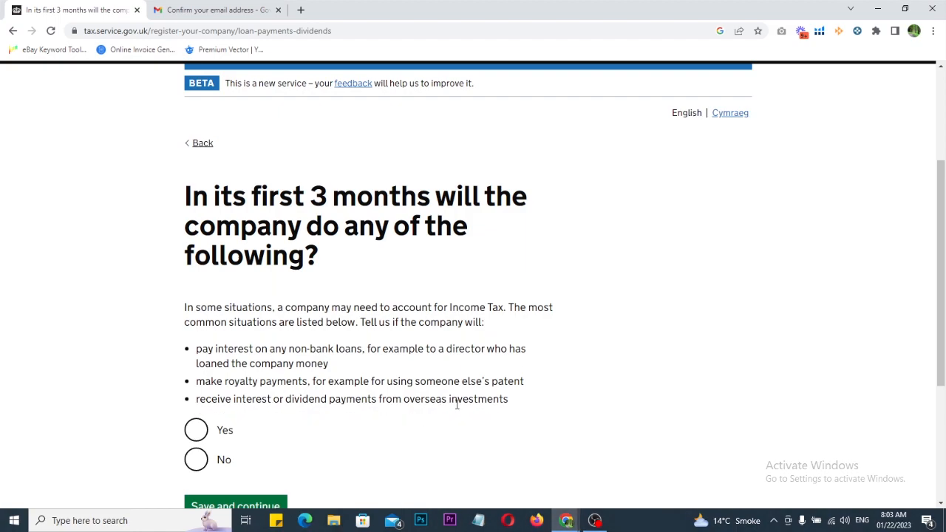
left_click_drag(519, 404, 190, 381)
scroll(188, 383, "down", 1)
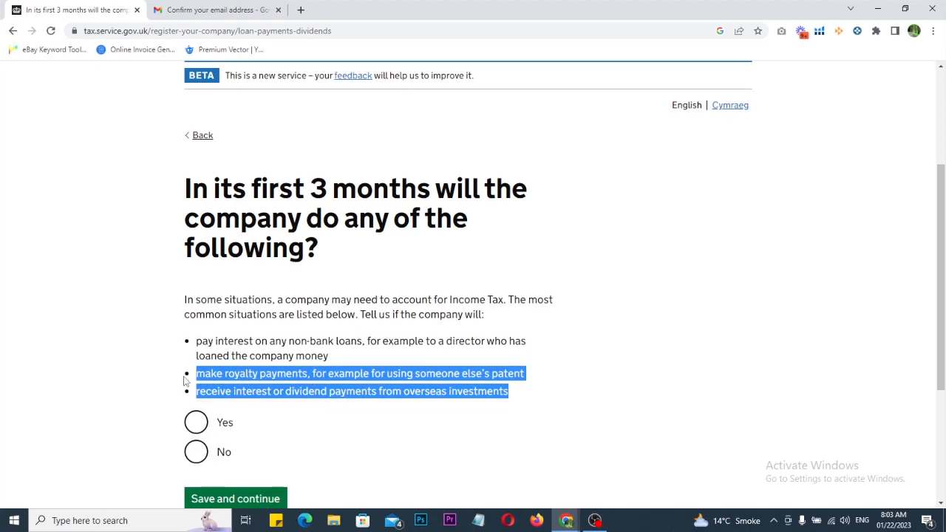
left_click(198, 407)
scroll(196, 407, "down", 2)
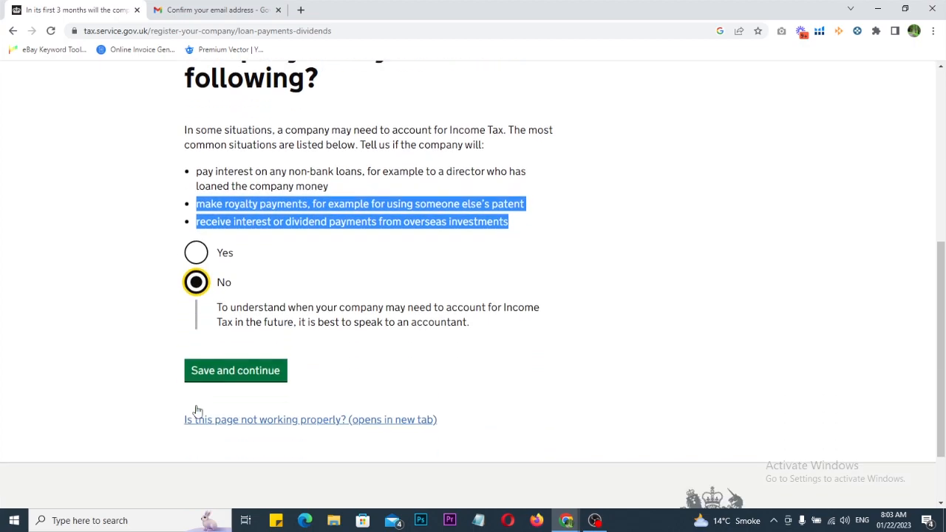
Step: Search the business activity list for the keyword 'retail'
left_click(213, 373)
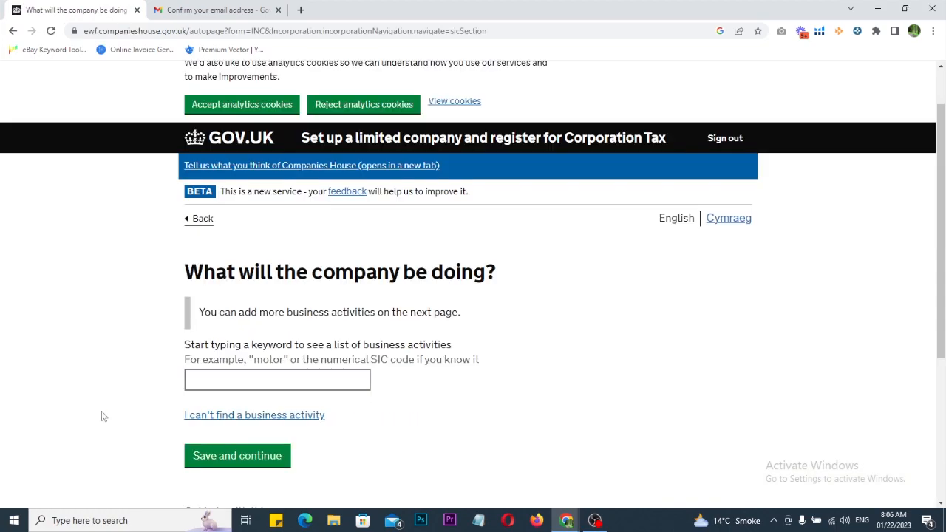
mouse_move(144, 249)
left_mouse_down()
mouse_move(461, 330)
mouse_move(568, 406)
left_mouse_up()
left_click_drag(687, 386, 539, 317)
left_click_drag(548, 304, 540, 337)
key("Escape")
scroll(543, 343, "down", 1)
left_click(227, 320)
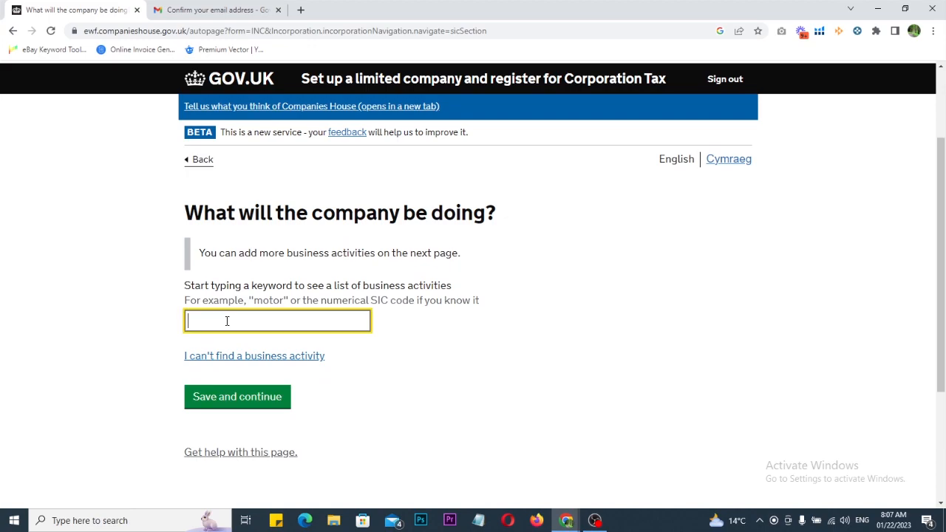
type("retail")
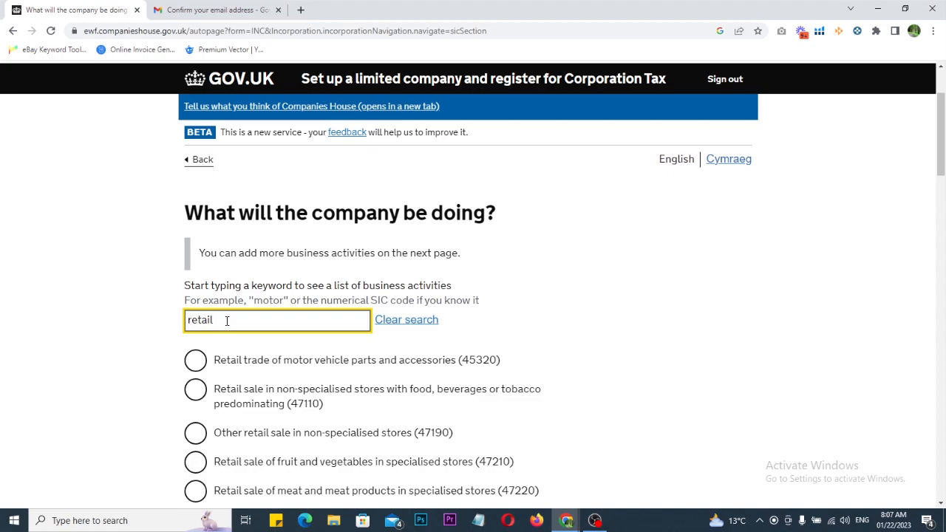
Step: Select and save Retail sale via mail order houses or via Internet (47910)
scroll(295, 347, "down", 2)
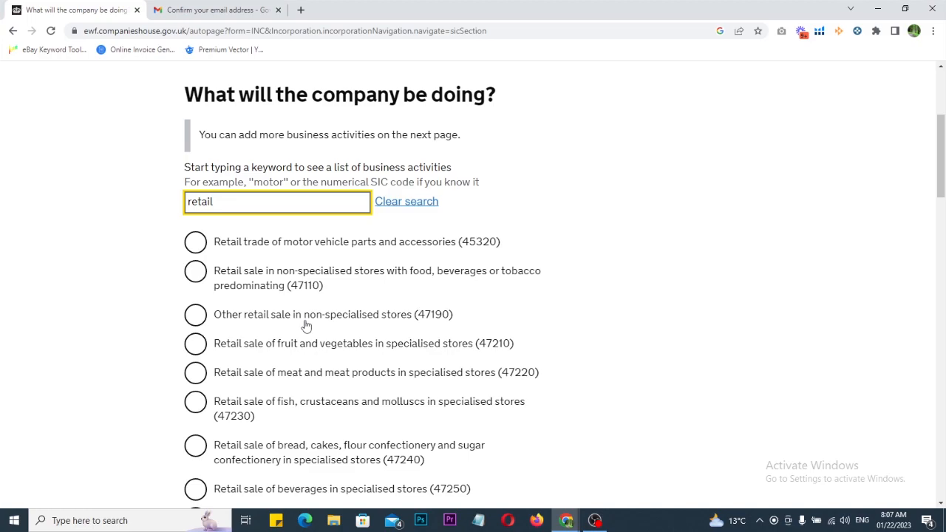
scroll(306, 326, "down", 4)
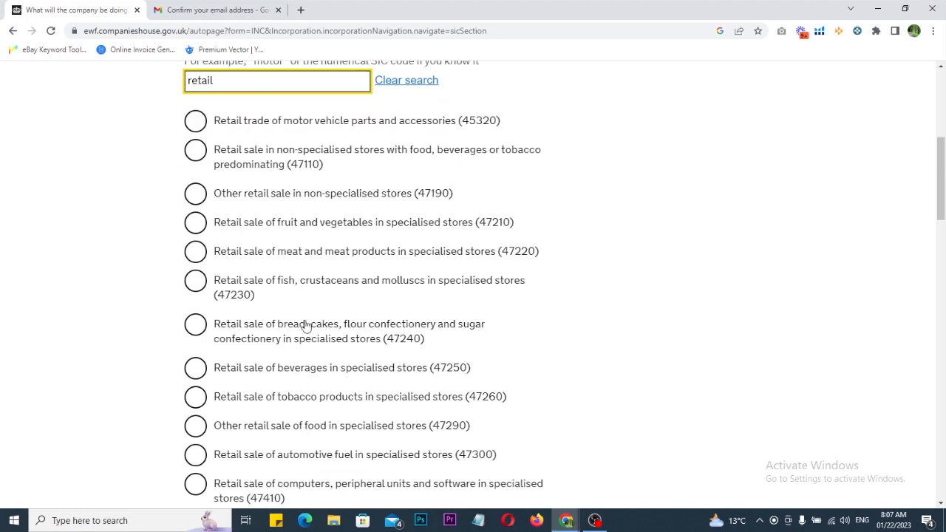
scroll(306, 326, "up", 3)
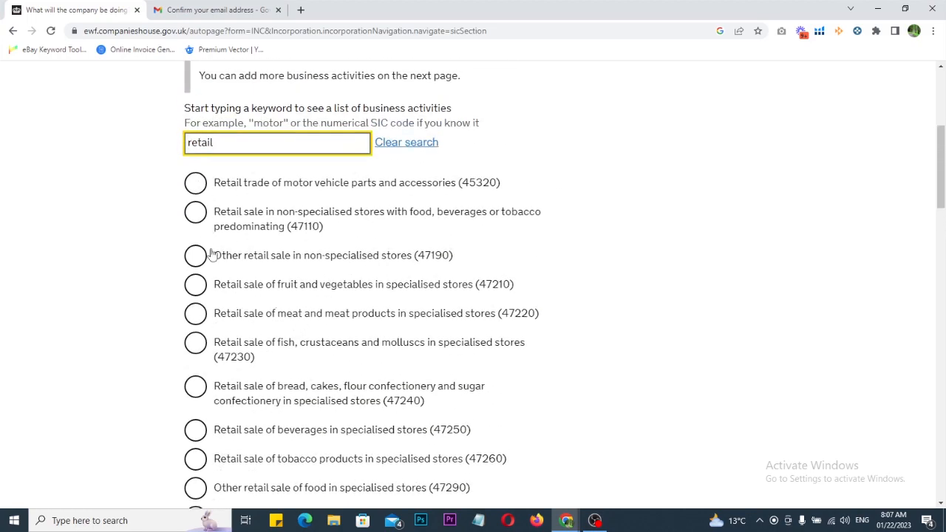
left_click_drag(219, 150, 180, 149)
left_click(143, 273)
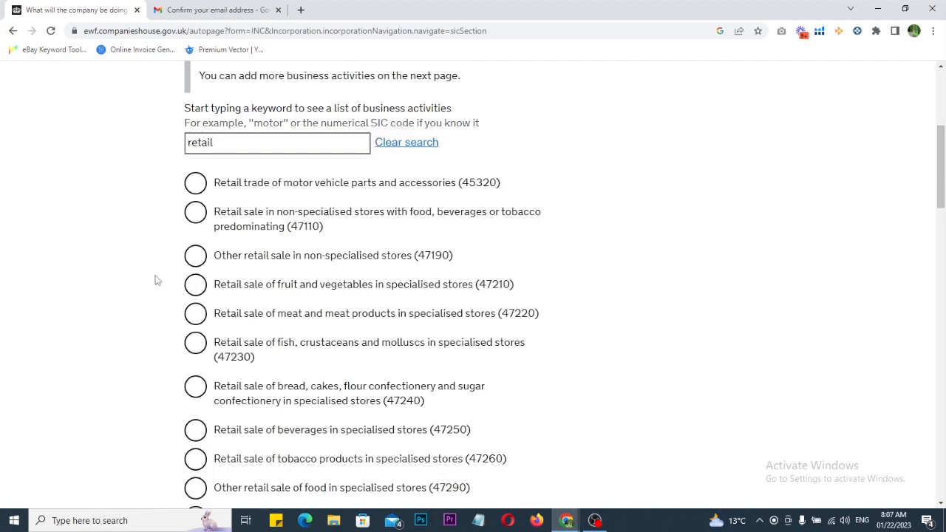
scroll(357, 321, "down", 4)
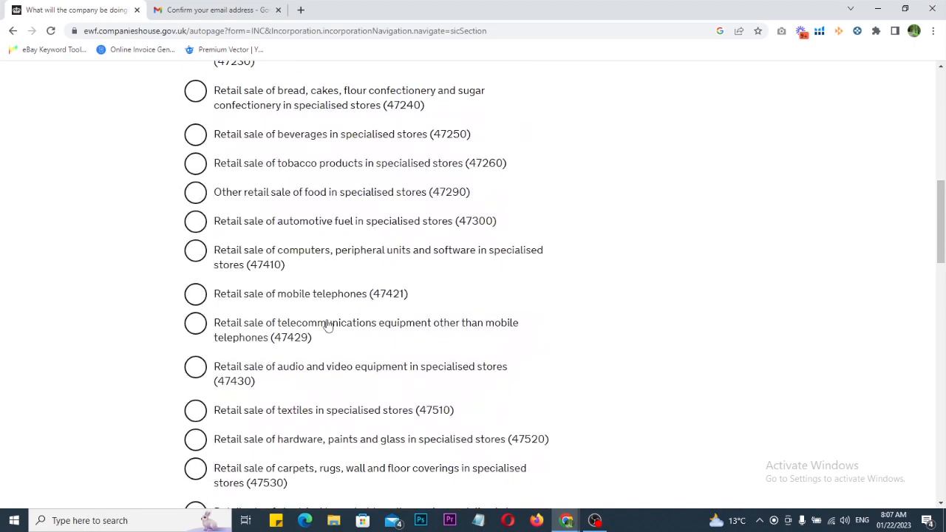
scroll(327, 325, "down", 2)
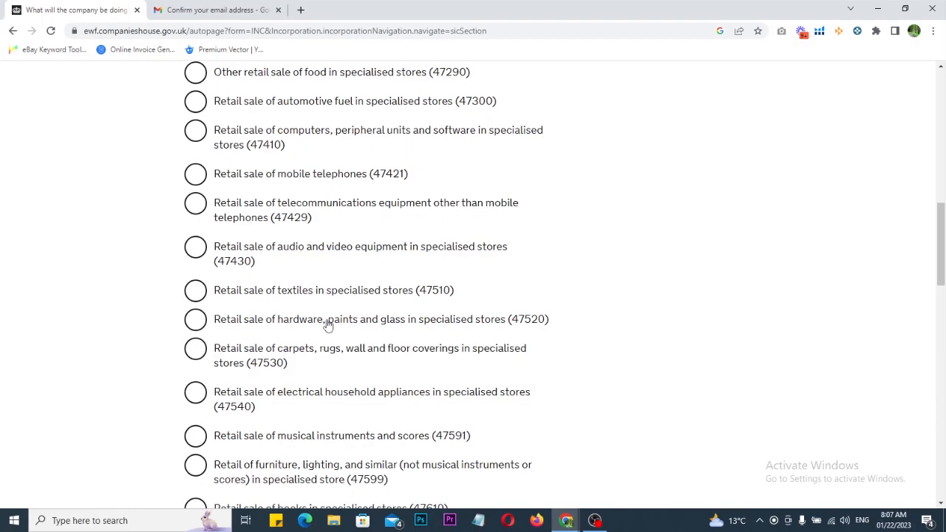
scroll(328, 326, "down", 6)
scroll(309, 253, "down", 9)
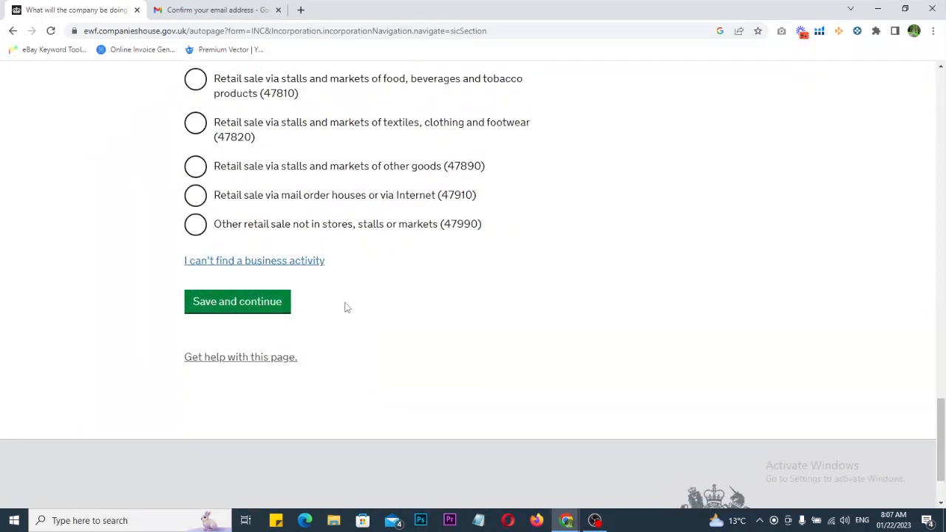
scroll(346, 309, "up", 1)
mouse_move(169, 232)
left_mouse_down()
mouse_move(350, 260)
mouse_move(534, 266)
left_mouse_up()
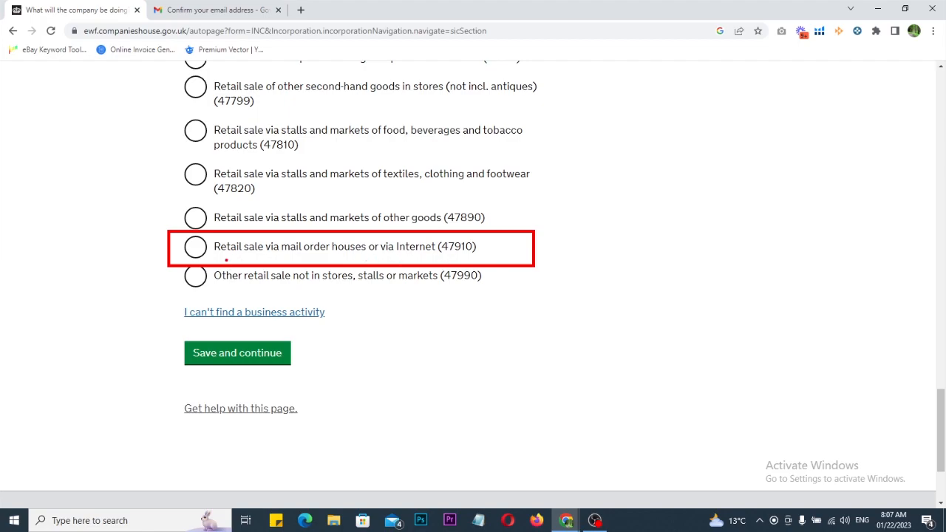
left_click(196, 250)
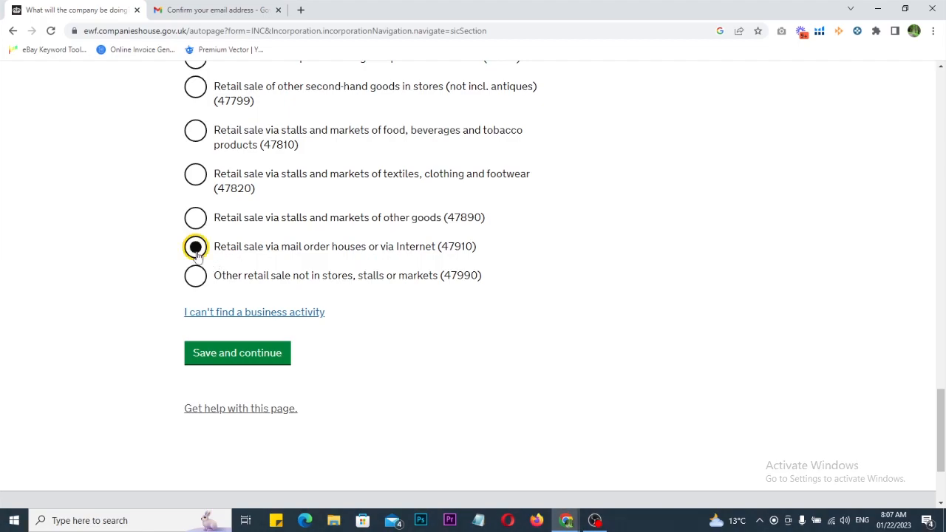
left_click(223, 361)
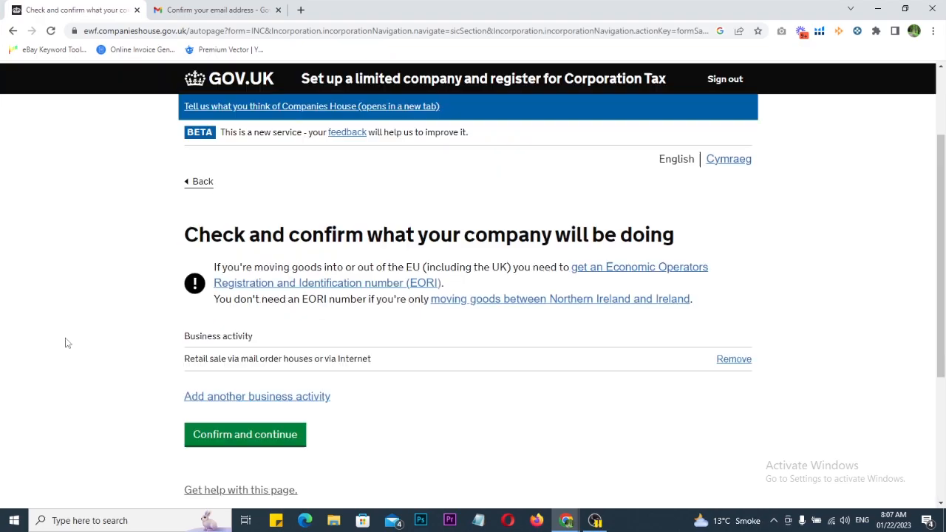
mouse_move(154, 317)
left_mouse_down()
mouse_move(350, 388)
mouse_move(779, 385)
left_mouse_up()
mouse_move(773, 425)
left_mouse_down()
mouse_move(603, 365)
mouse_move(592, 387)
left_mouse_up()
key("Escape")
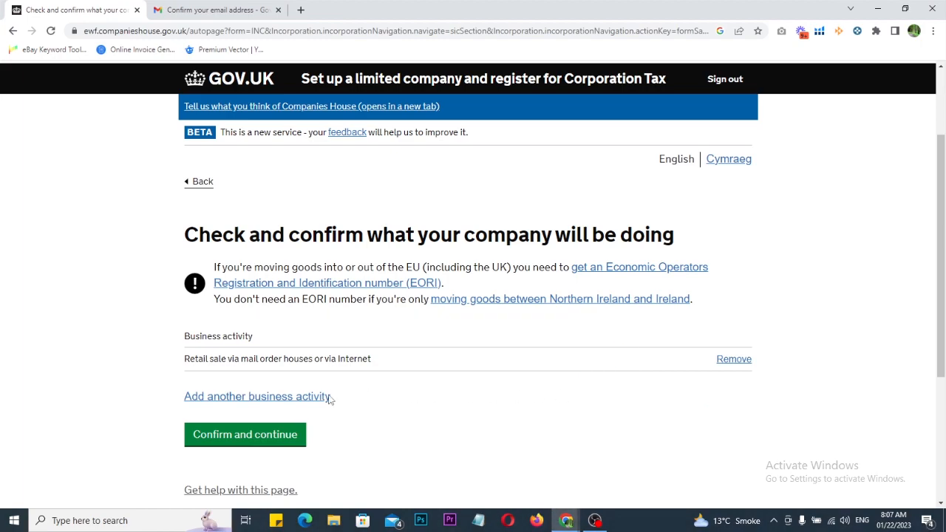
Step: Confirm the business activity and answer No to Secure Register protection
left_click(226, 442)
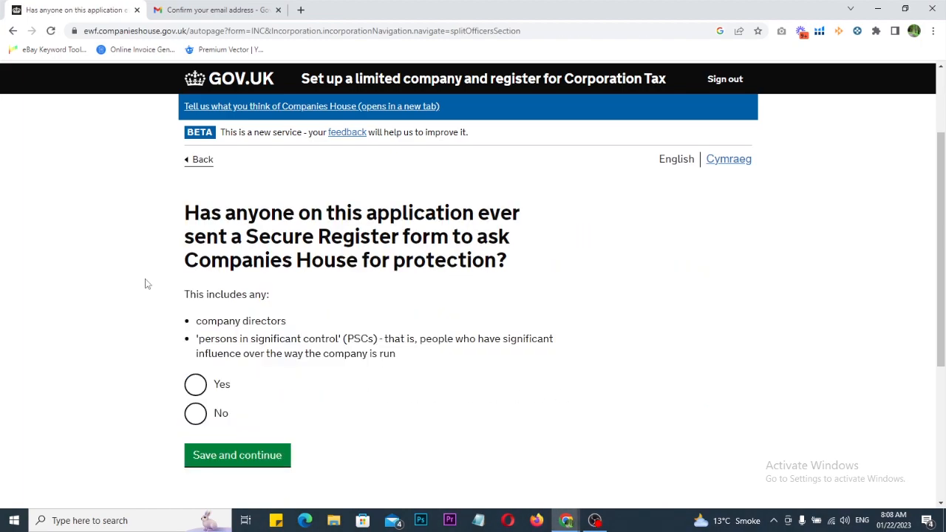
left_click_drag(131, 180, 559, 297)
left_click_drag(574, 259, 729, 324)
mouse_move(600, 248)
left_mouse_down()
mouse_move(551, 263)
mouse_move(570, 284)
left_mouse_up()
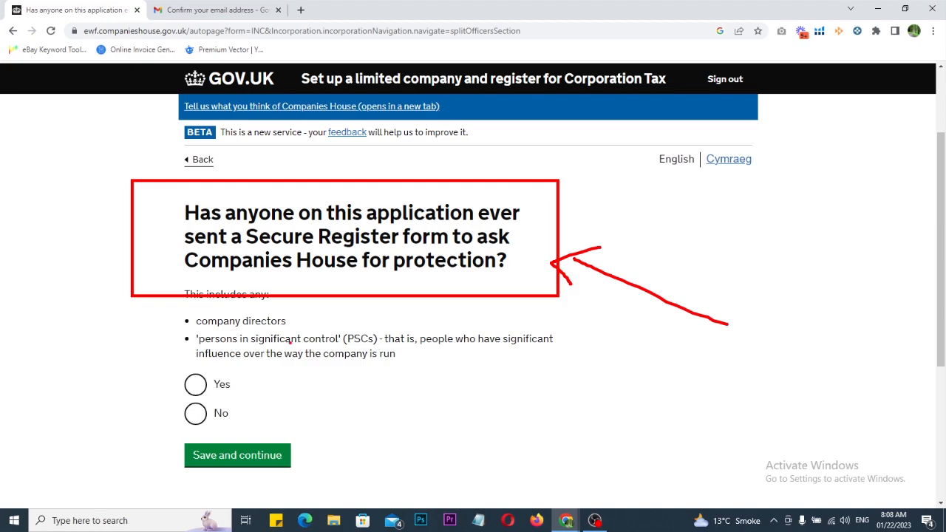
key("Escape")
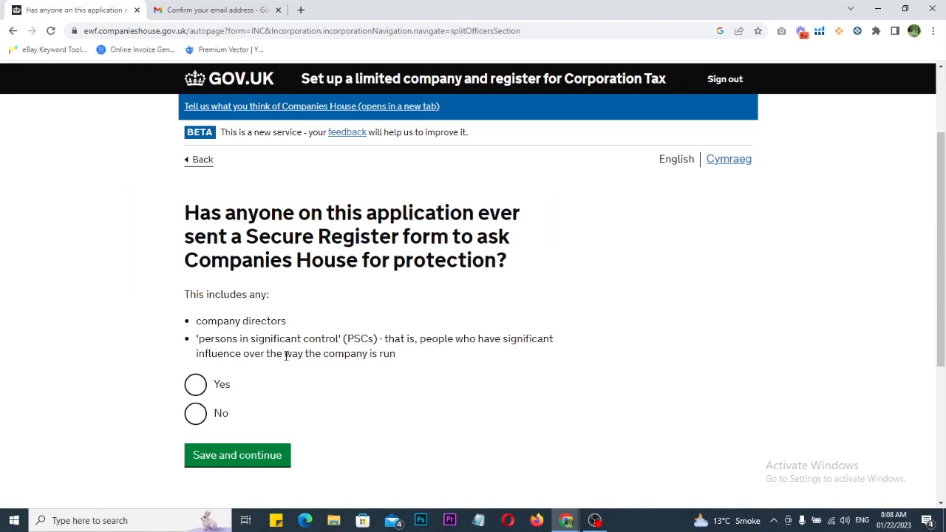
left_click(195, 415)
scroll(116, 408, "down", 2)
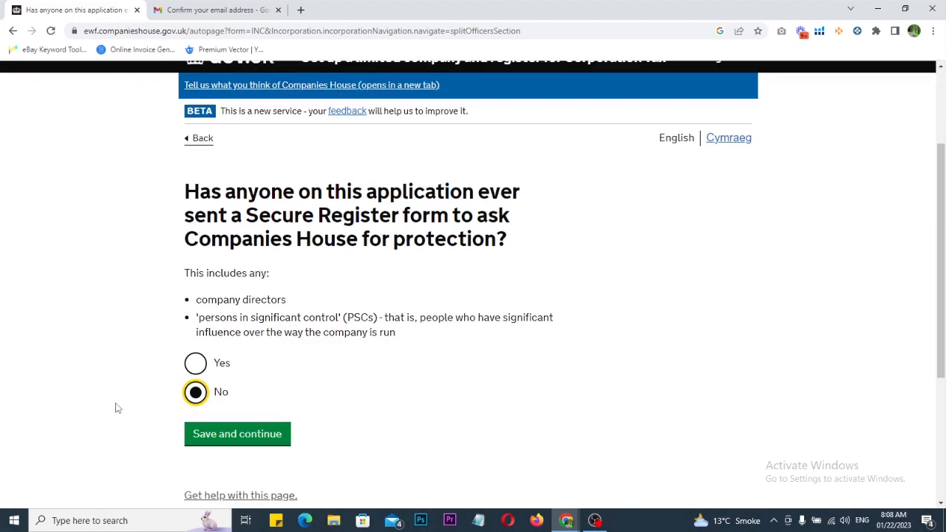
left_click(227, 405)
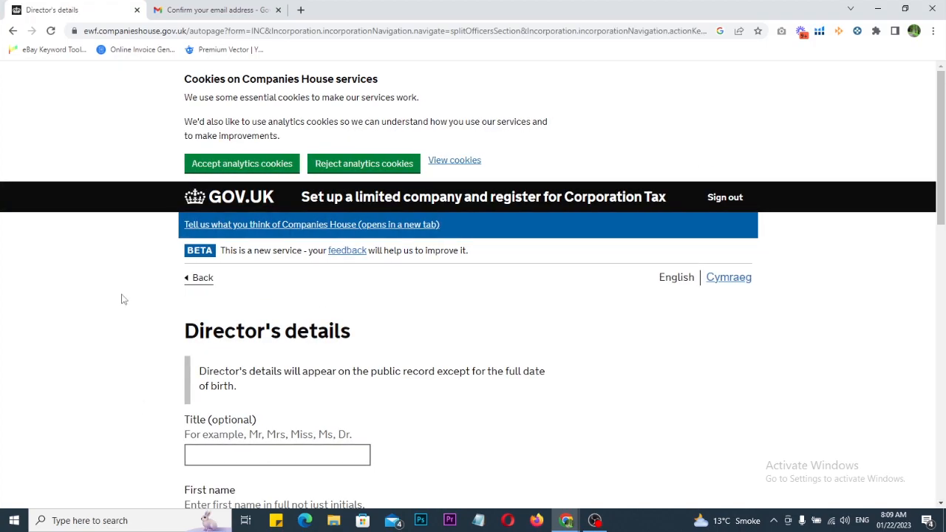
Step: Save the director's details, including nationality, date of birth and job title Accounts Manager
scroll(124, 286, "down", 2)
mouse_move(150, 178)
left_mouse_down()
mouse_move(251, 244)
mouse_move(365, 262)
left_mouse_up()
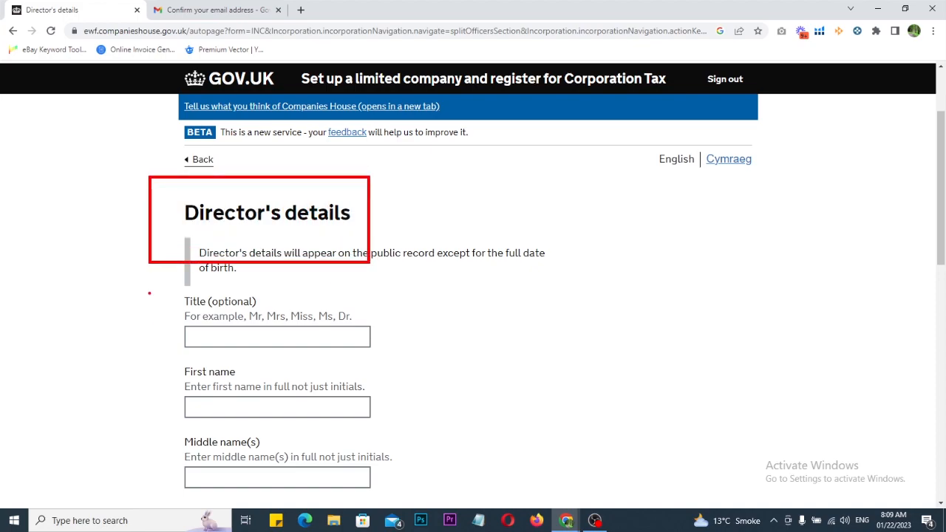
scroll(363, 292, "down", 2)
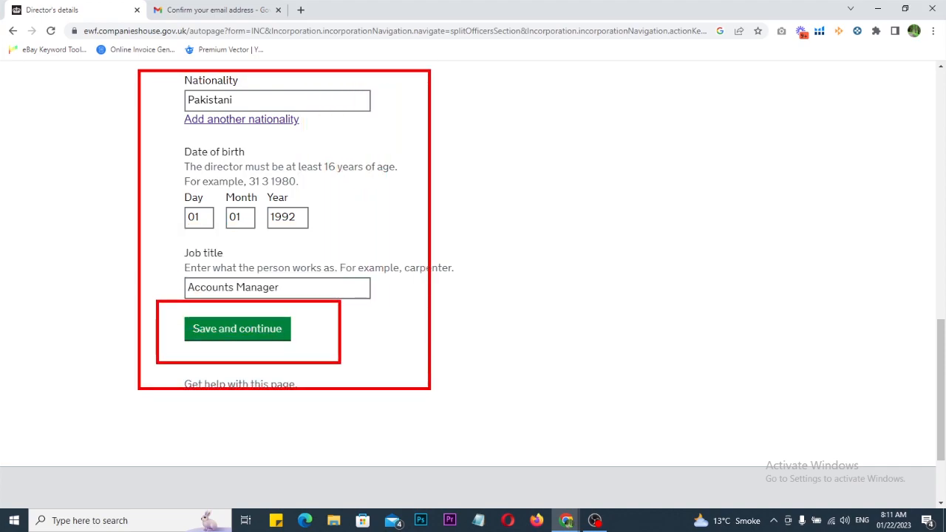
left_click(237, 339)
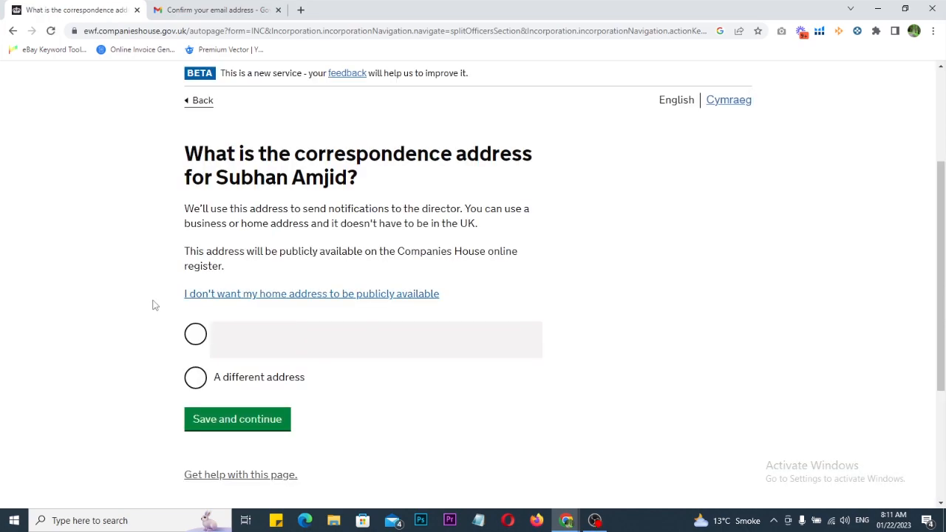
Step: Use the registered office address as the director's correspondence address and save it
mouse_move(140, 125)
left_mouse_down()
mouse_move(387, 185)
mouse_move(658, 220)
left_mouse_up()
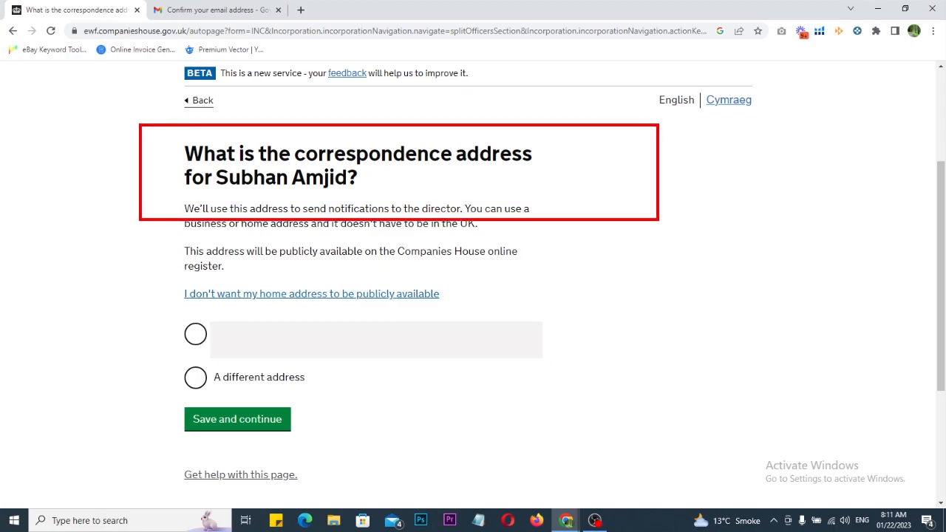
mouse_move(636, 275)
left_mouse_down()
mouse_move(653, 267)
mouse_move(623, 192)
mouse_move(625, 223)
left_mouse_up()
mouse_move(156, 311)
left_mouse_down()
mouse_move(288, 342)
mouse_move(523, 349)
left_mouse_up()
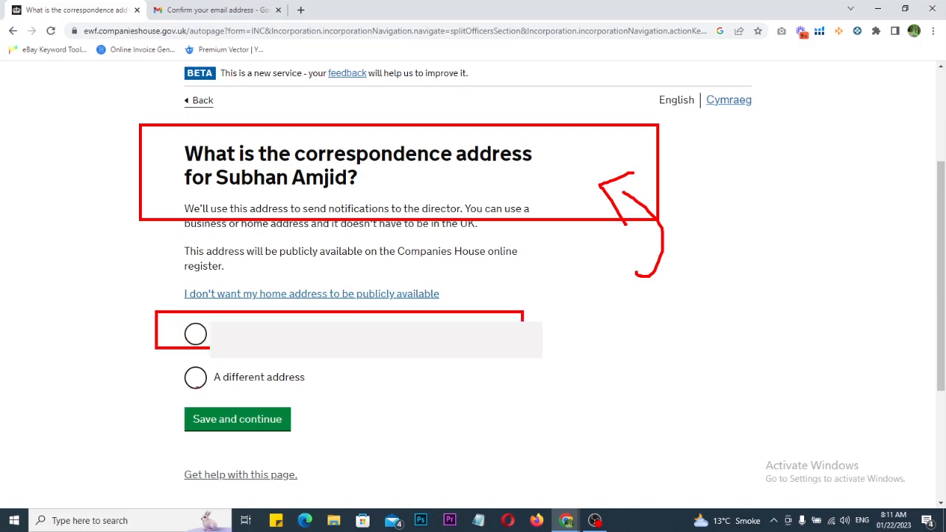
left_click(195, 334)
scroll(222, 370, "down", 2)
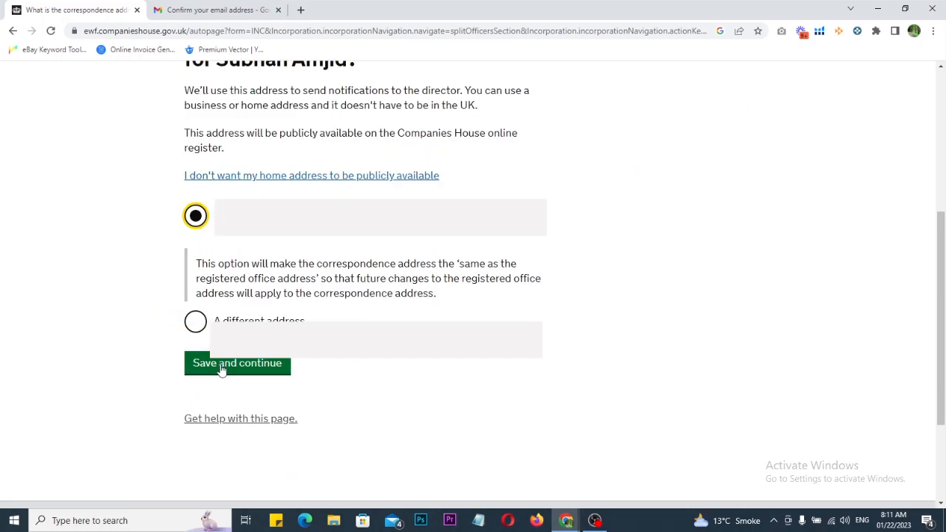
left_click(221, 370)
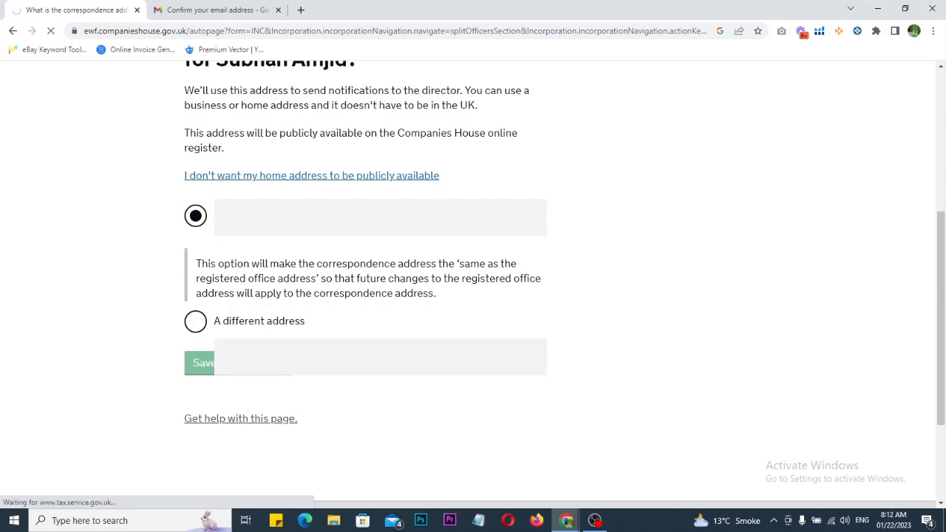
Step: Set the director's home address to the first listed address and save it
left_click_drag(130, 174, 600, 292)
mouse_move(645, 376)
left_mouse_down()
mouse_move(550, 265)
mouse_move(554, 291)
left_mouse_up()
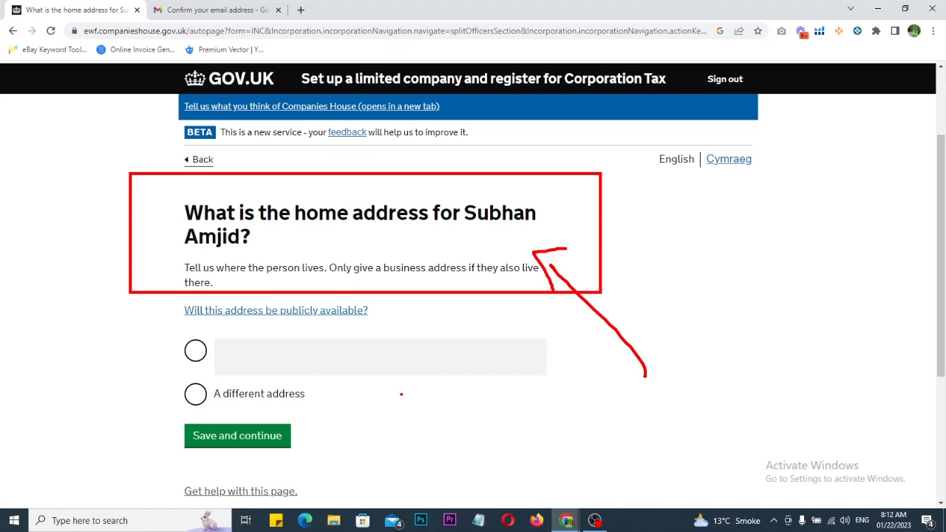
mouse_move(162, 328)
left_mouse_down()
mouse_move(248, 364)
mouse_move(575, 382)
left_mouse_up()
left_click(195, 352)
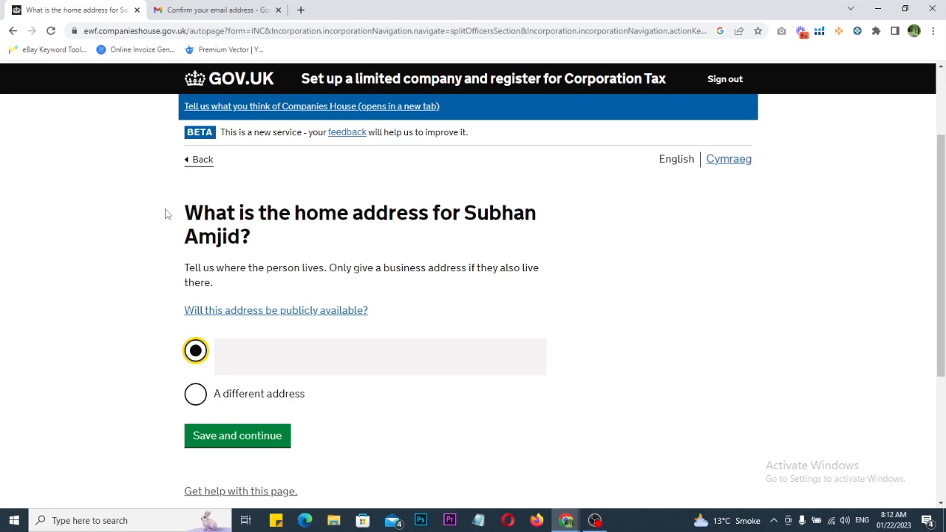
left_click(228, 440)
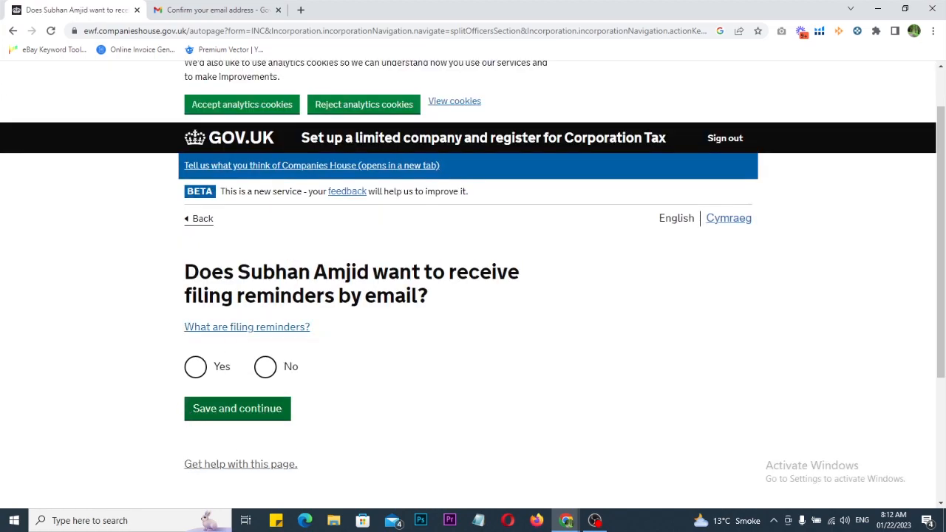
Step: Opt in to email filing reminders and send them to the already-listed email address
mouse_move(151, 236)
left_mouse_down()
mouse_move(533, 312)
mouse_move(560, 299)
mouse_move(506, 361)
mouse_move(506, 383)
left_mouse_up()
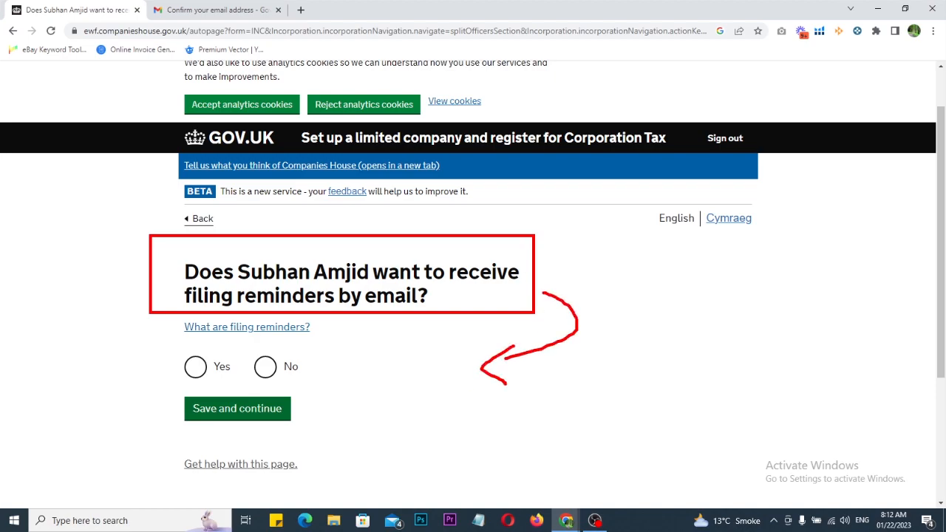
left_click(195, 367)
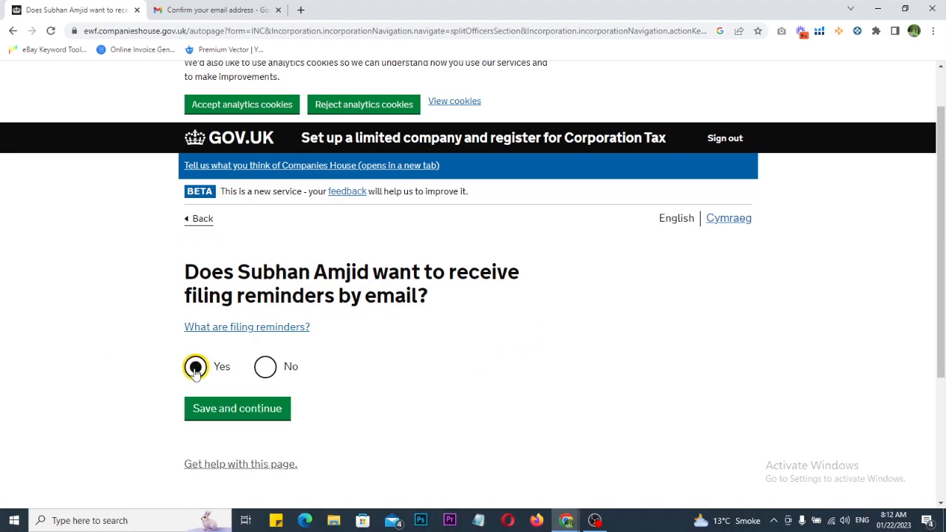
left_click(218, 414)
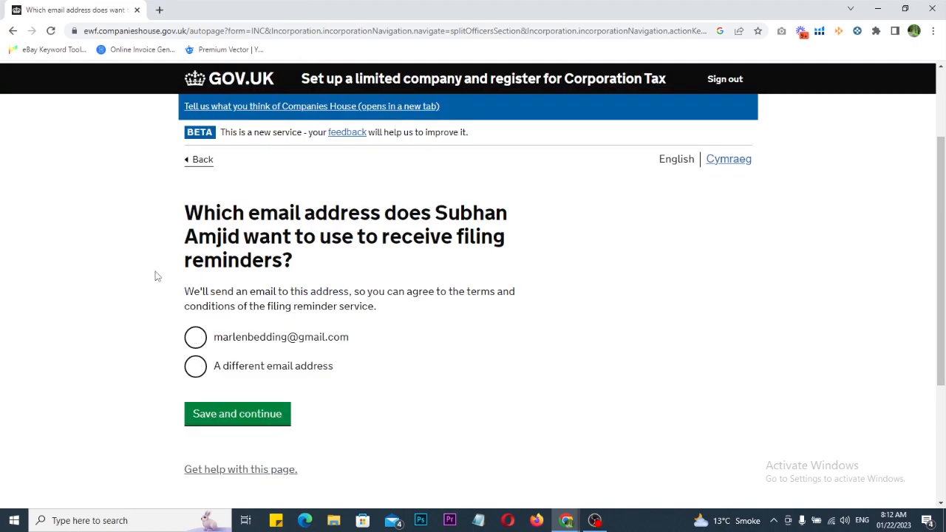
mouse_move(120, 184)
left_mouse_down()
mouse_move(492, 397)
mouse_move(549, 389)
left_mouse_up()
mouse_move(540, 298)
left_mouse_down()
mouse_move(447, 390)
mouse_move(452, 420)
left_mouse_up()
left_click_drag(167, 324, 354, 343)
key("Escape")
left_click(196, 337)
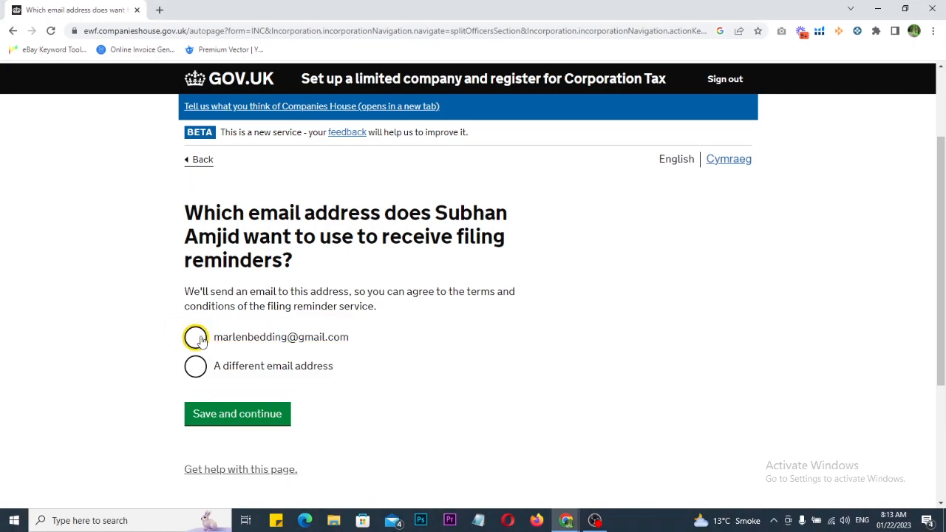
left_click(218, 418)
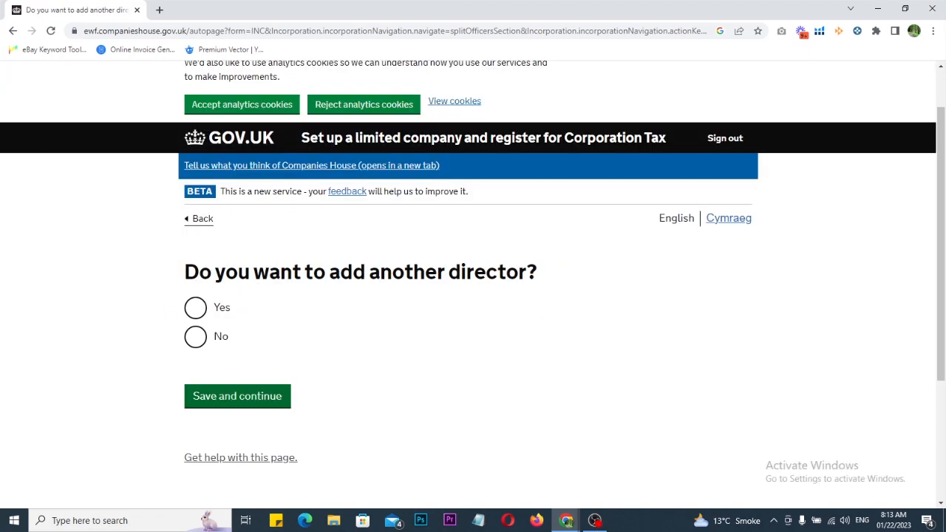
Step: Answer No to adding another director
mouse_move(148, 247)
left_mouse_down()
mouse_move(379, 330)
mouse_move(567, 363)
left_mouse_up()
mouse_move(564, 242)
left_mouse_down()
mouse_move(603, 268)
mouse_move(388, 330)
mouse_move(310, 330)
mouse_move(314, 338)
left_mouse_up()
mouse_move(210, 291)
left_mouse_down()
mouse_move(213, 299)
mouse_move(249, 281)
left_mouse_up()
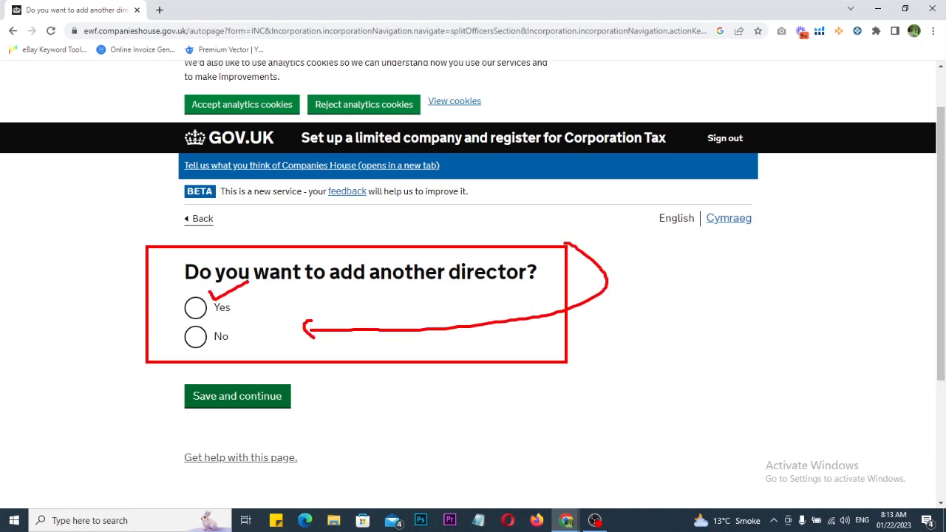
key("Escape")
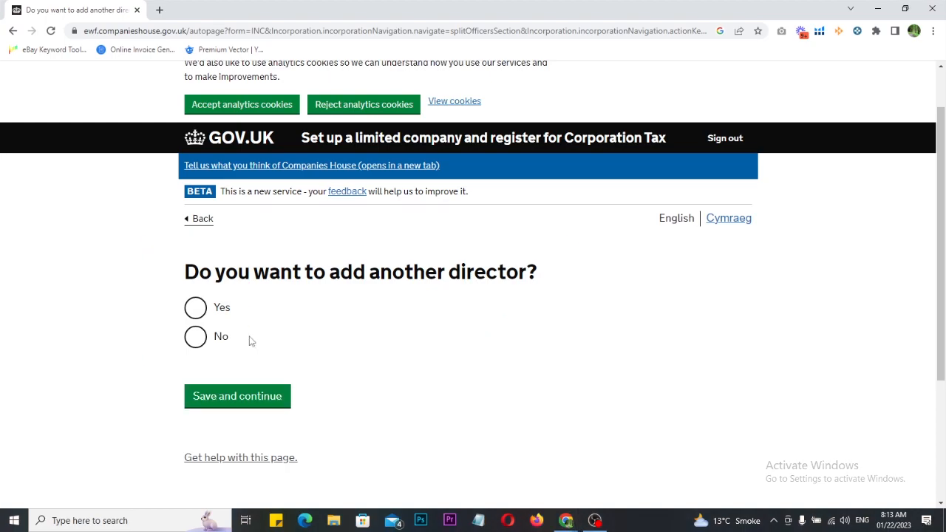
left_click(195, 339)
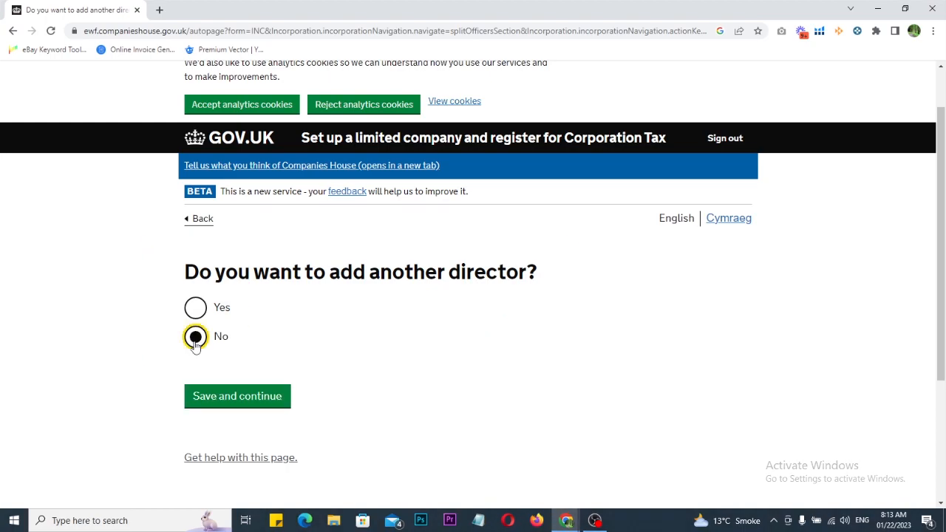
Step: Save the No-more-directors answer, tick the residence and director-consent confirmations, and save
left_click(220, 402)
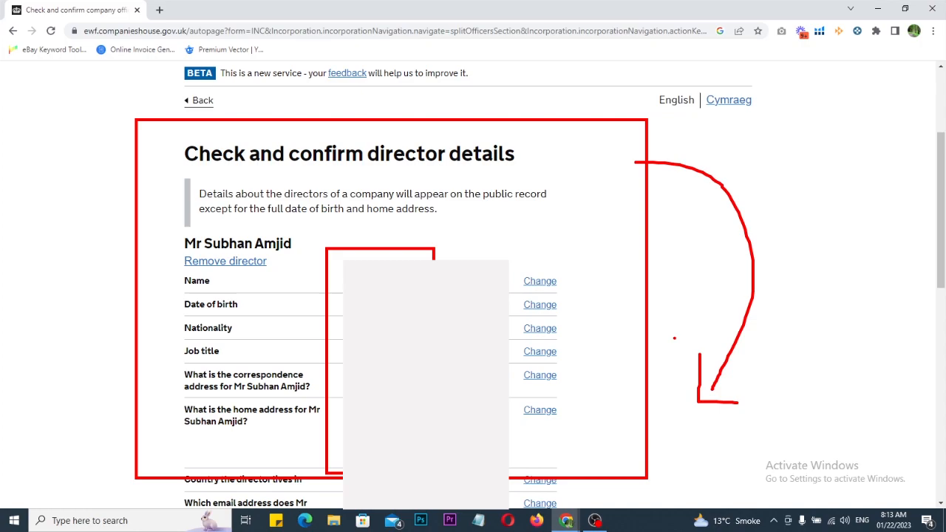
key("Escape")
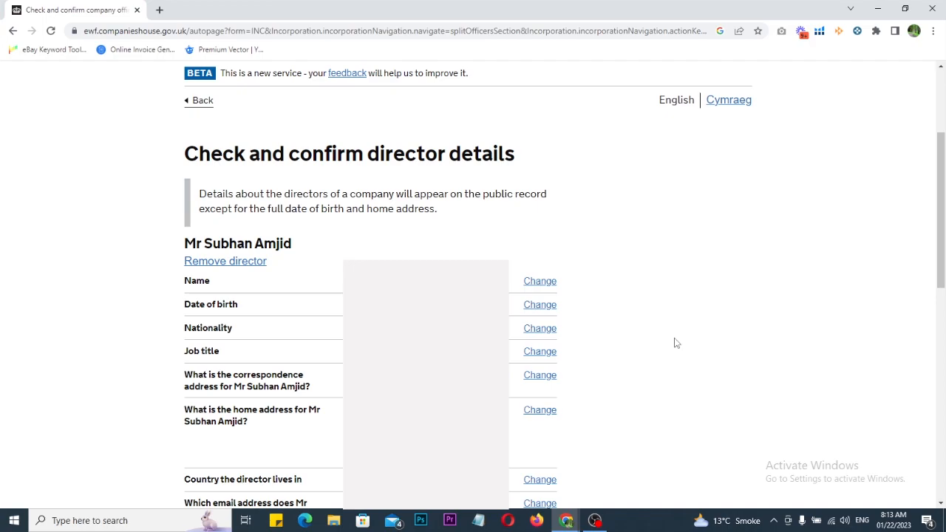
scroll(674, 342, "down", 10)
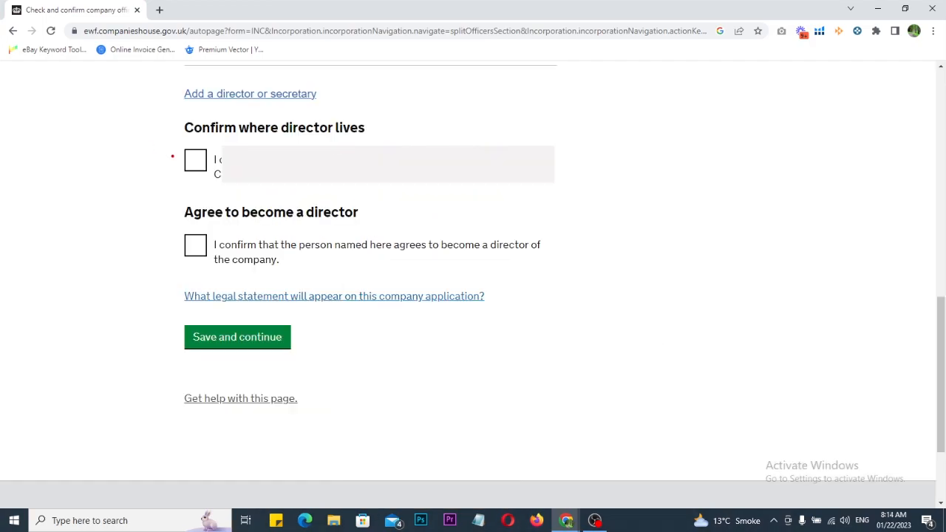
left_click_drag(140, 106, 384, 190)
left_click_drag(404, 116, 473, 201)
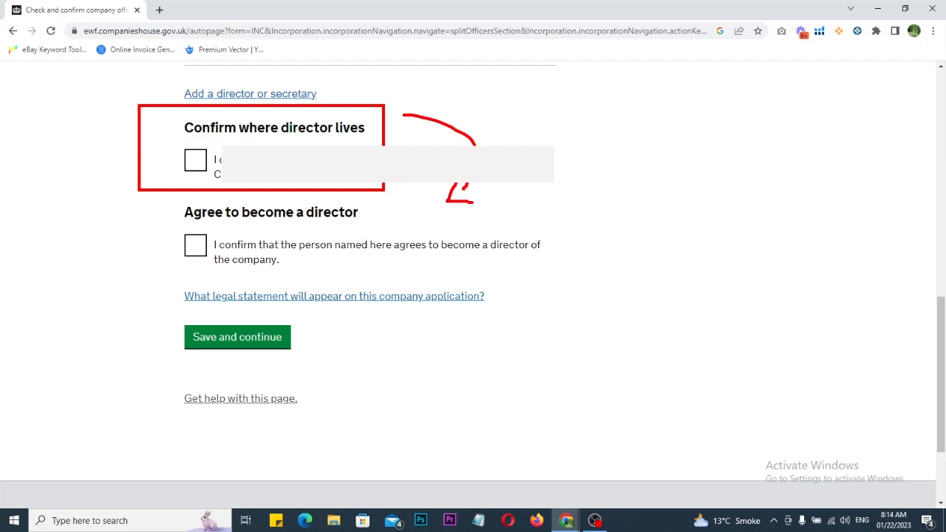
left_click(195, 164)
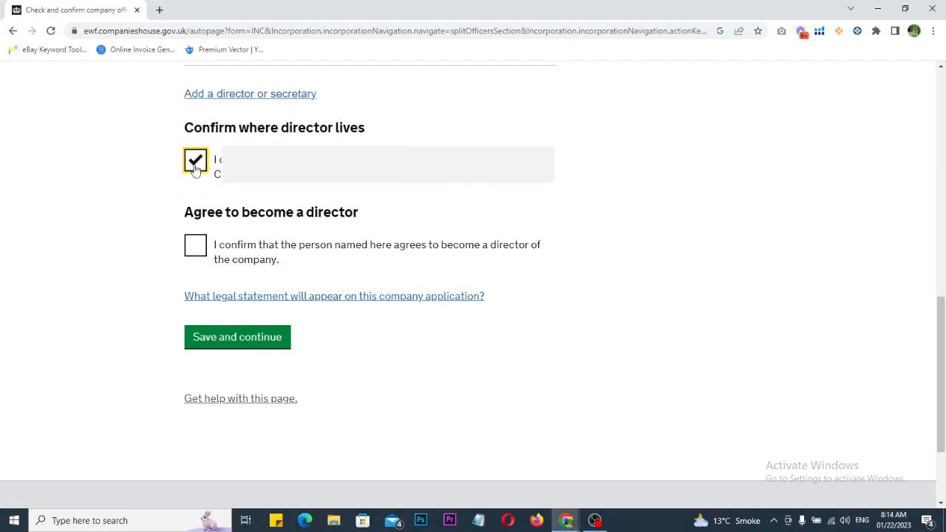
left_click(195, 250)
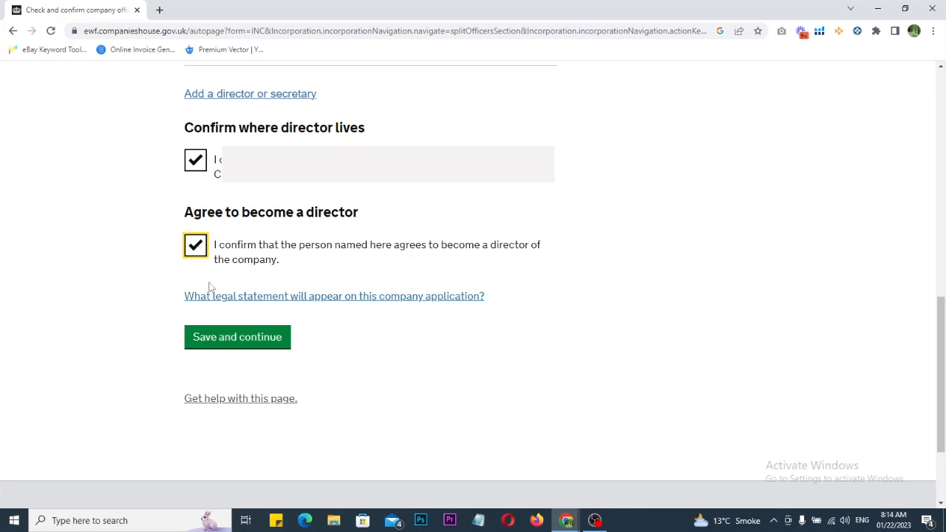
left_click(227, 342)
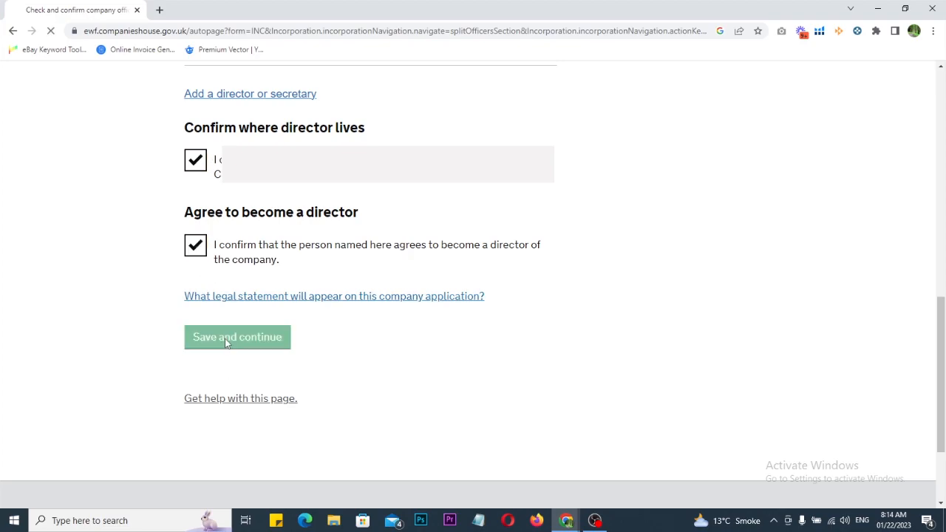
Step: Read through the online filing authorisation introduction and continue to the authorisation question
scroll(177, 322, "down", 3)
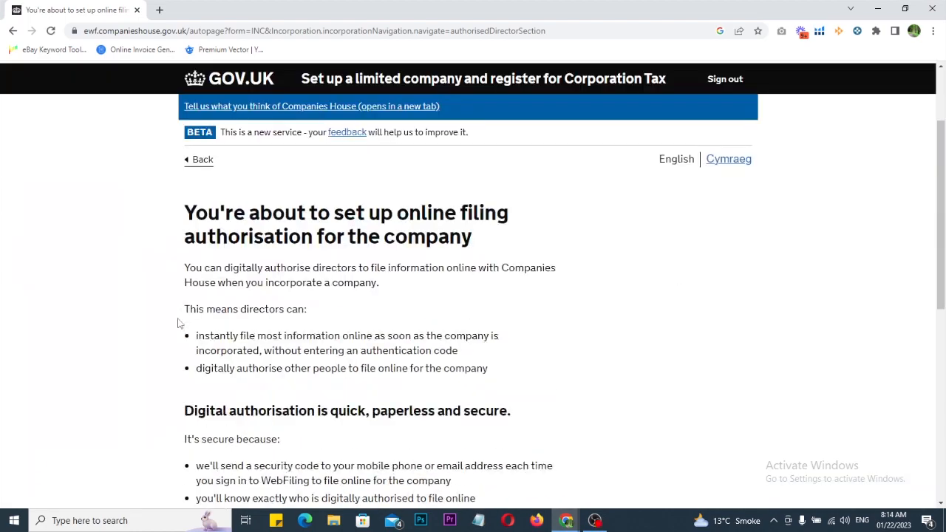
left_click_drag(120, 165, 578, 405)
mouse_move(565, 257)
left_mouse_down()
mouse_move(622, 323)
mouse_move(578, 360)
mouse_move(592, 383)
left_mouse_up()
key("Escape")
scroll(464, 358, "down", 3)
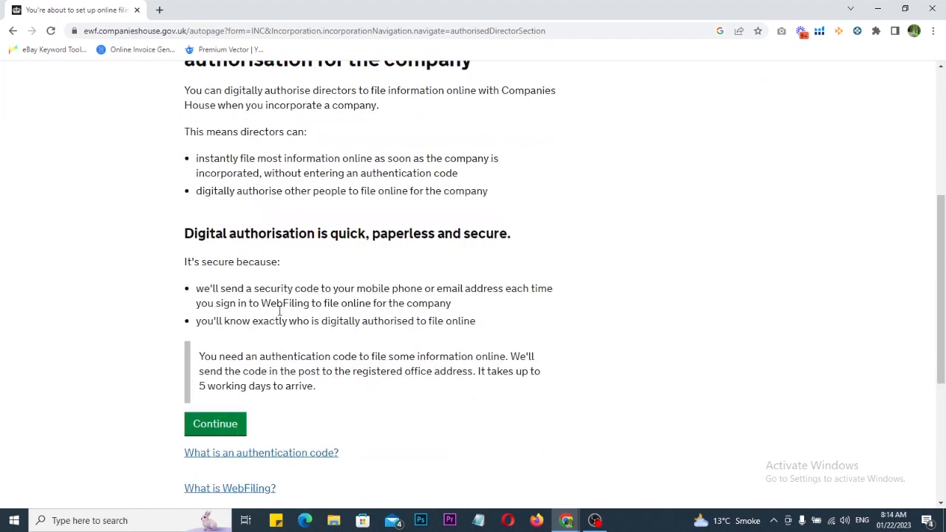
left_click_drag(185, 91, 423, 108)
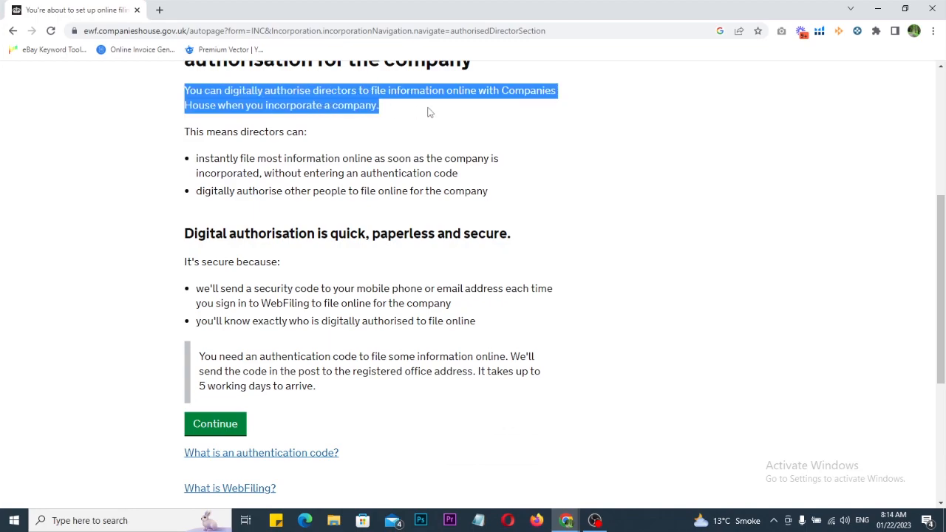
scroll(418, 312, "down", 3)
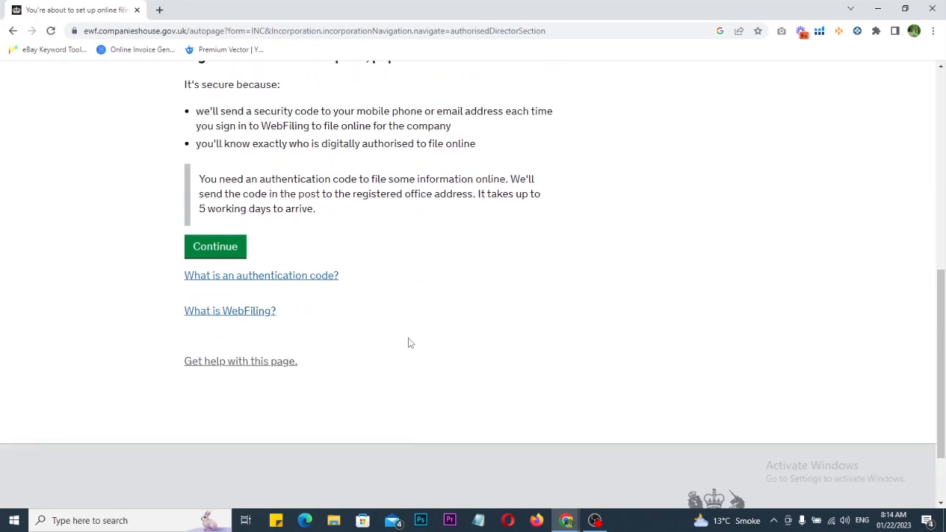
left_click(208, 251)
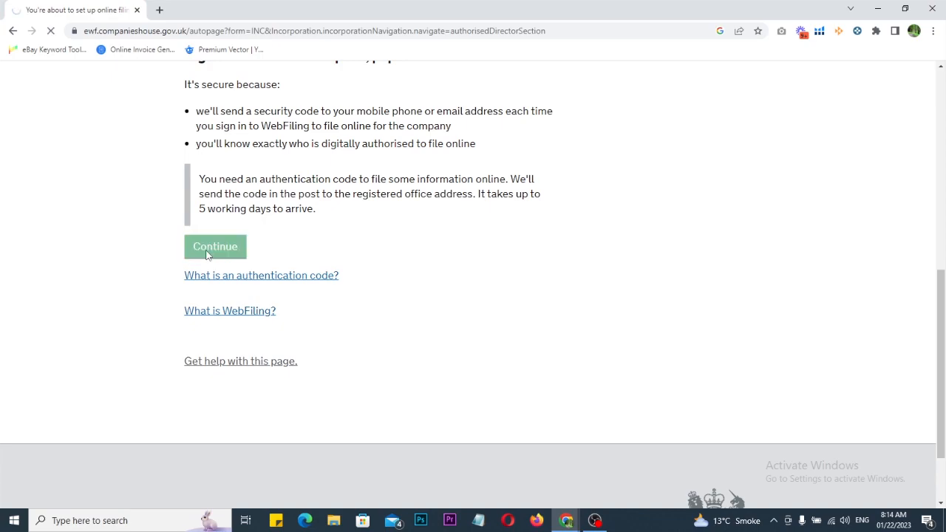
mouse_move(146, 181)
left_mouse_down()
mouse_move(287, 244)
mouse_move(554, 287)
left_mouse_up()
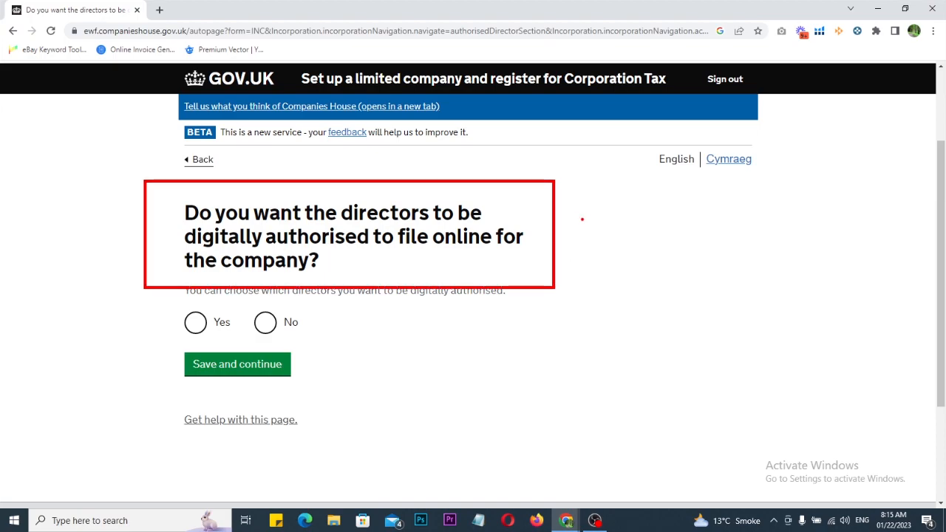
Step: Answer Yes to digitally authorising the directors to file online
mouse_move(577, 191)
left_mouse_down()
mouse_move(637, 238)
mouse_move(634, 255)
left_mouse_up()
mouse_move(573, 312)
left_mouse_down()
mouse_move(667, 253)
mouse_move(472, 137)
mouse_move(477, 162)
mouse_move(488, 165)
left_mouse_up()
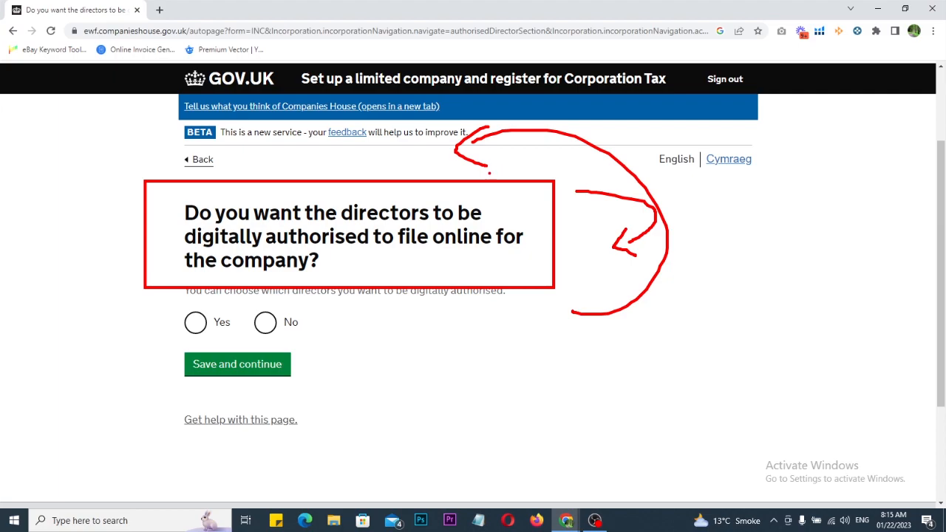
key("Escape")
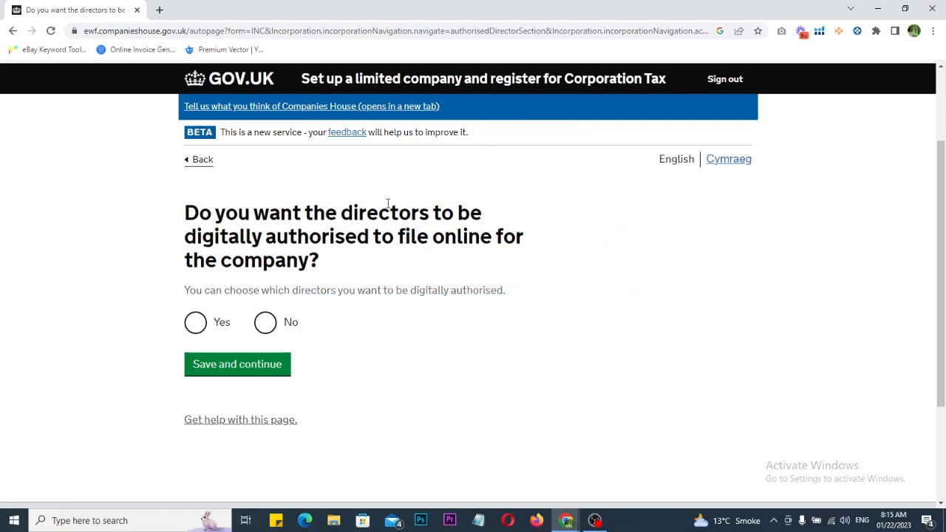
left_click(198, 329)
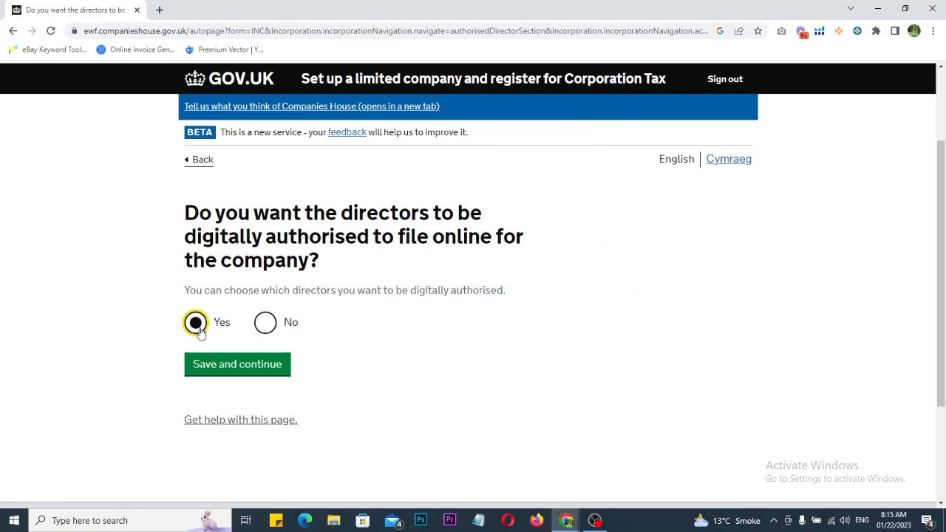
left_click(219, 373)
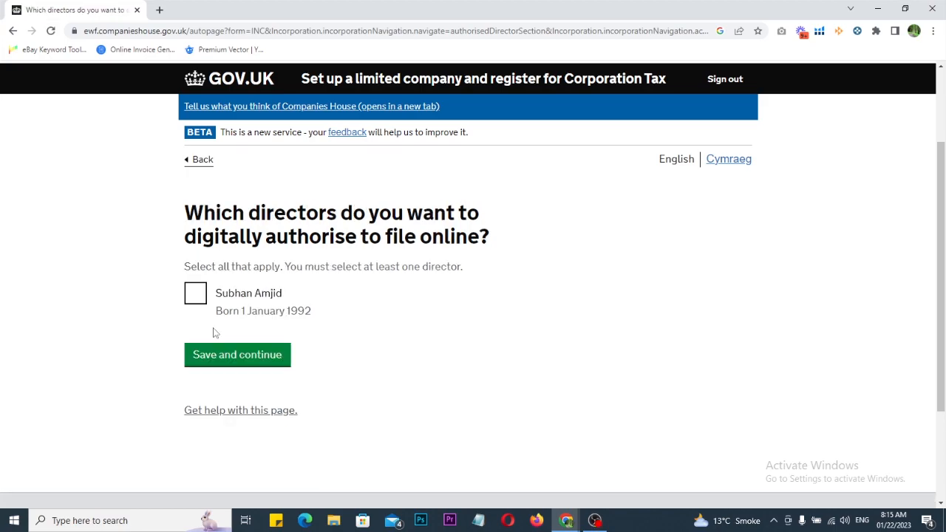
Step: Tick the sole director as the person authorised for online filing and save
mouse_move(147, 165)
left_mouse_down()
mouse_move(269, 268)
mouse_move(535, 377)
left_mouse_up()
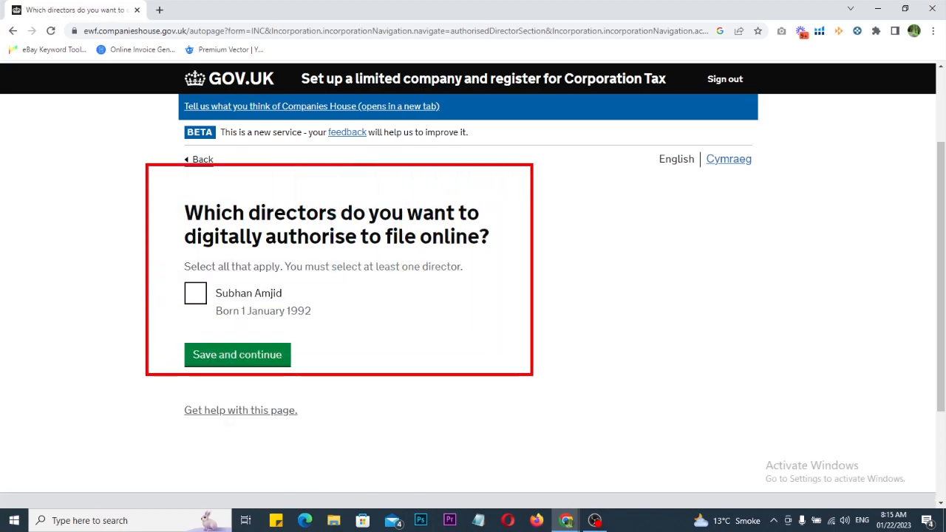
mouse_move(612, 320)
left_mouse_down()
mouse_move(541, 396)
mouse_move(85, 171)
mouse_move(89, 281)
mouse_move(71, 318)
left_mouse_up()
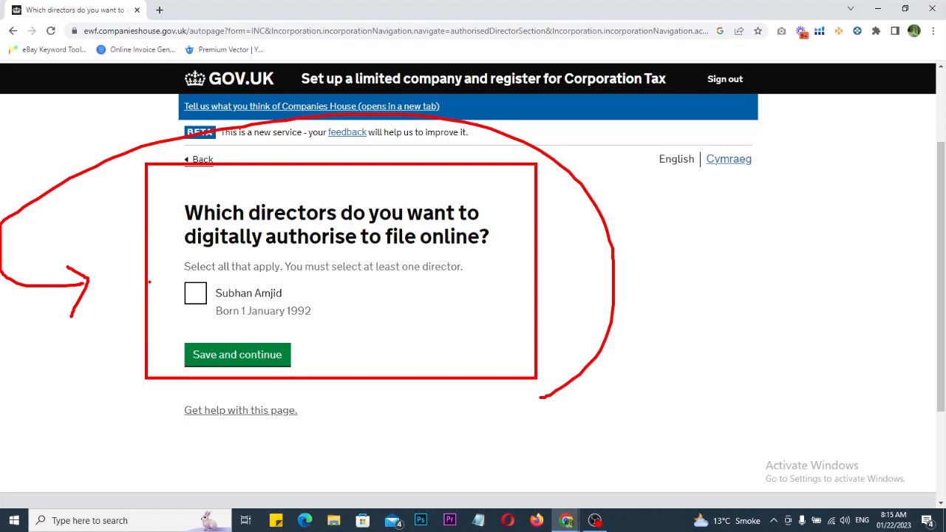
key("Escape")
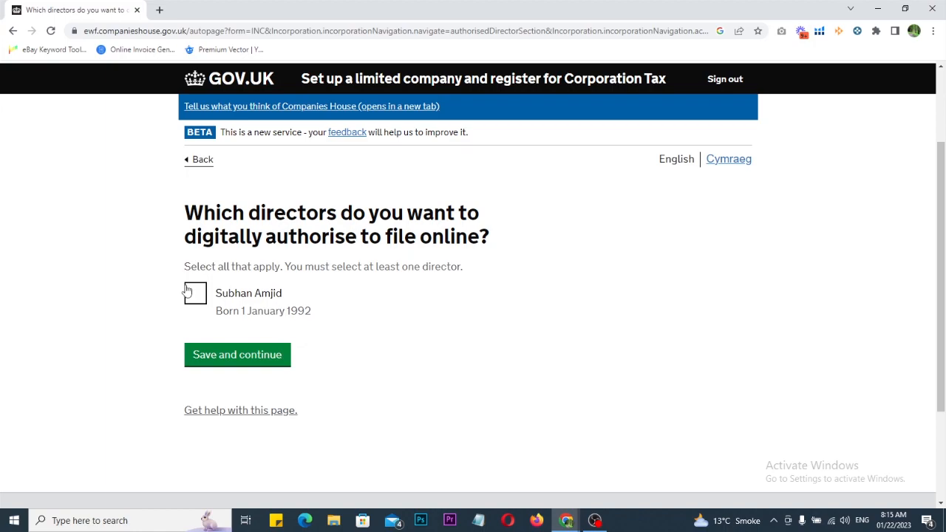
key("ctrl+2")
mouse_move(178, 310)
left_mouse_down()
mouse_move(210, 332)
mouse_move(189, 368)
mouse_move(202, 381)
mouse_move(203, 419)
left_mouse_up()
key("Escape")
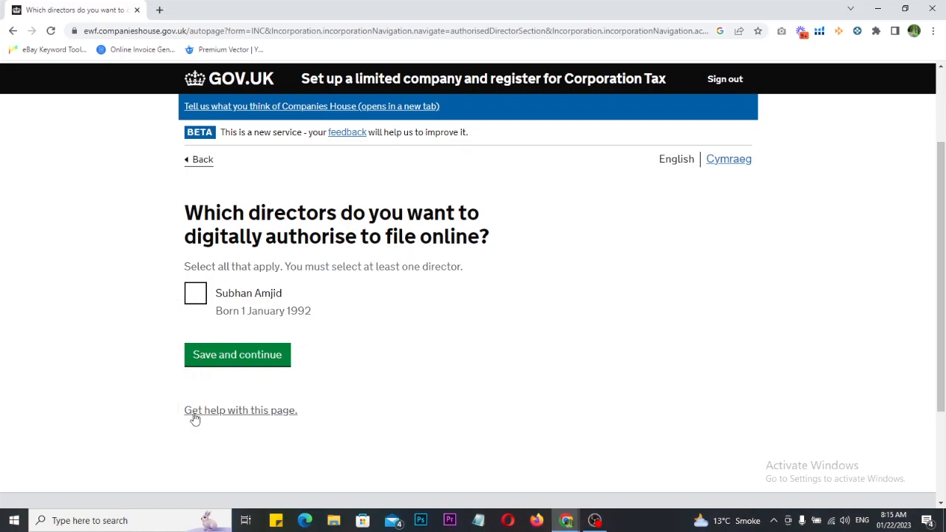
left_click(196, 295)
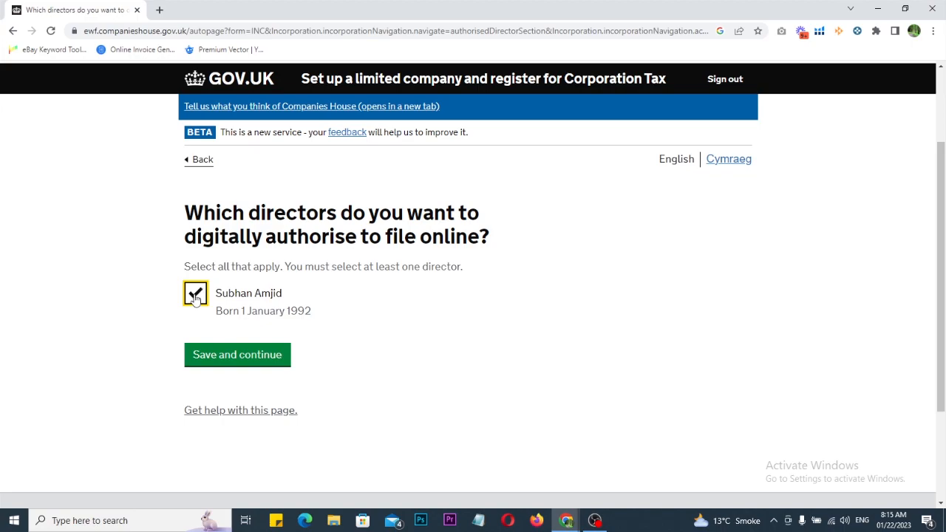
left_click(215, 363)
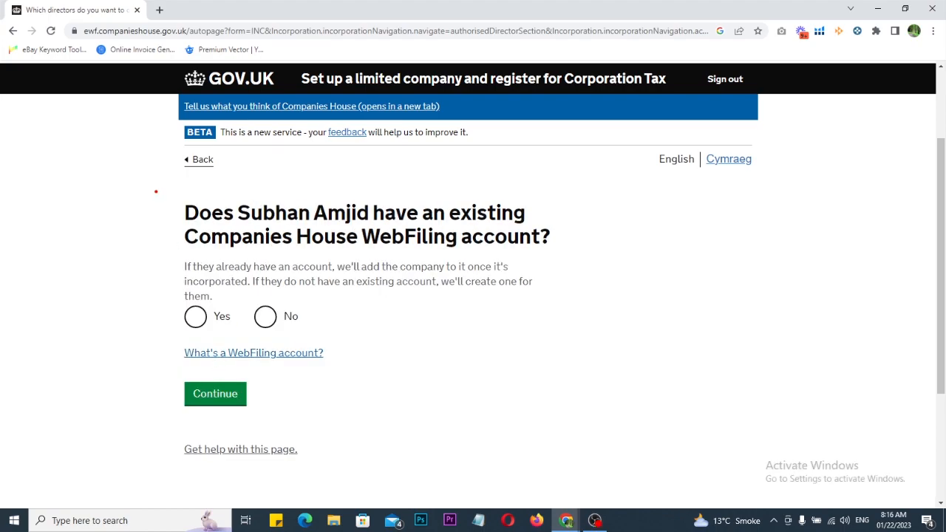
Step: Answer that the director has no existing Companies House WebFiling account
mouse_move(137, 179)
left_mouse_down()
mouse_move(286, 274)
mouse_move(570, 381)
mouse_move(610, 364)
left_mouse_up()
mouse_move(558, 209)
left_mouse_down()
mouse_move(522, 359)
mouse_move(388, 355)
mouse_move(396, 340)
mouse_move(386, 377)
left_mouse_up()
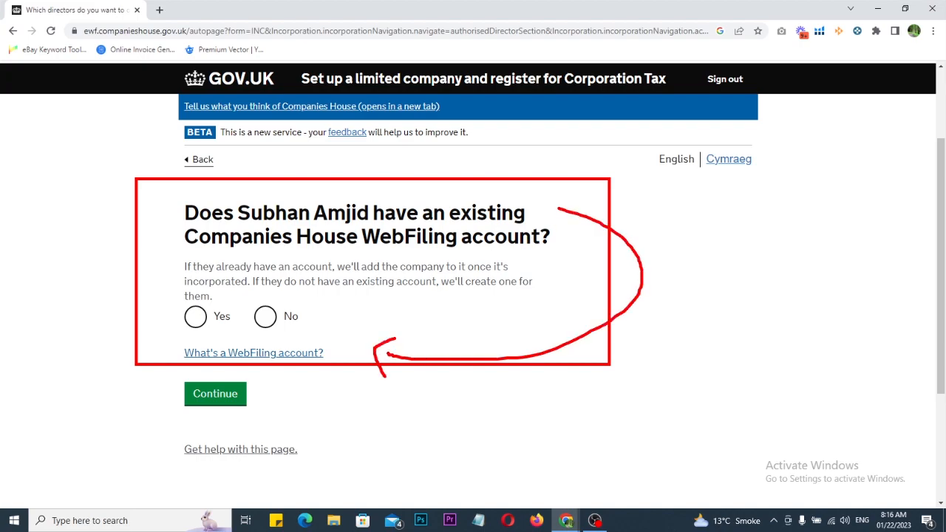
key("Escape")
left_click(265, 317)
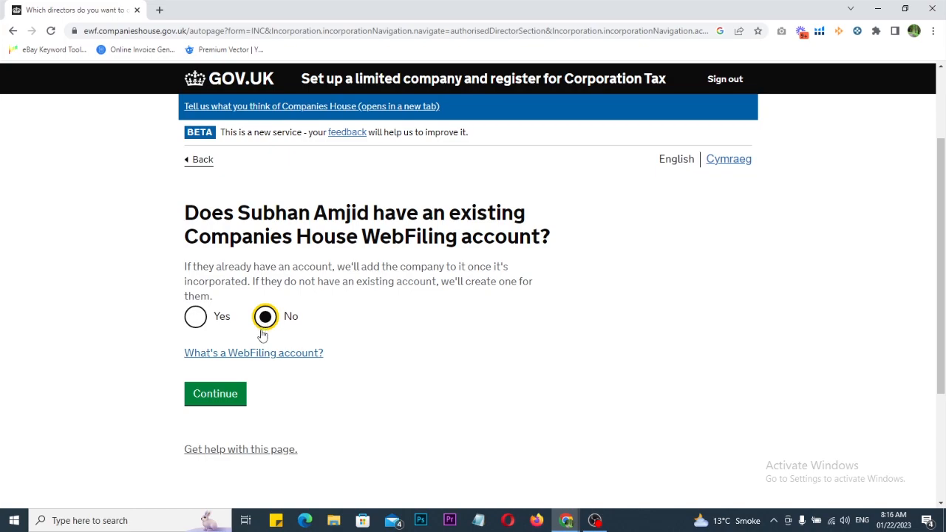
left_click(212, 405)
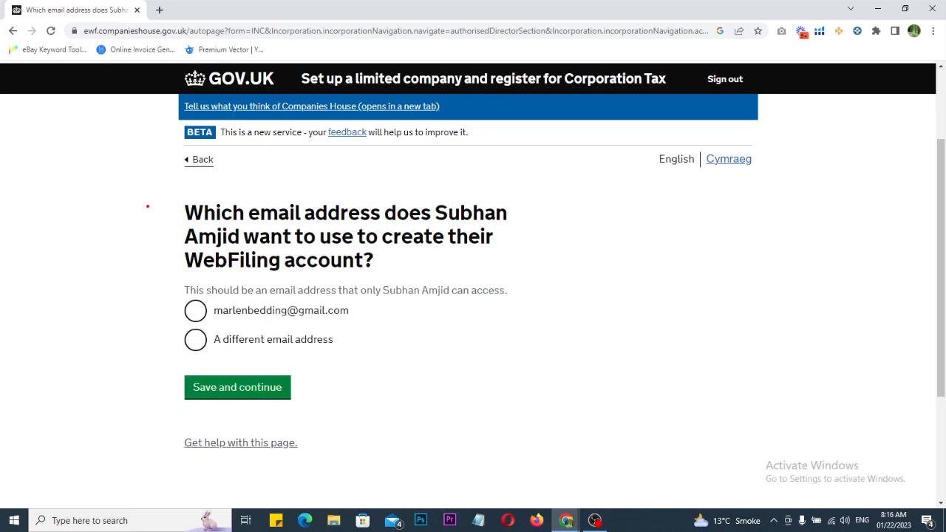
Step: Use the director's existing email for WebFiling and confirm the authorisation details
mouse_move(139, 177)
left_mouse_down()
mouse_move(439, 266)
mouse_move(546, 272)
left_mouse_up()
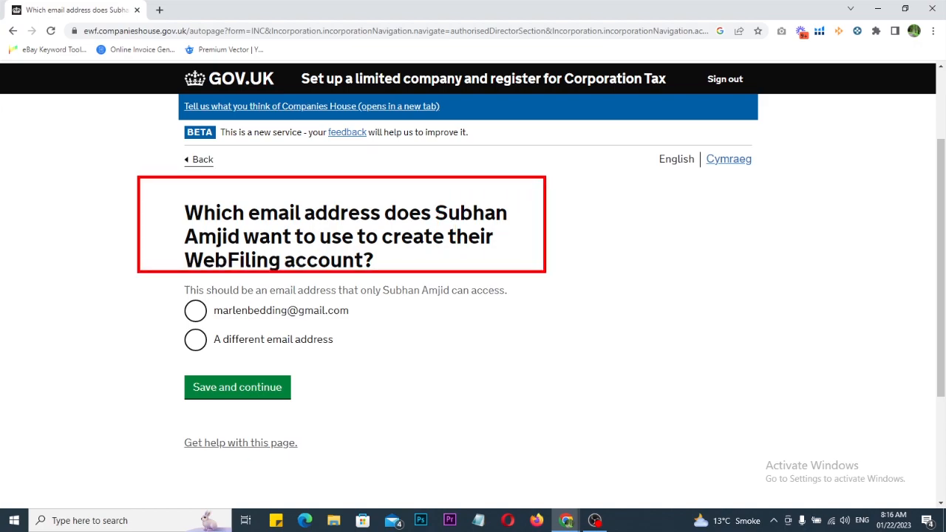
mouse_move(139, 286)
left_mouse_down()
mouse_move(319, 330)
mouse_move(421, 341)
left_mouse_up()
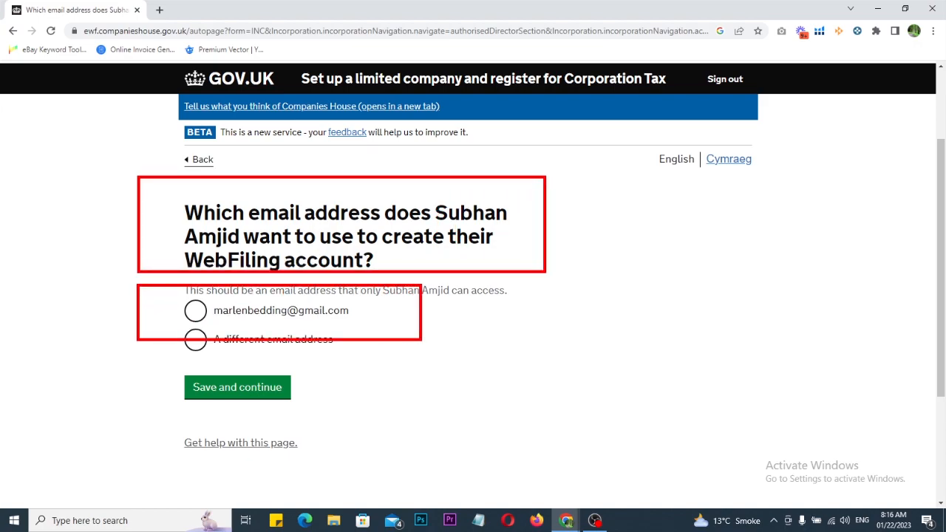
key("Escape")
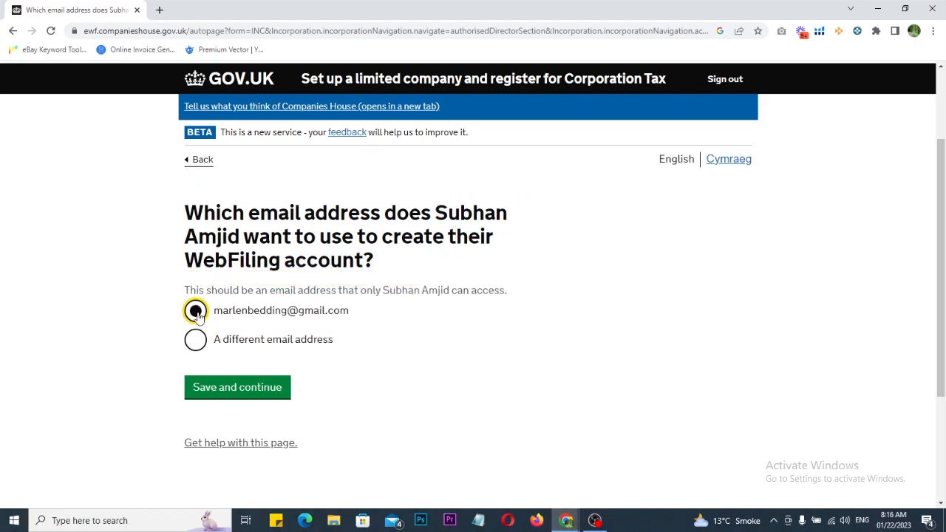
left_click(219, 390)
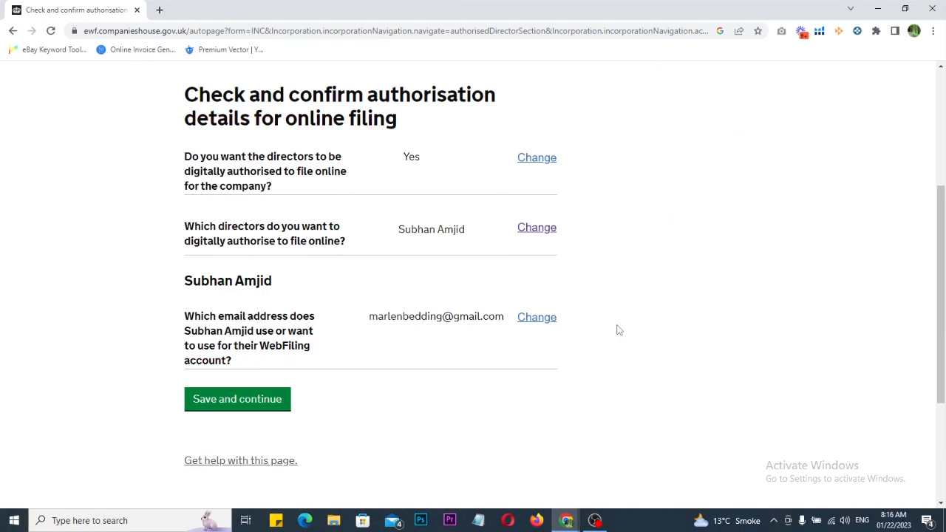
left_click(226, 408)
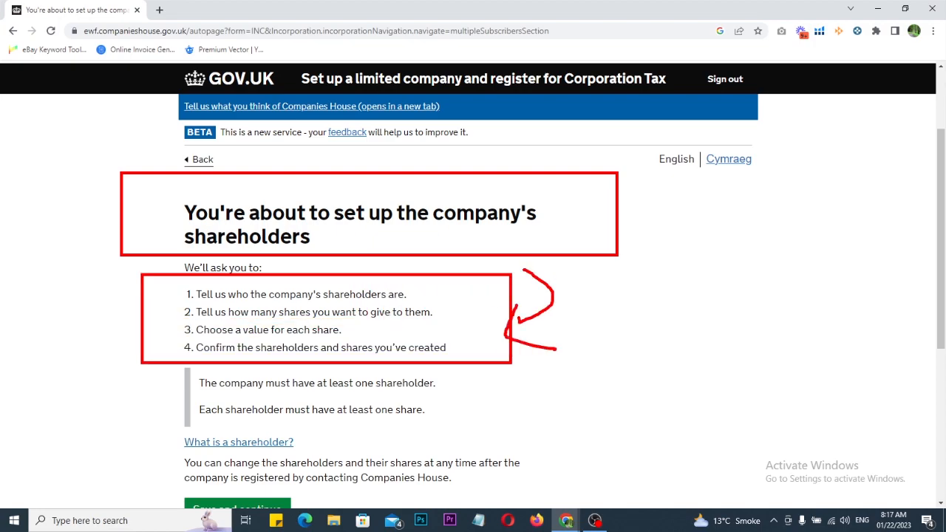
Step: Record the director as a shareholder and answer No to adding another shareholder
scroll(551, 350, "down", 2)
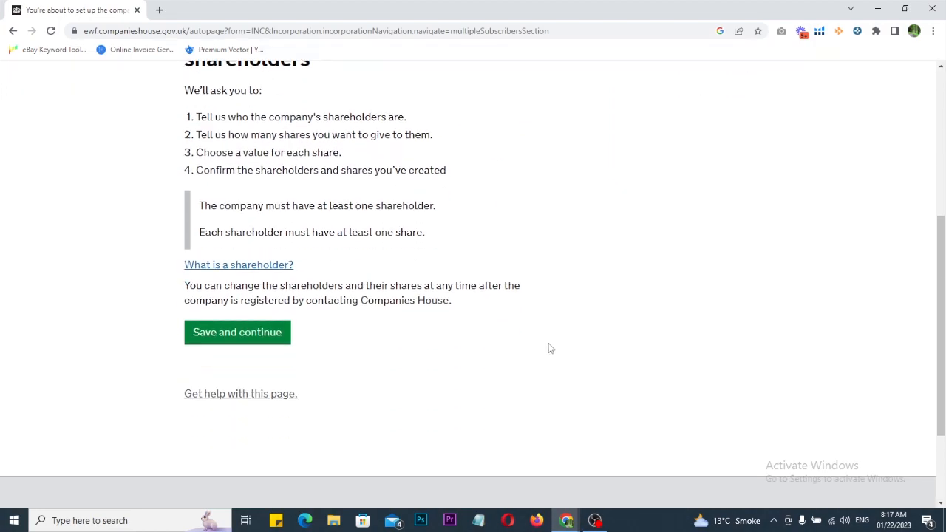
left_click(221, 342)
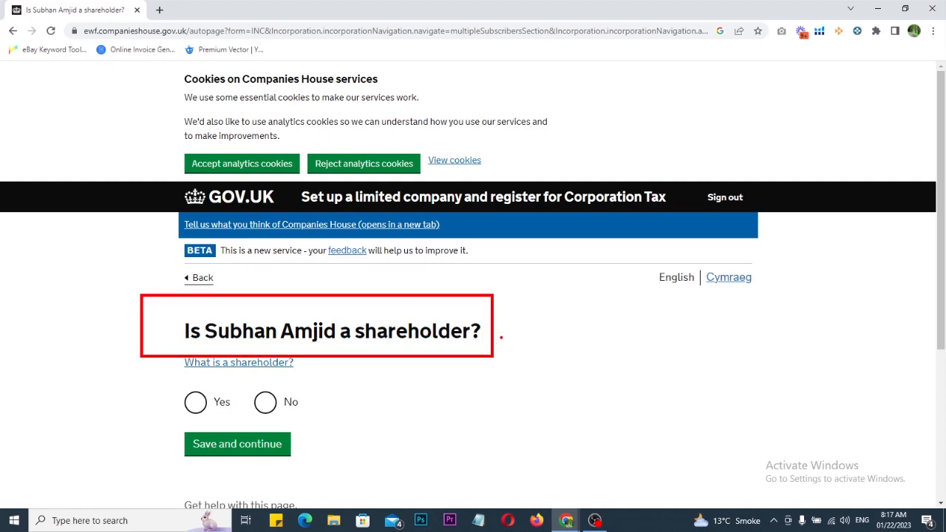
left_click(194, 403)
left_click(212, 449)
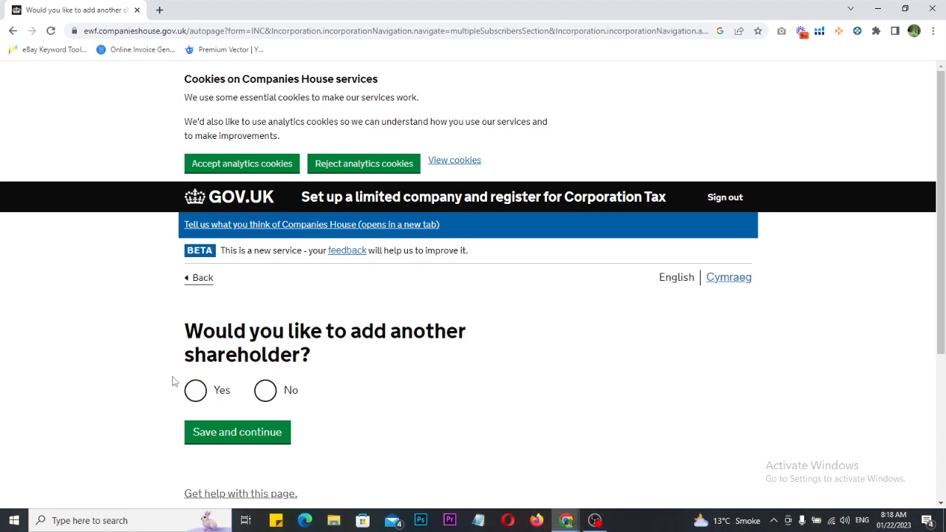
left_click(265, 391)
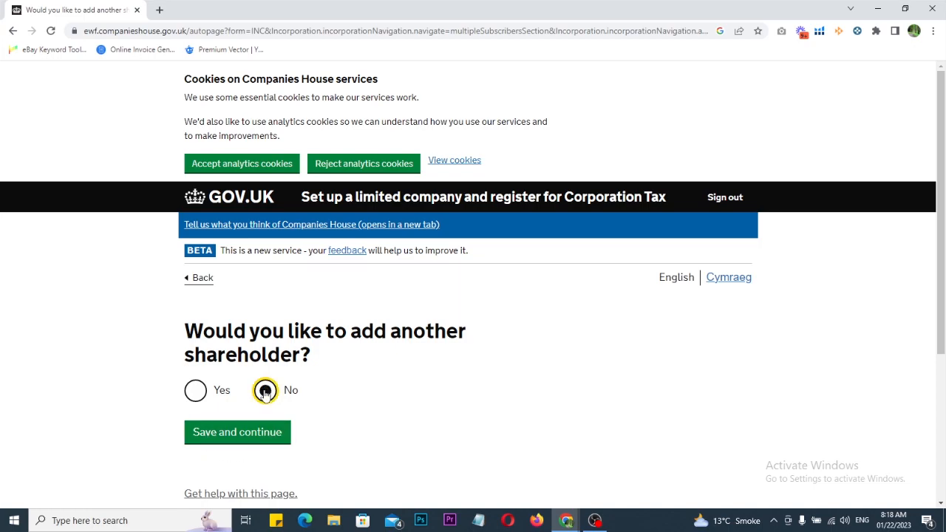
left_click(211, 437)
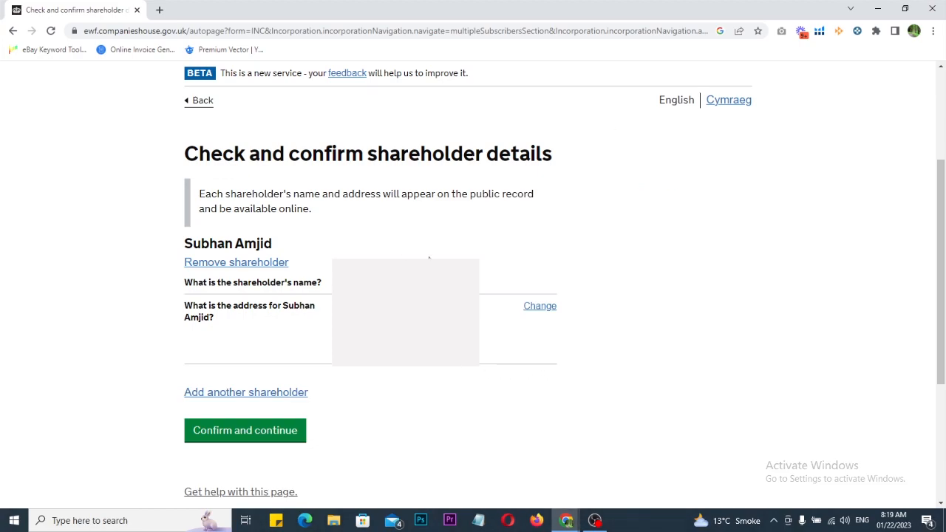
Step: Confirm the shareholder details and choose the most common share type, ordinary GBP shares
left_click(220, 439)
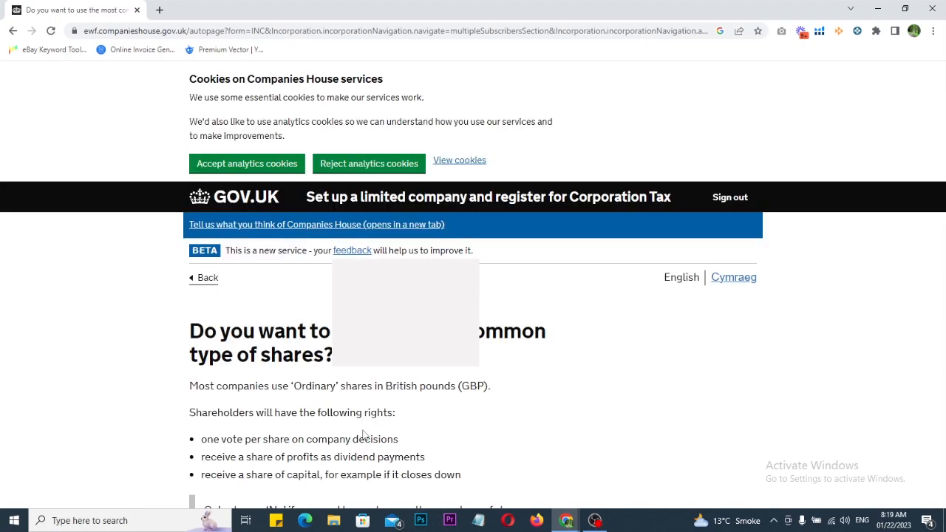
scroll(373, 374, "down", 2)
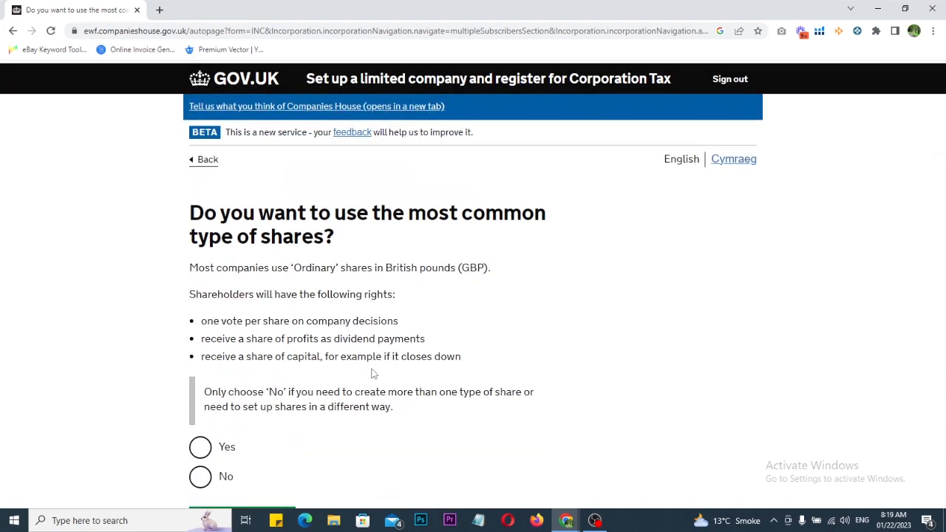
scroll(373, 374, "down", 1)
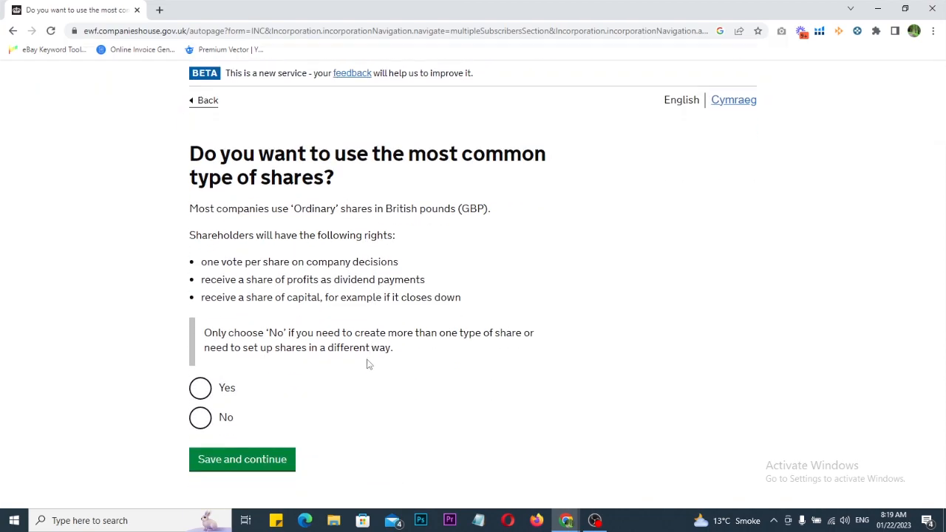
left_click(201, 396)
left_click(215, 467)
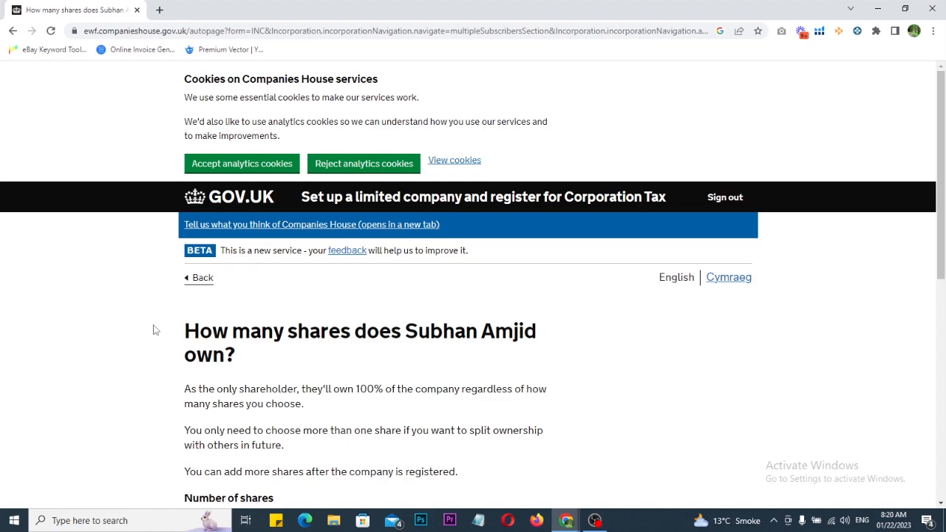
Step: Give the shareholder 1 share valued at £1 each
scroll(154, 331, "down", 3)
left_click(195, 352)
scroll(131, 393, "down", 2)
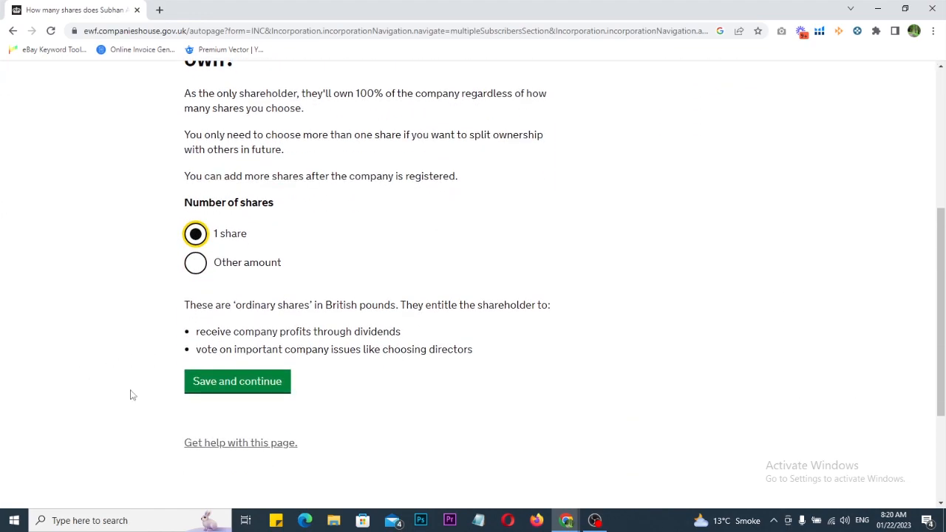
left_click(228, 384)
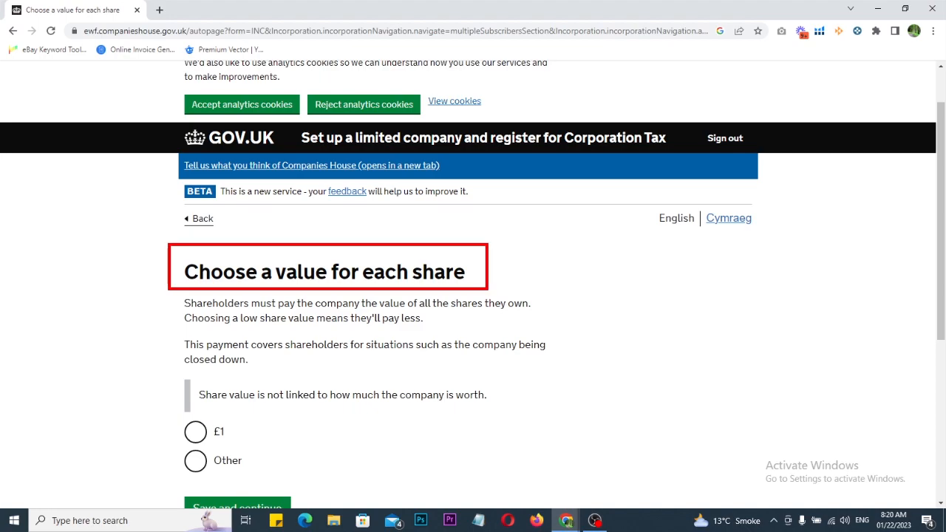
left_click(196, 431)
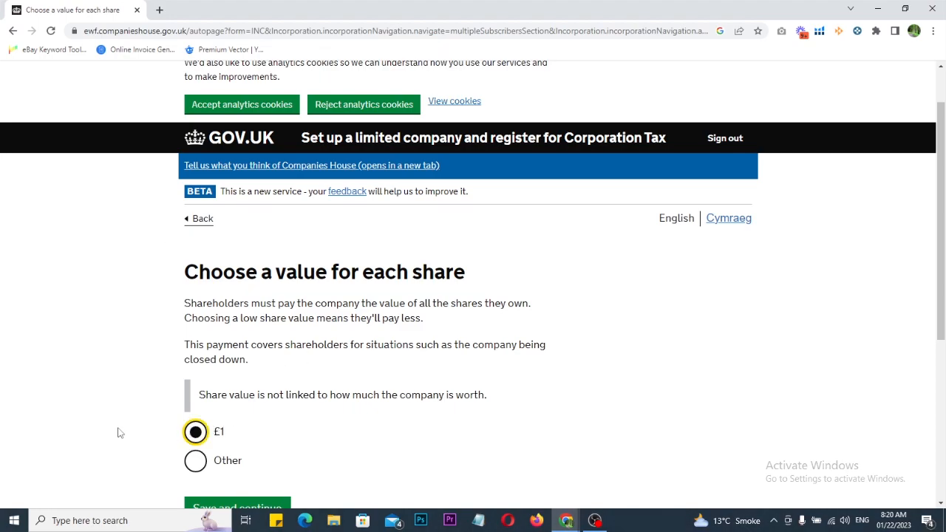
scroll(120, 433, "down", 2)
left_click(235, 398)
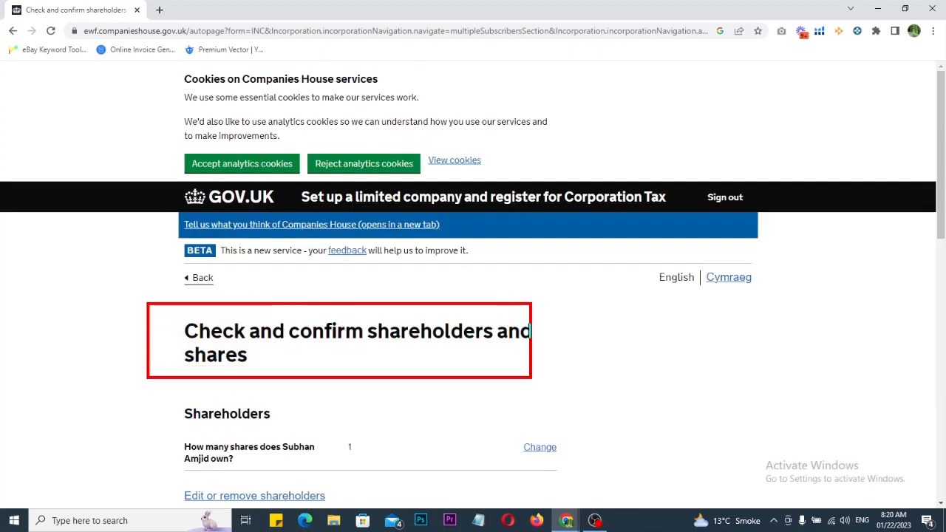
Step: Review the summary of 1 ordinary share worth £1.00 and confirm it
scroll(528, 381, "down", 2)
scroll(519, 338, "down", 2)
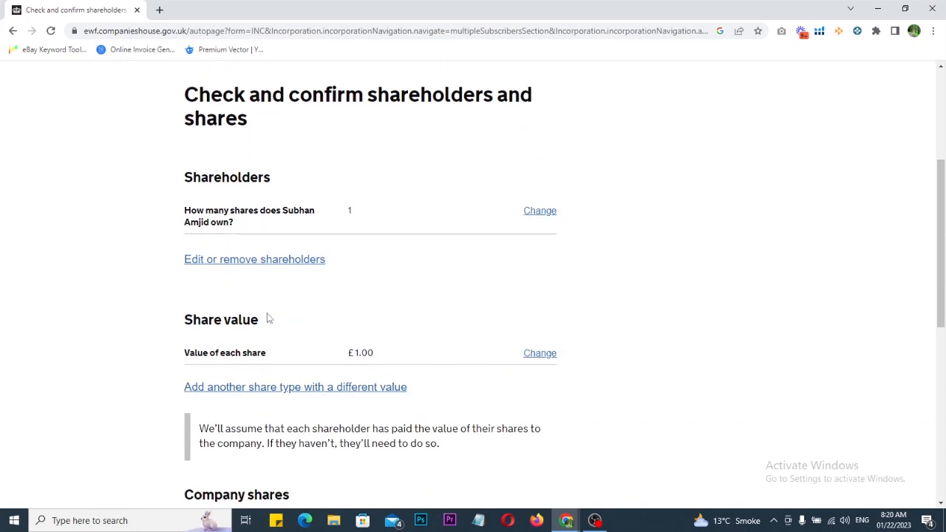
scroll(244, 318, "down", 1)
scroll(246, 320, "down", 1)
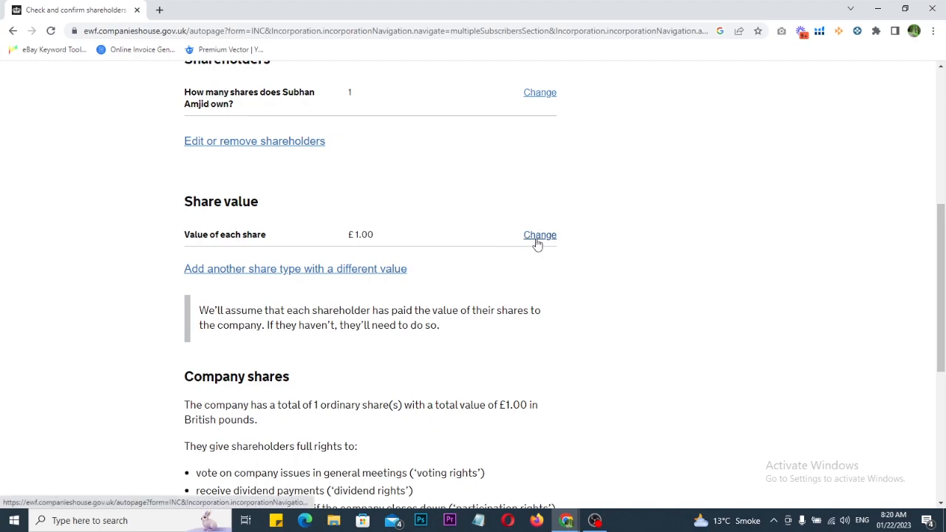
scroll(424, 312, "down", 3)
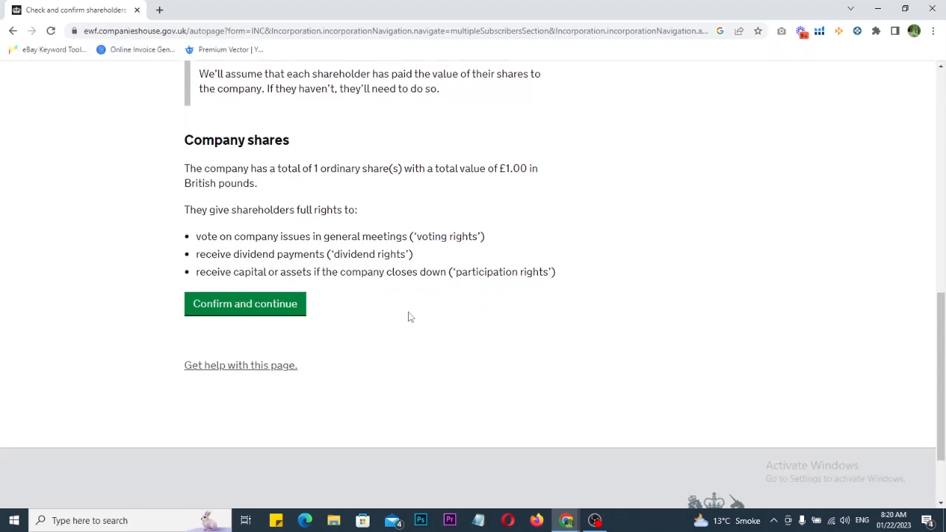
left_click_drag(148, 273, 350, 327)
mouse_move(383, 397)
left_mouse_down()
mouse_move(304, 347)
mouse_move(295, 370)
left_mouse_up()
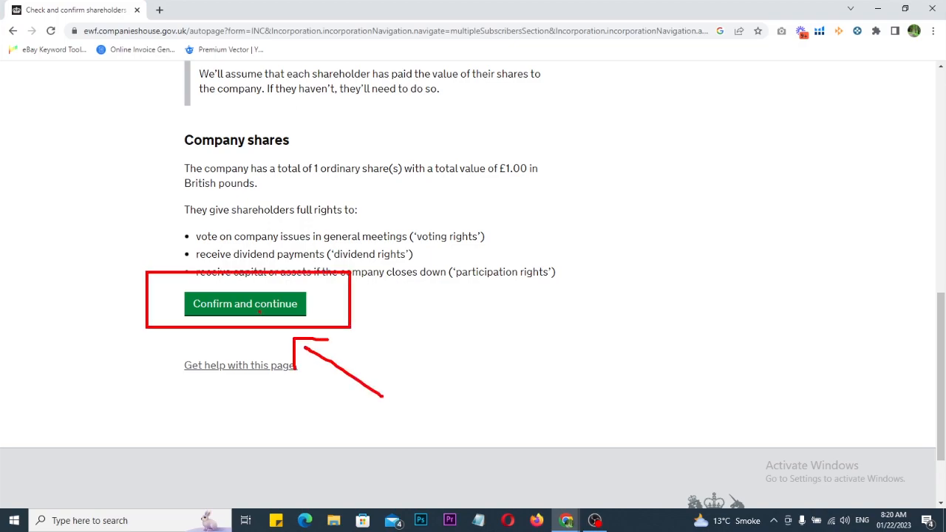
key("Escape")
left_click(244, 311)
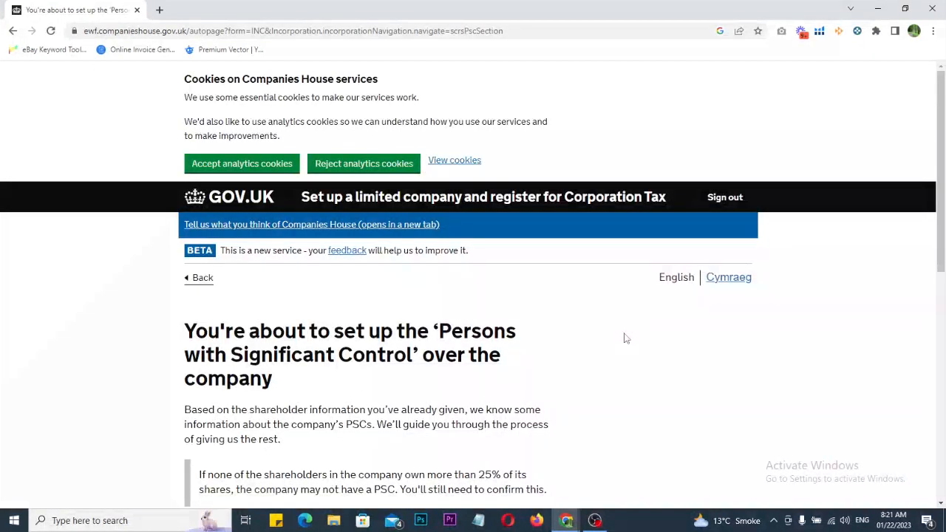
Step: Start the person with significant control details and answer Yes to the right to appoint directors
scroll(558, 345, "down", 2)
key("ctrl+2")
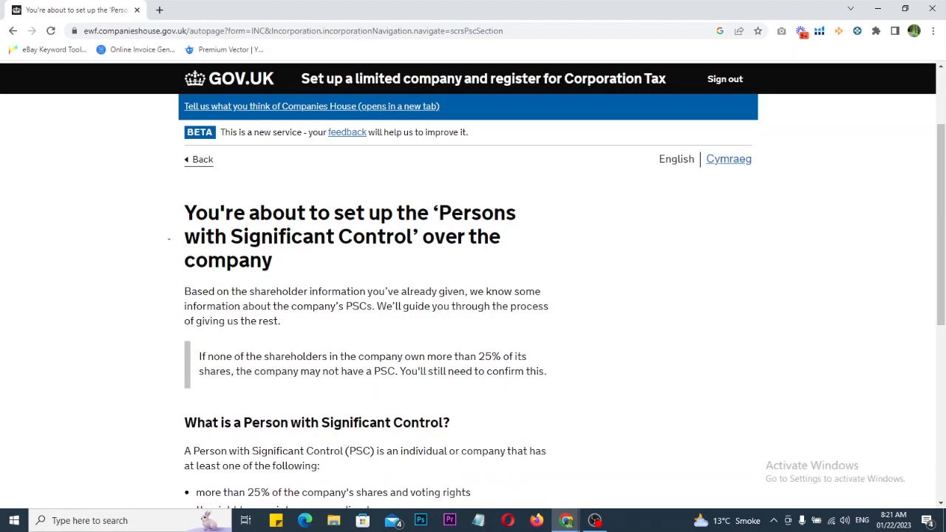
mouse_move(144, 190)
left_mouse_down()
mouse_move(399, 258)
mouse_move(579, 279)
left_mouse_up()
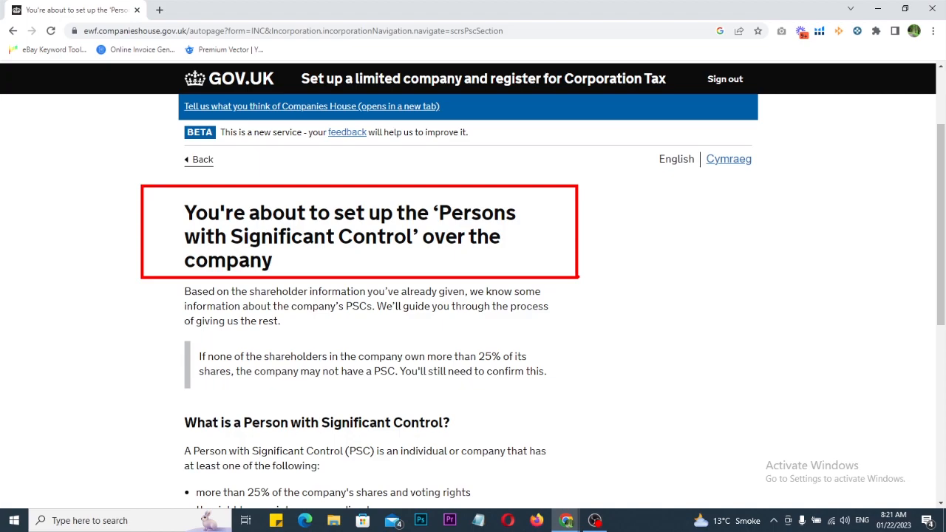
key("Escape")
scroll(576, 278, "down", 3)
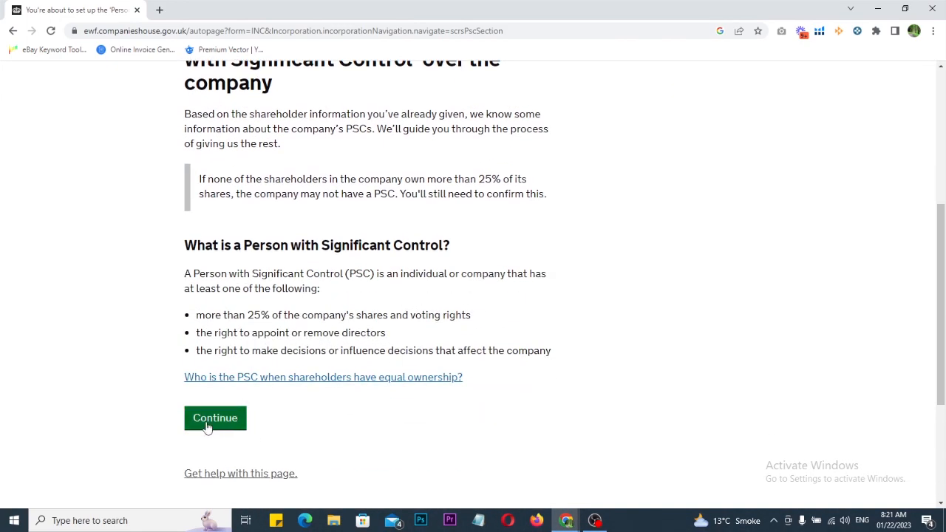
left_click(211, 423)
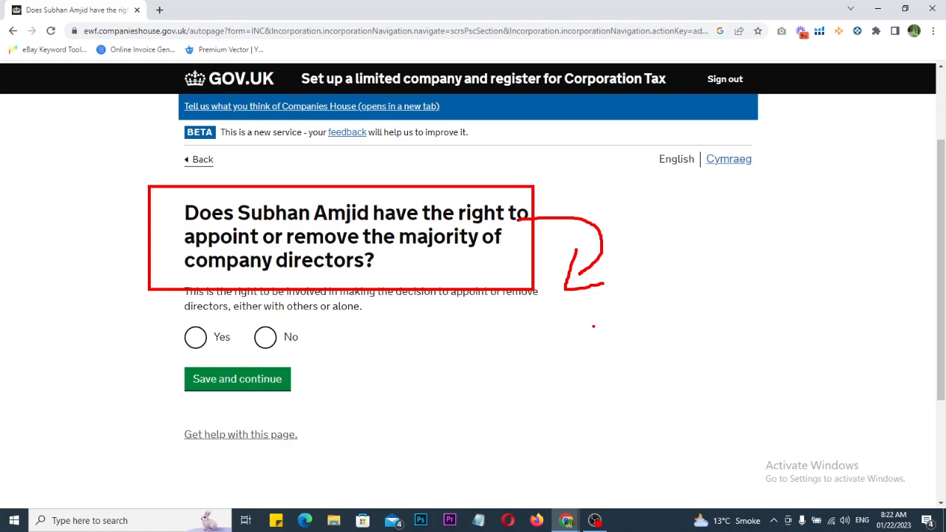
left_click(195, 339)
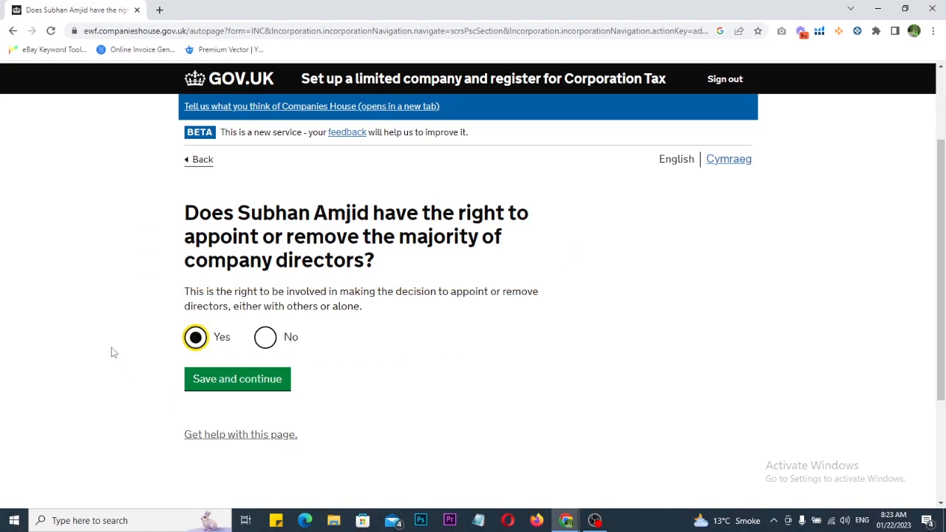
left_click(222, 390)
Step: Review the person with significant control summary with both confirmations ticked and save it
scroll(220, 389, "down", 5)
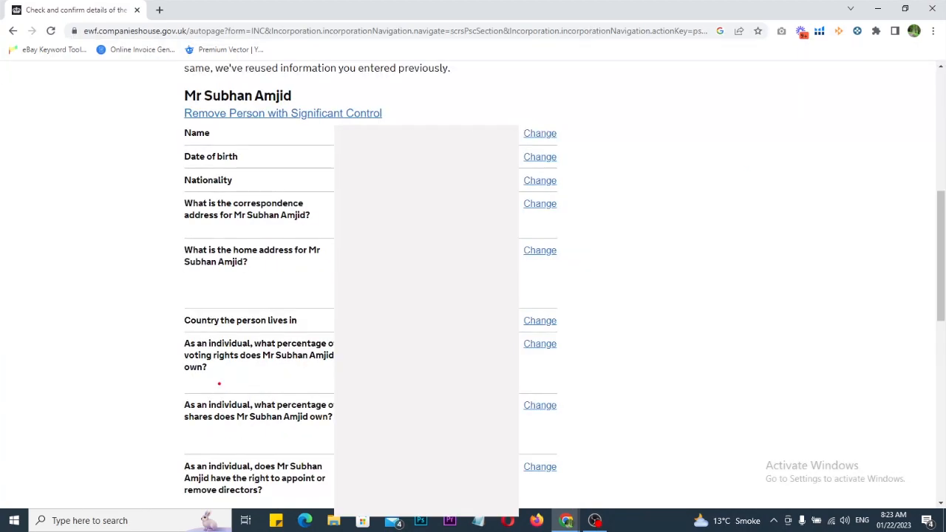
mouse_move(123, 74)
left_mouse_down()
mouse_move(559, 372)
mouse_move(646, 454)
mouse_move(652, 497)
left_mouse_up()
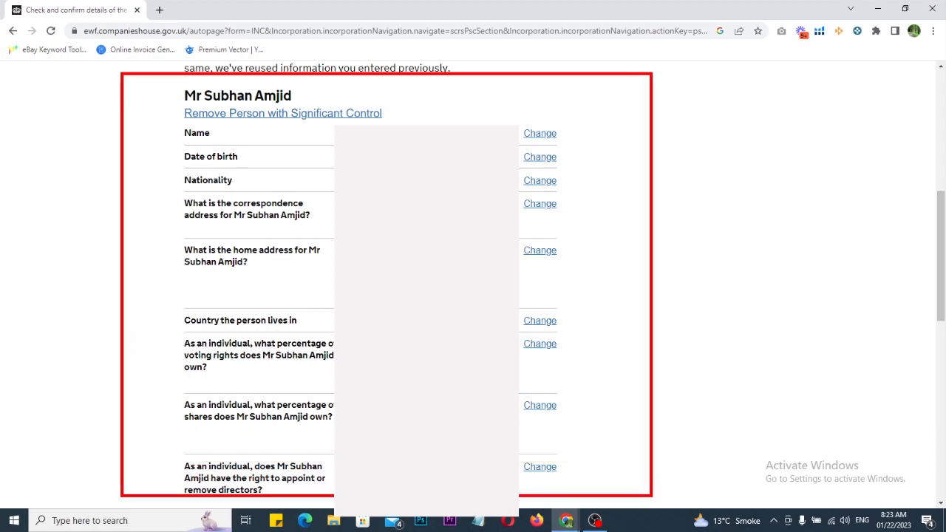
mouse_move(763, 110)
left_mouse_down()
mouse_move(640, 170)
mouse_move(665, 182)
left_mouse_up()
left_click_drag(802, 230, 650, 334)
mouse_move(689, 297)
left_mouse_down()
mouse_move(648, 332)
mouse_move(664, 343)
left_mouse_up()
mouse_move(841, 340)
left_mouse_down()
mouse_move(691, 415)
mouse_move(652, 441)
mouse_move(654, 451)
left_mouse_up()
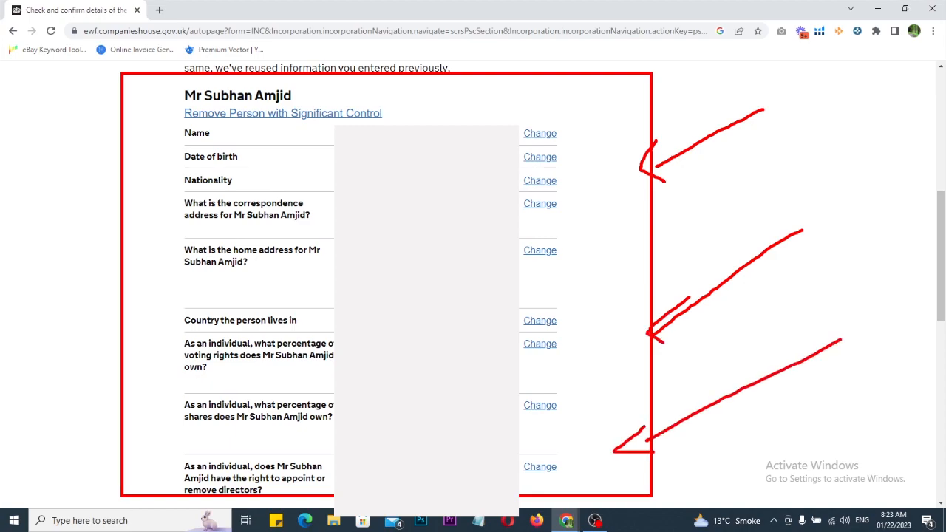
key("Escape")
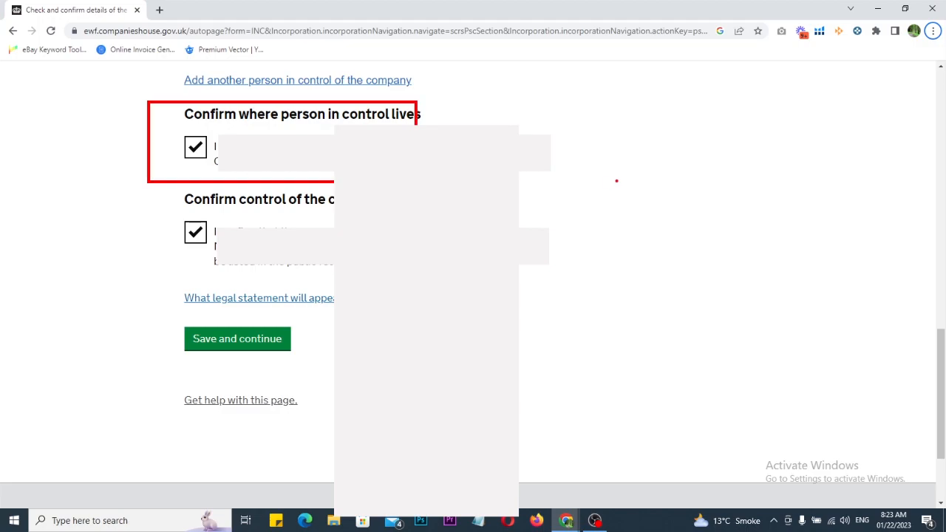
left_click_drag(616, 181, 418, 176)
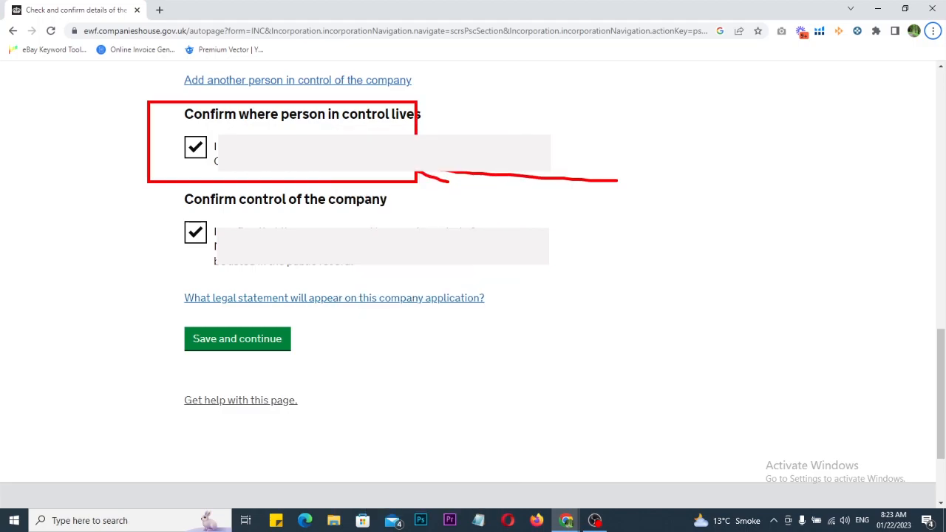
mouse_move(152, 198)
left_mouse_down()
mouse_move(461, 296)
mouse_move(517, 296)
left_mouse_up()
mouse_move(600, 262)
left_mouse_down()
mouse_move(397, 265)
mouse_move(396, 273)
left_mouse_up()
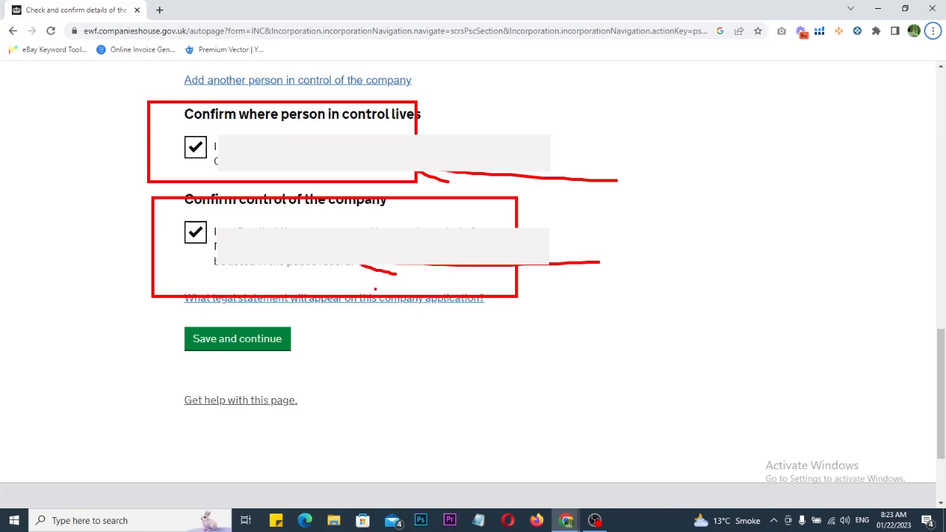
key("Escape")
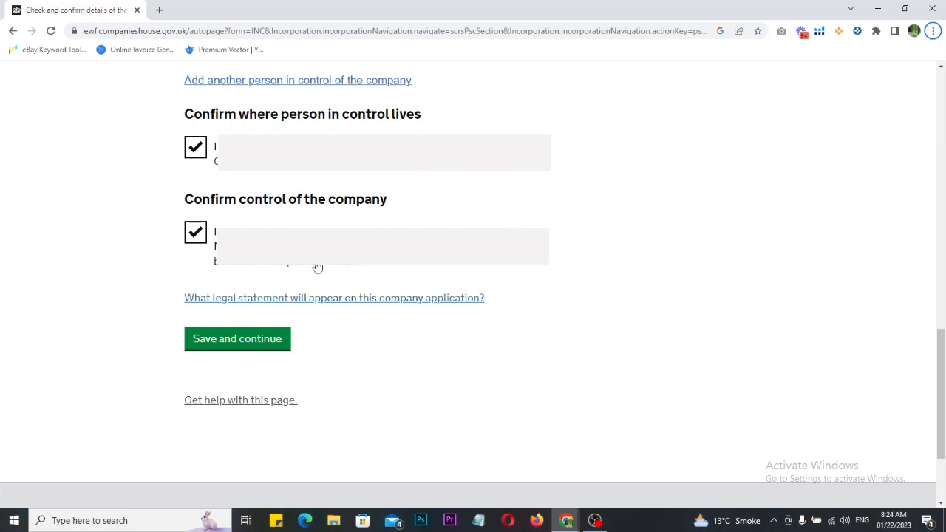
left_click(215, 346)
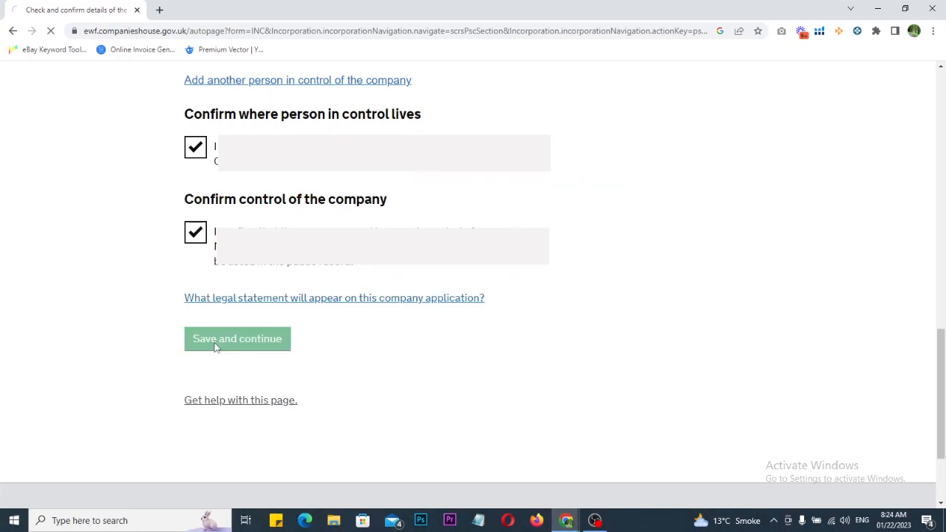
key("ctrl+2")
mouse_move(151, 230)
left_mouse_down()
mouse_move(377, 300)
mouse_move(574, 318)
left_mouse_up()
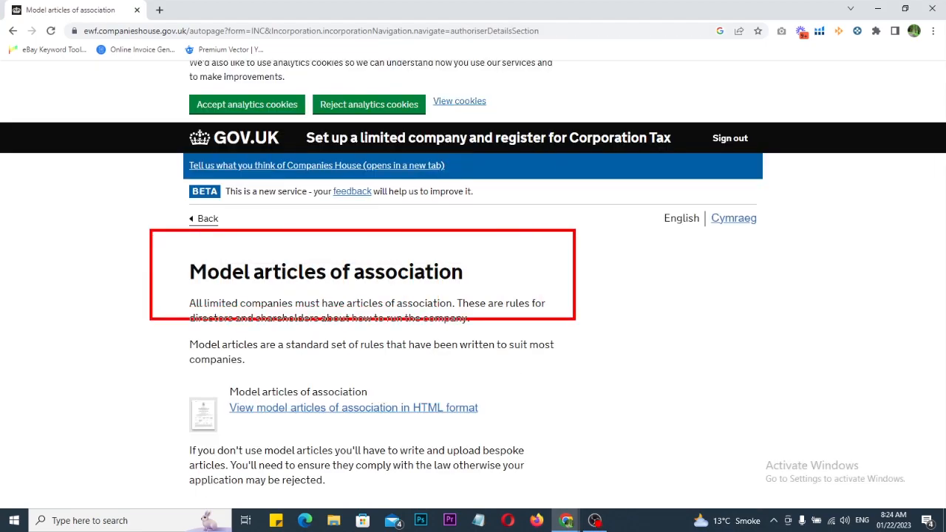
Step: Choose Yes to the model articles and confirm the shareholder agrees to form the company
key("Escape")
scroll(441, 308, "down", 3)
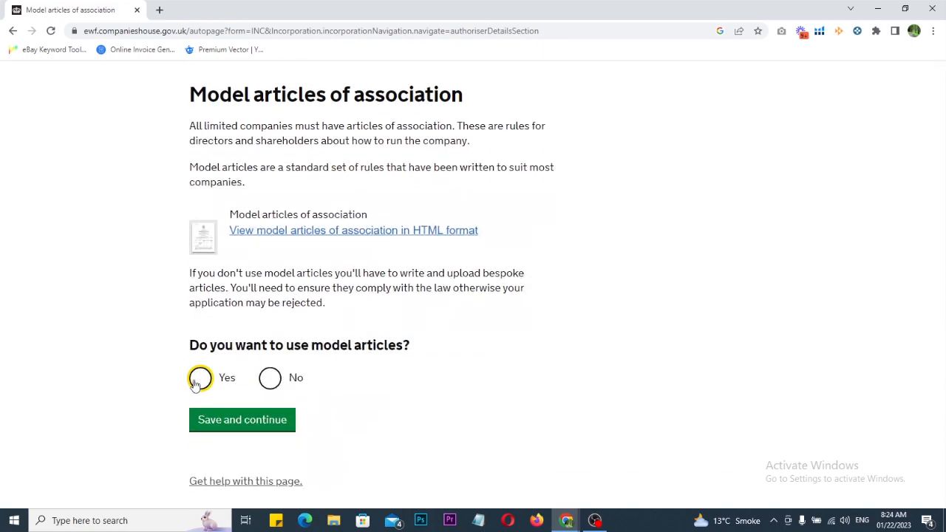
left_click(199, 379)
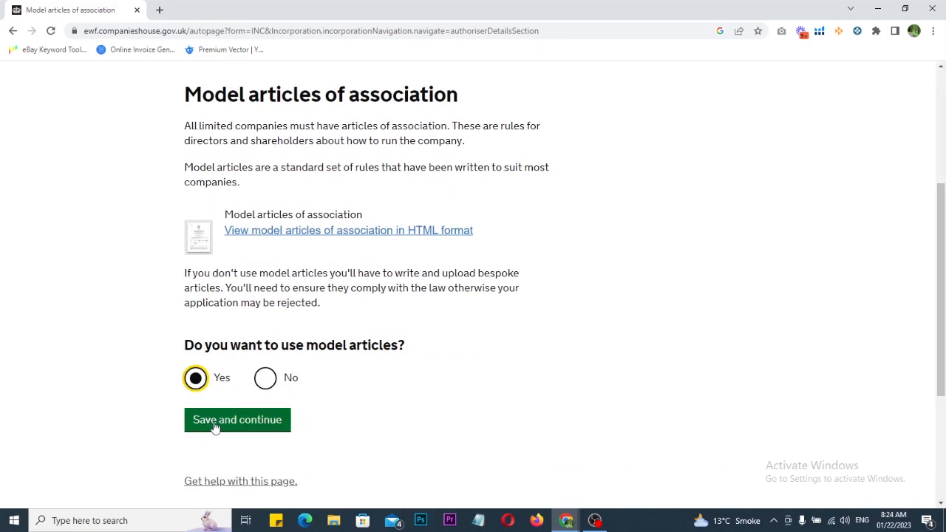
left_click(214, 427)
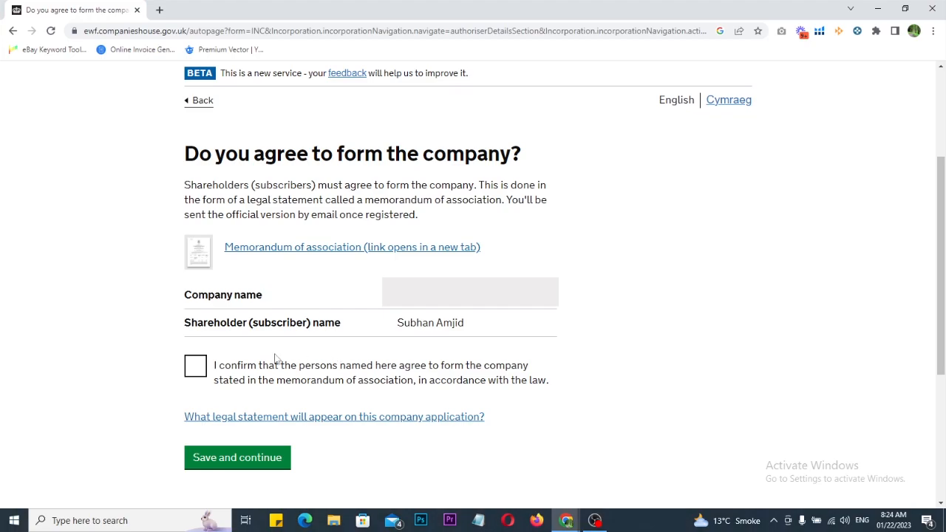
left_click(196, 365)
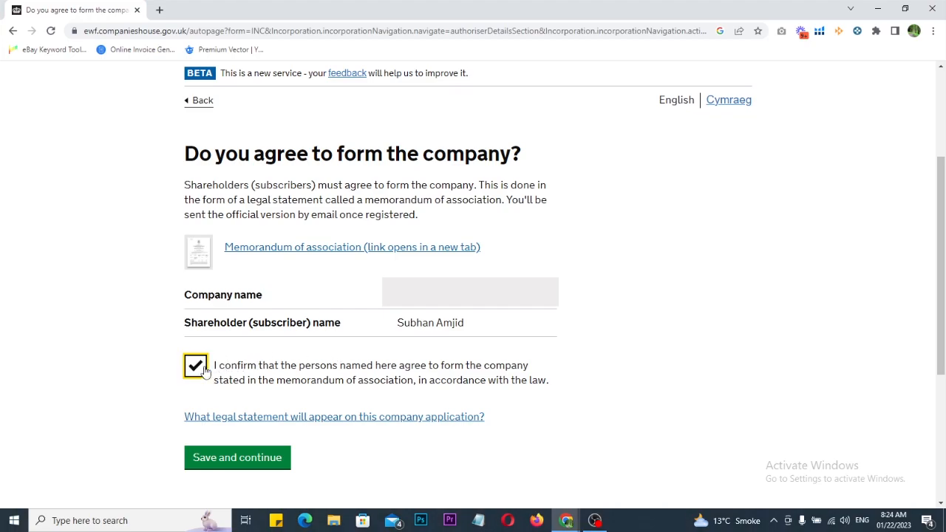
left_click(210, 462)
Step: Sign electronically with the last 3 digits of the telephone and passport numbers
key("ctrl+2")
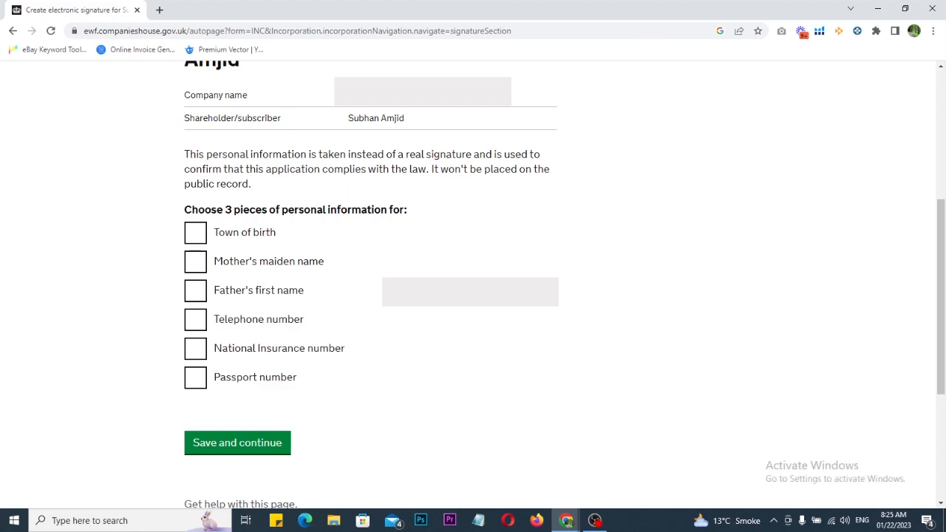
mouse_move(171, 73)
left_mouse_down()
mouse_move(270, 110)
mouse_move(315, 109)
left_mouse_up()
left_click_drag(178, 102, 269, 130)
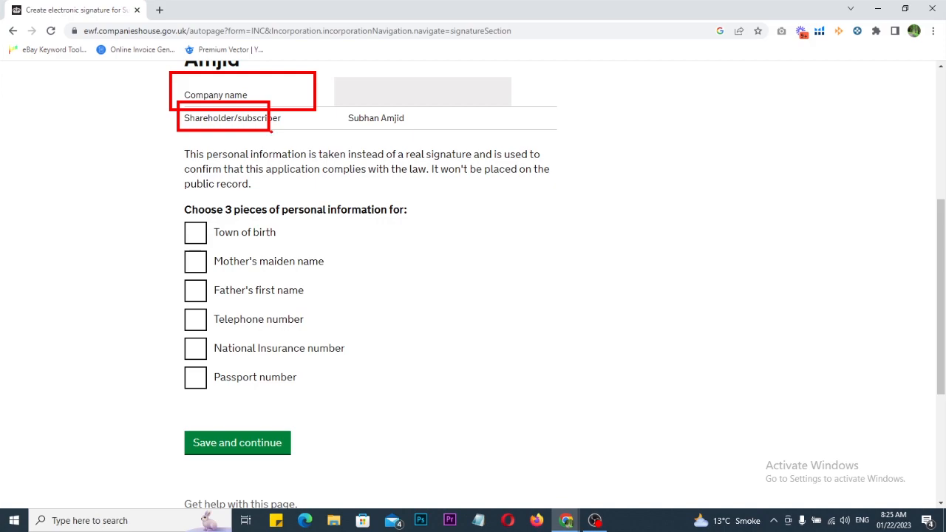
left_click_drag(462, 76, 482, 72)
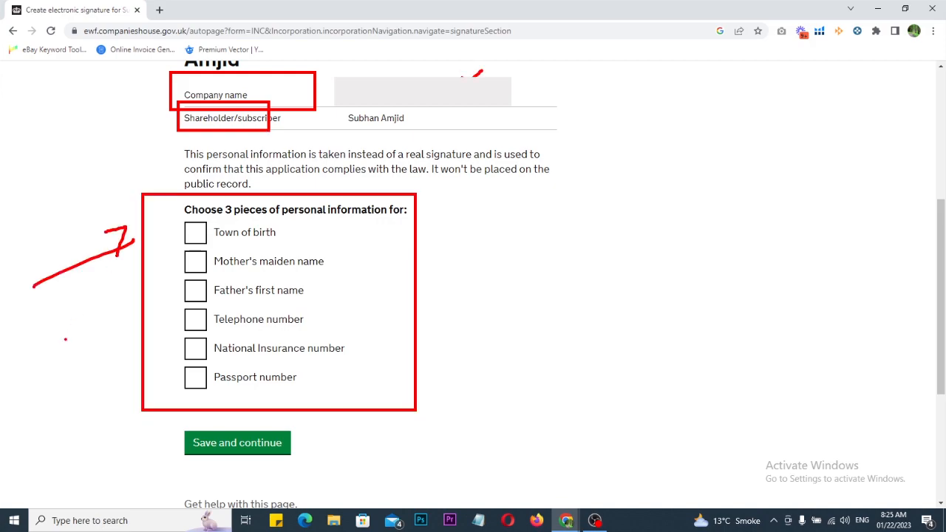
mouse_move(65, 339)
left_mouse_down()
mouse_move(126, 275)
mouse_move(124, 308)
left_mouse_up()
mouse_move(100, 358)
left_mouse_down()
mouse_move(78, 395)
mouse_move(89, 341)
mouse_move(118, 382)
left_mouse_up()
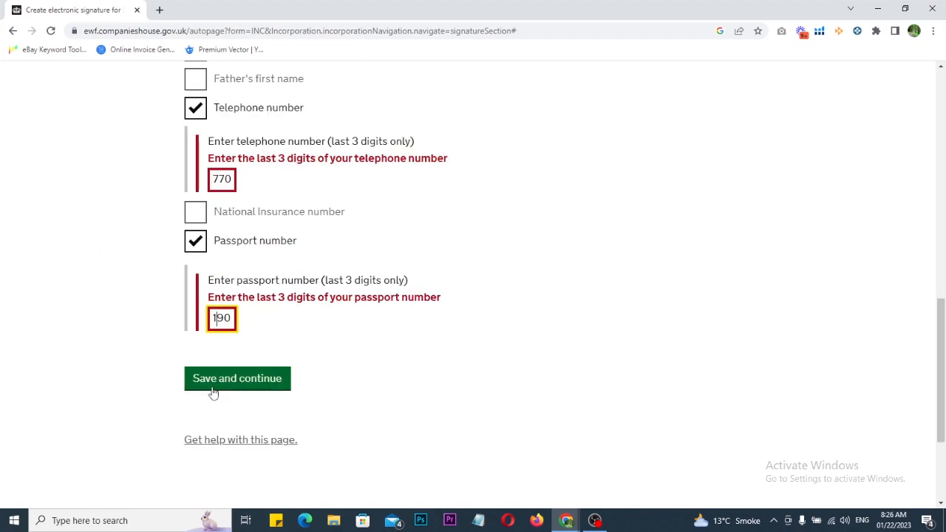
left_click(215, 384)
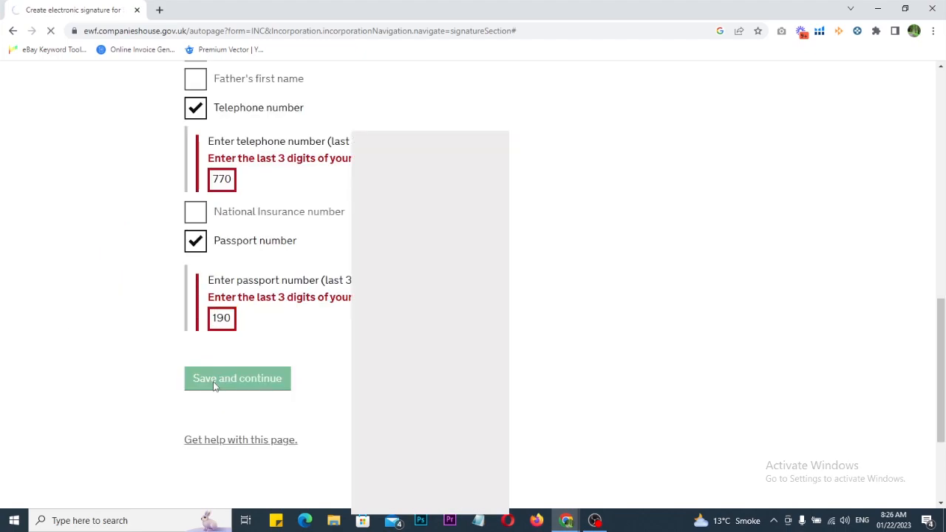
Step: Review the Check and confirm your answers summary and confirm it
mouse_move(150, 103)
left_mouse_down()
mouse_move(501, 318)
mouse_move(599, 419)
mouse_move(602, 440)
left_mouse_up()
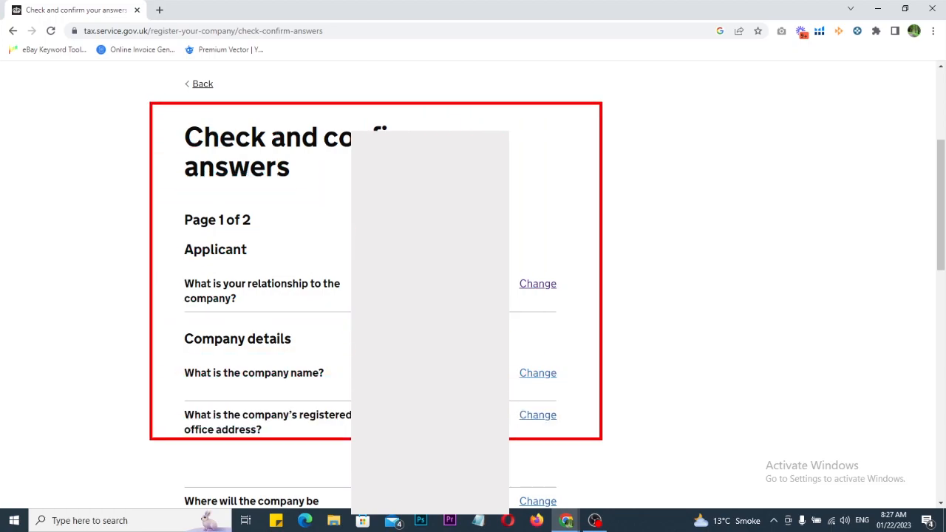
left_click_drag(613, 222, 671, 221)
left_click_drag(637, 322, 716, 297)
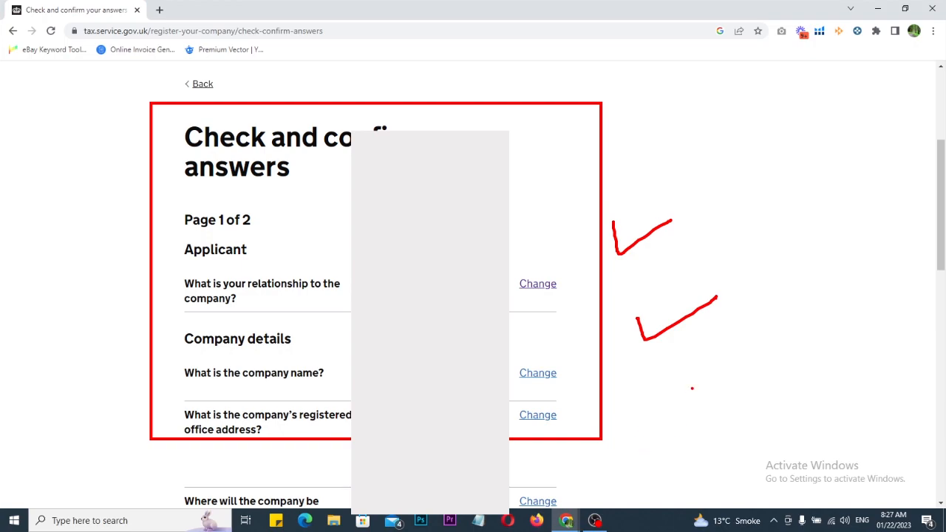
left_click_drag(692, 388, 612, 448)
mouse_move(632, 414)
left_mouse_down()
mouse_move(616, 460)
mouse_move(628, 474)
left_mouse_up()
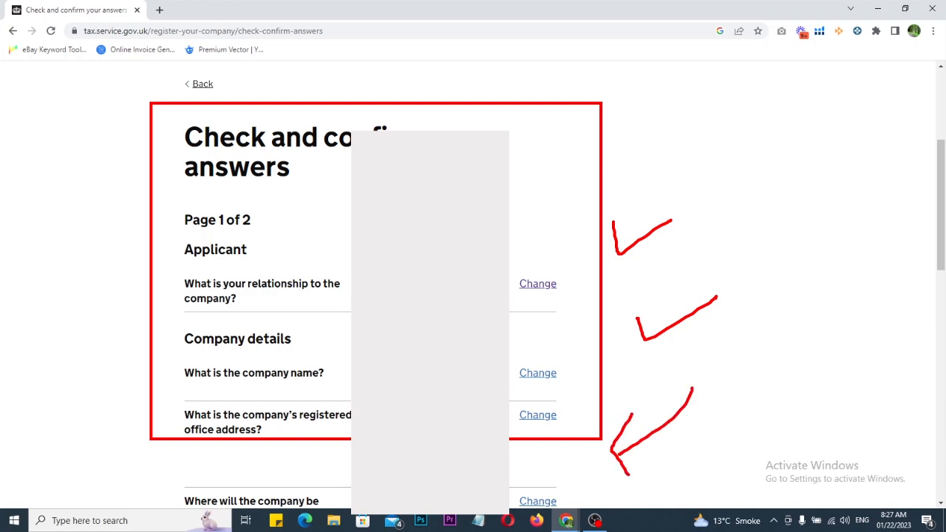
key("Escape")
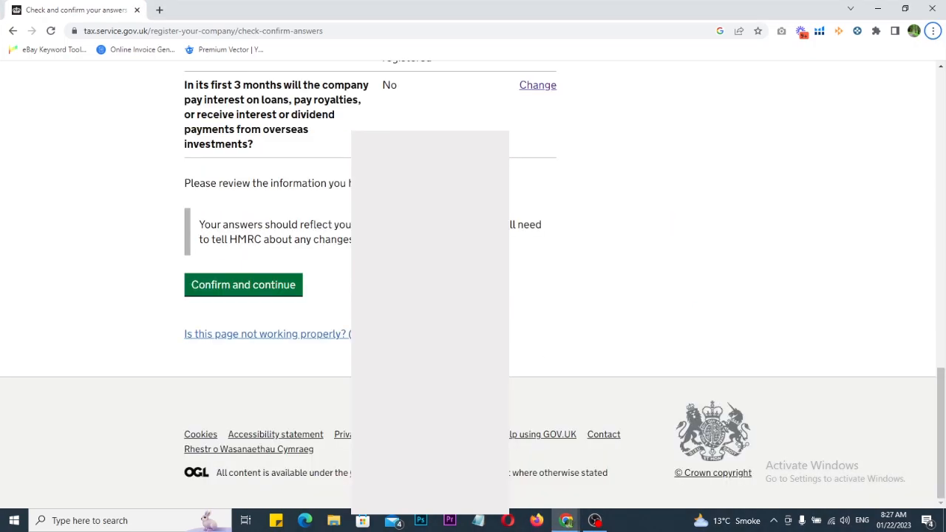
left_click_drag(166, 253, 167, 257)
key("Escape")
left_click(236, 295)
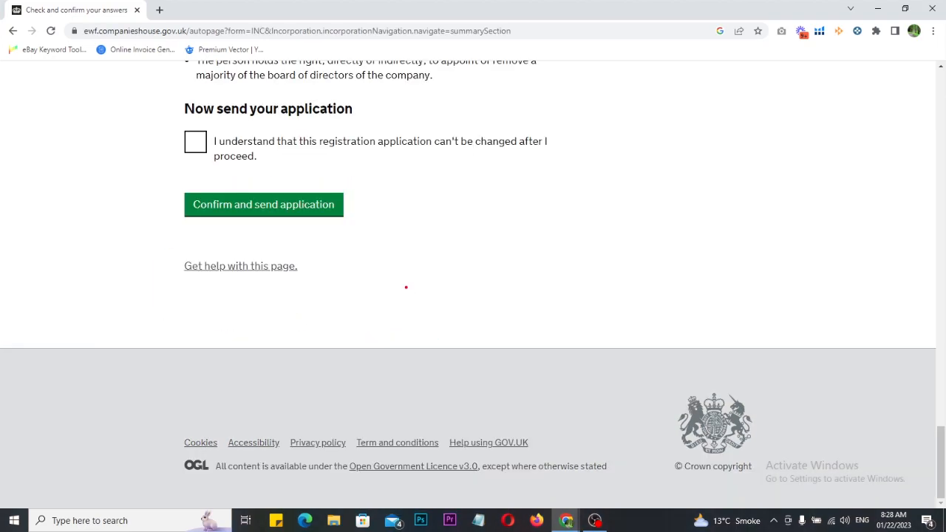
Step: Tick the 'I understand' acknowledgement that the application can't be changed after sending
left_click_drag(160, 112, 222, 163)
key("Escape")
left_click(195, 145)
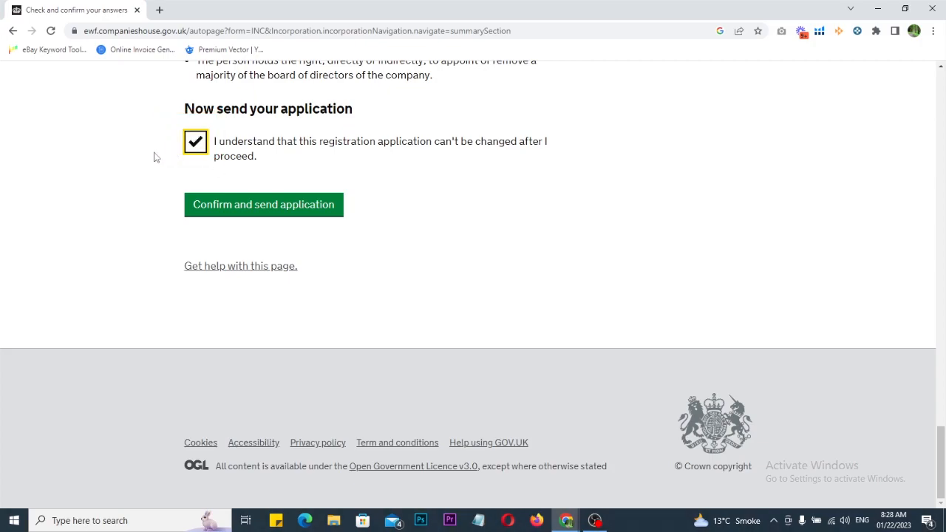
Step: Send the company application and note its submission number before the £12 payment
left_click(224, 213)
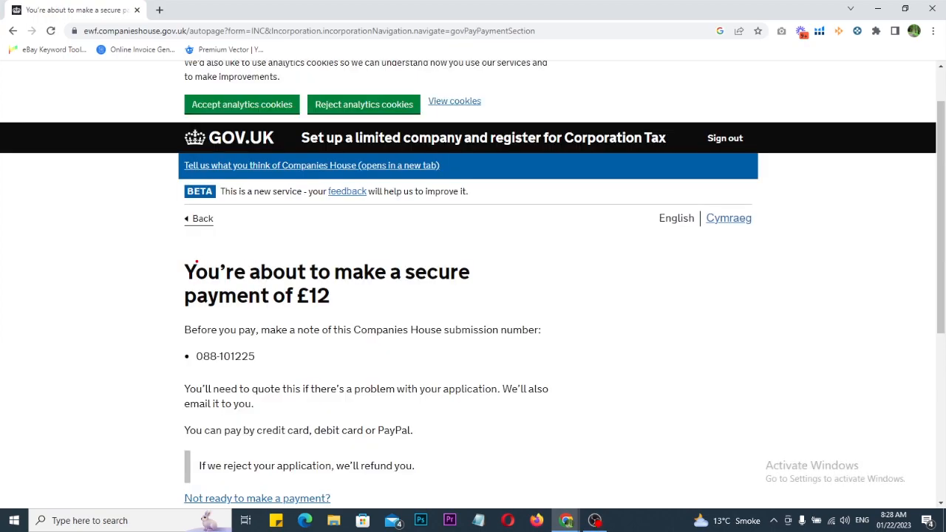
mouse_move(155, 243)
left_mouse_down()
mouse_move(418, 316)
mouse_move(527, 324)
left_mouse_up()
mouse_move(624, 304)
left_mouse_down()
mouse_move(369, 306)
mouse_move(371, 321)
left_mouse_up()
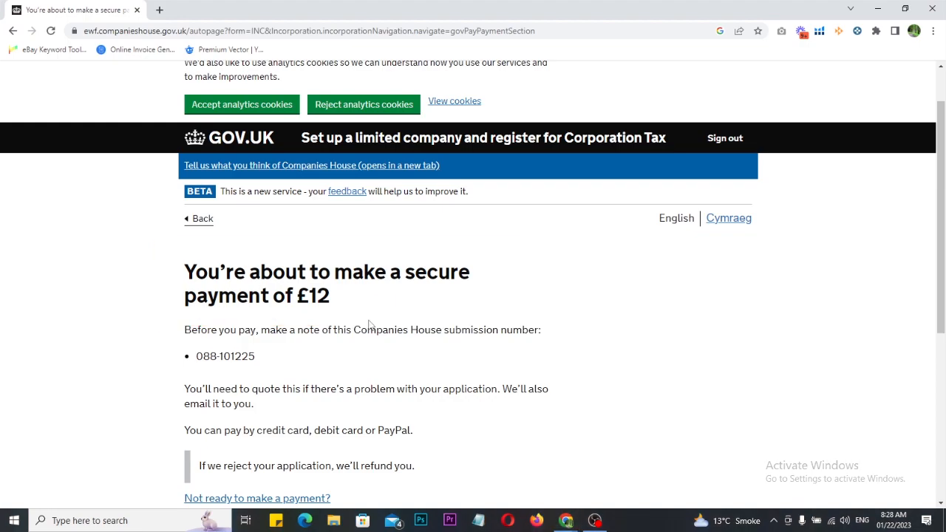
scroll(369, 325, "down", 2)
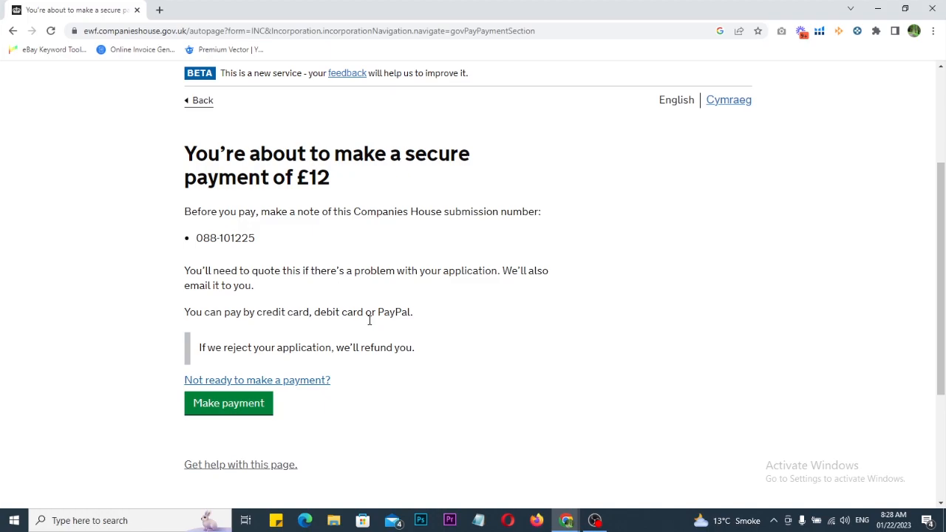
left_click_drag(374, 299, 426, 319)
mouse_move(497, 323)
left_mouse_down()
mouse_move(600, 290)
mouse_move(612, 313)
left_mouse_up()
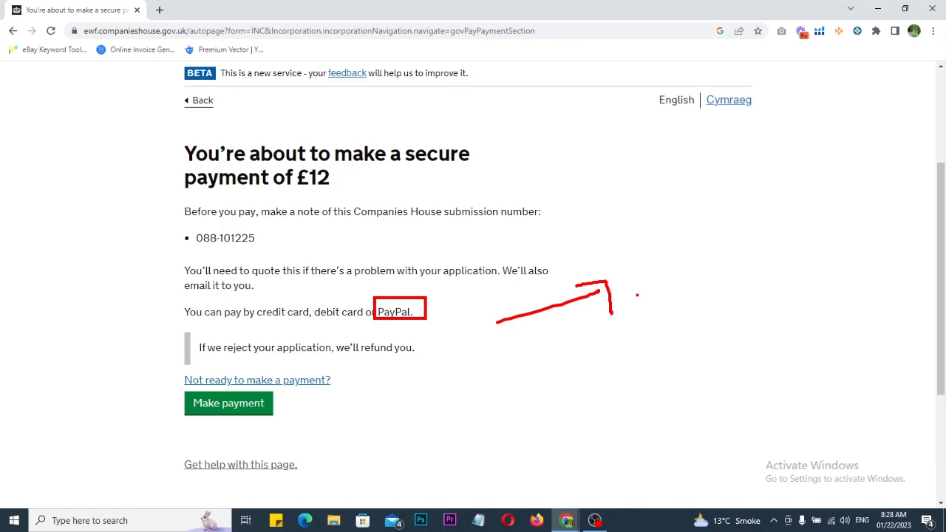
mouse_move(633, 276)
left_mouse_down()
mouse_move(496, 361)
mouse_move(464, 360)
mouse_move(463, 375)
left_mouse_up()
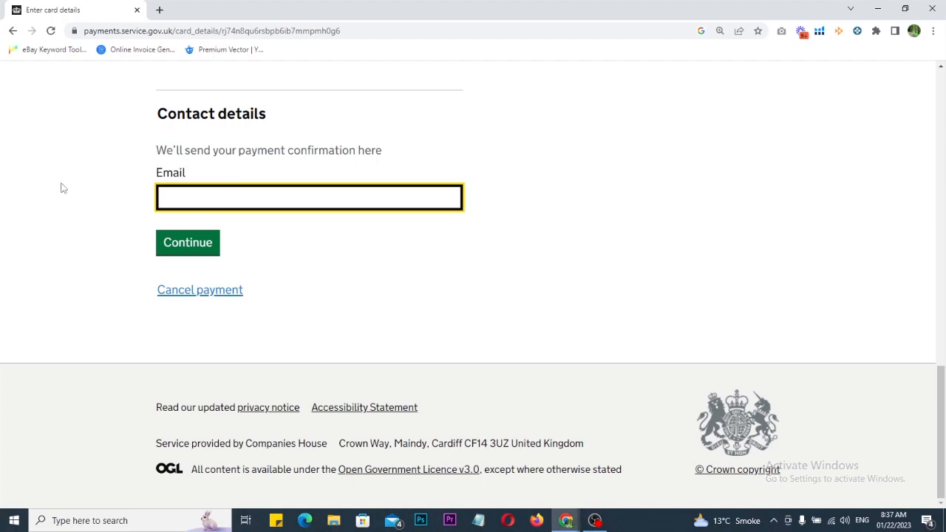
Step: Paste the contact email into the GOV.UK Pay payment confirmation field
key("ctrl+v")
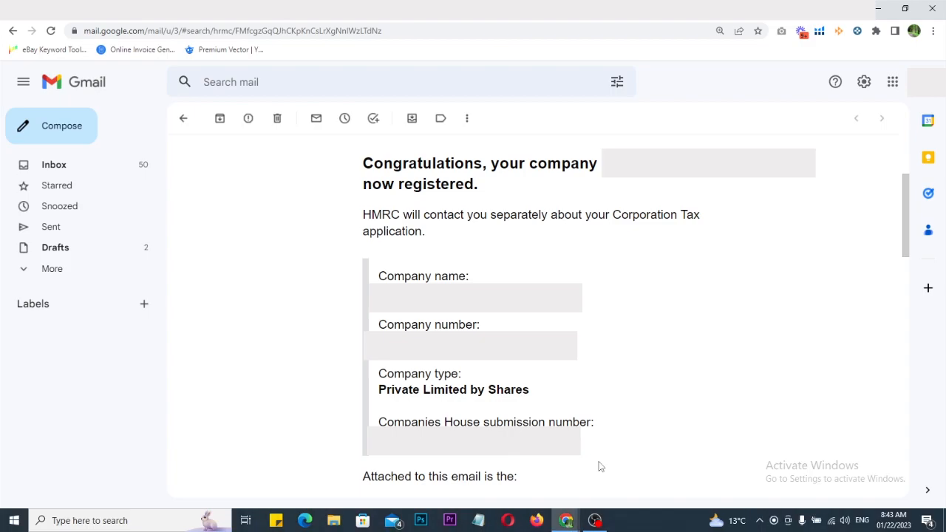
scroll(595, 451, "down", 8)
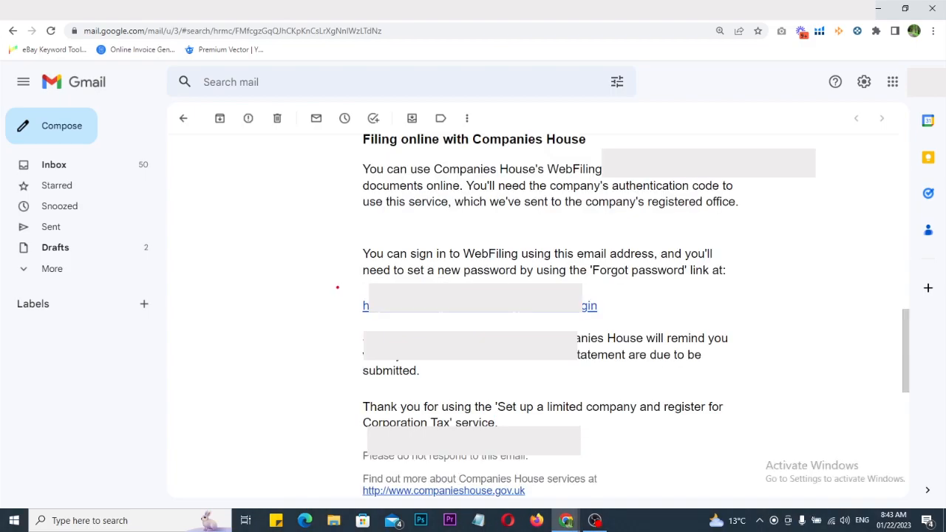